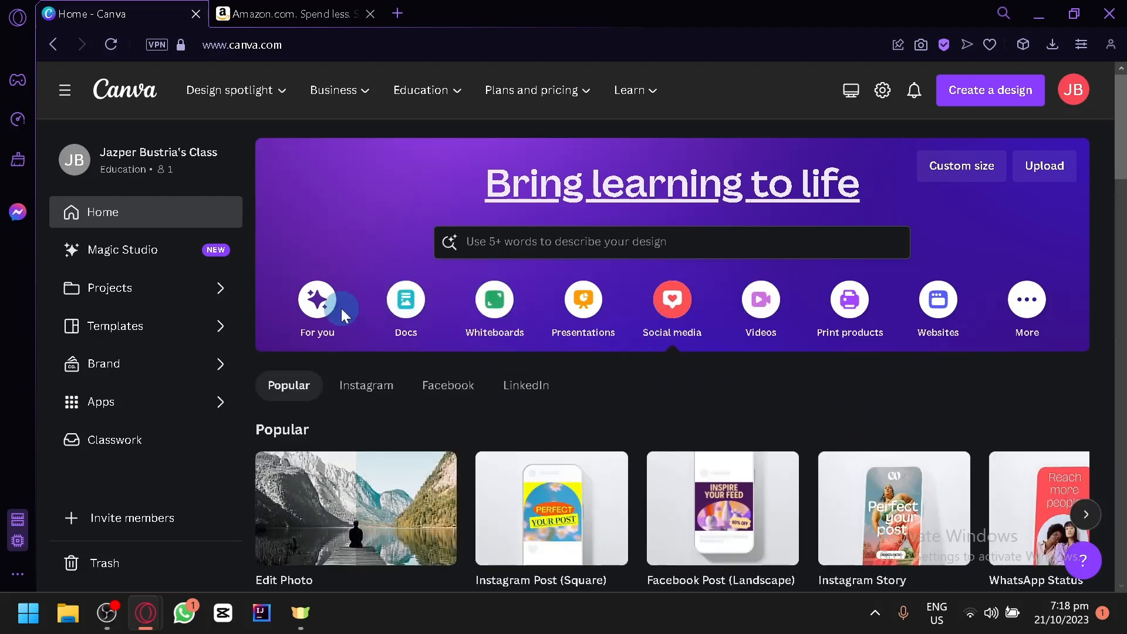
Step: View the suggested design types for the For you, Docs, Whiteboards and Presentations categories
{"action": "left_click", "coordinate": [325, 311]}
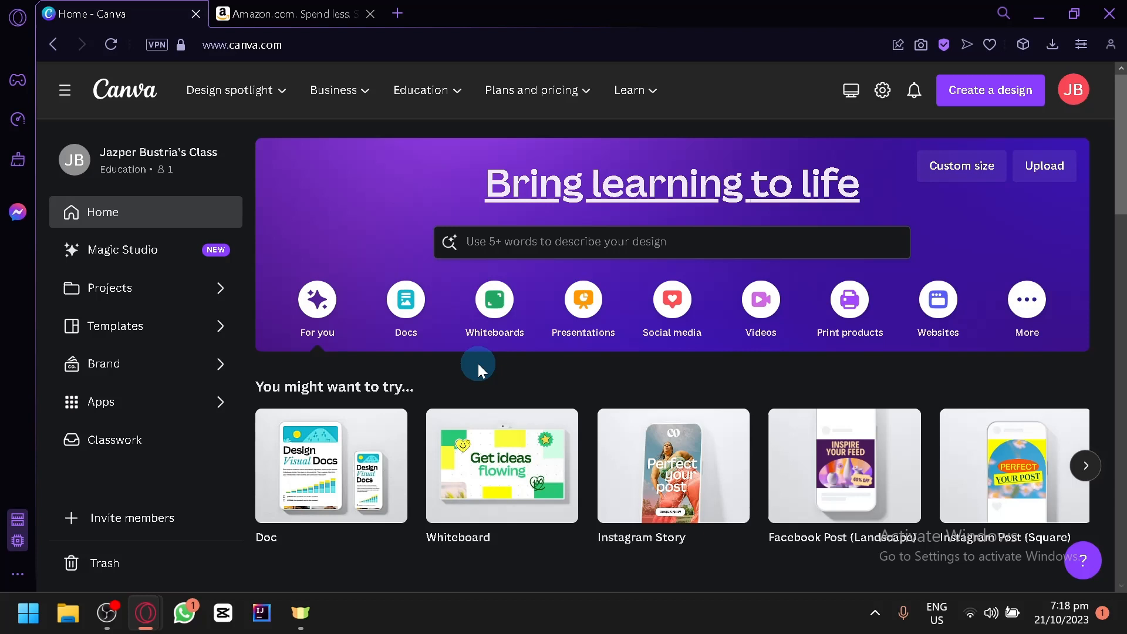
{"action": "left_click", "coordinate": [413, 304]}
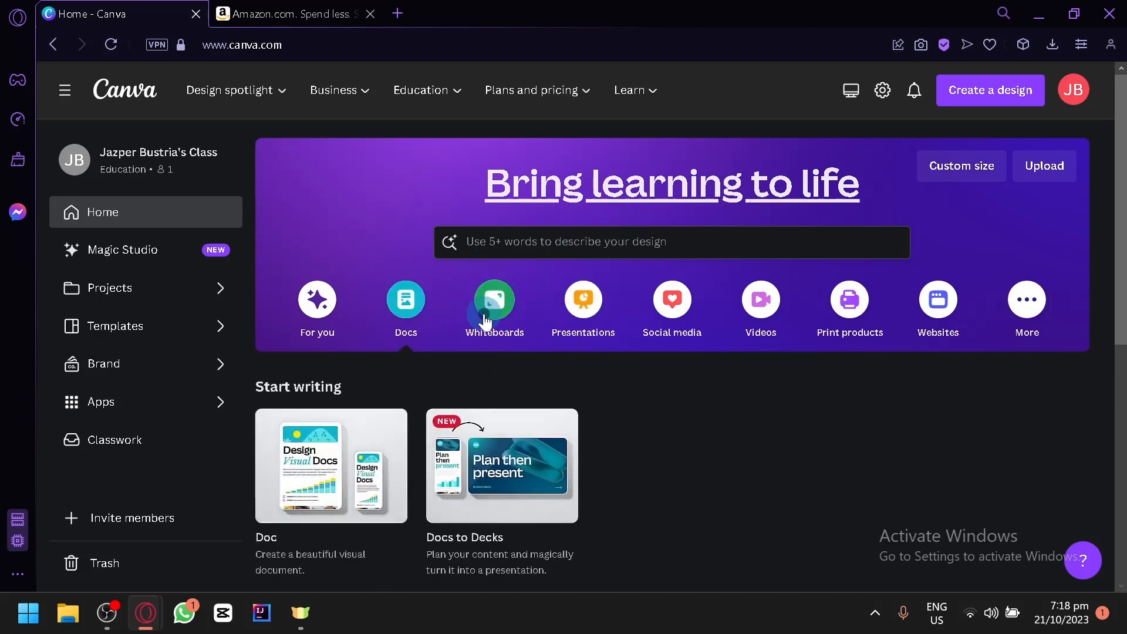
{"action": "left_click", "coordinate": [466, 314]}
{"action": "left_click", "coordinate": [582, 322]}
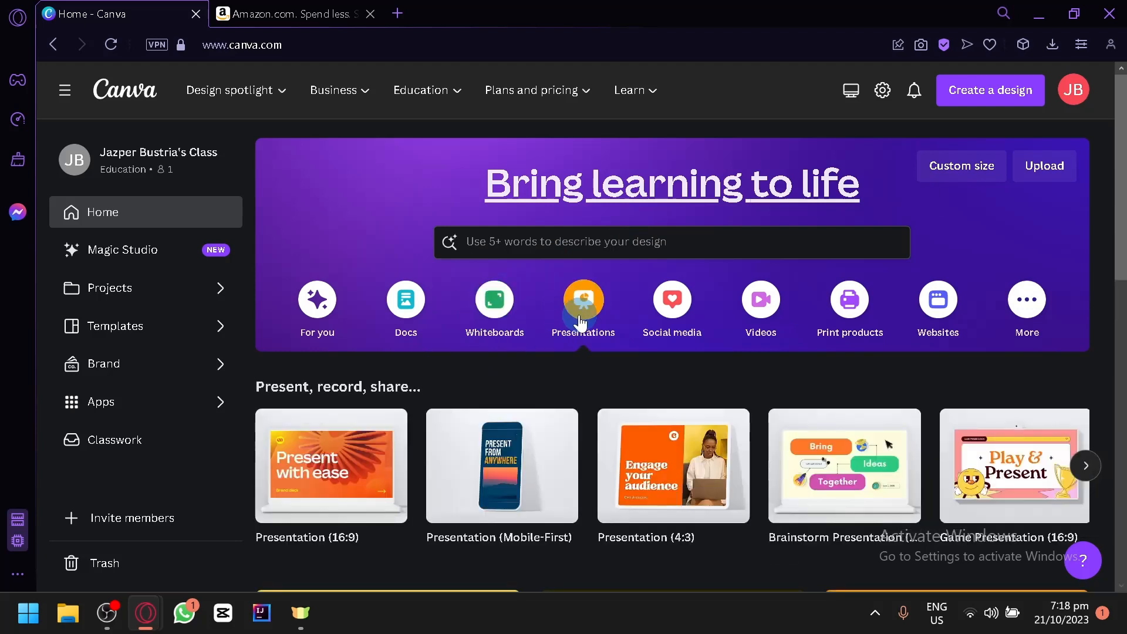
Step: Enter "journal" as the template search term in the home page's design search
{"action": "left_click", "coordinate": [526, 249]}
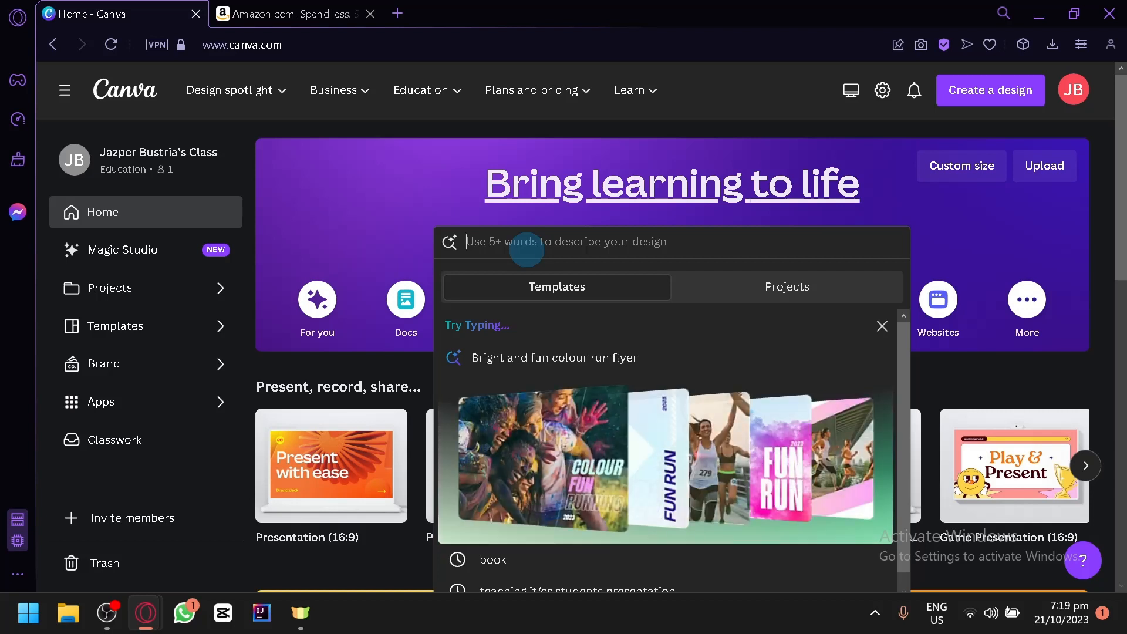
{"action": "left_click", "coordinate": [950, 346]}
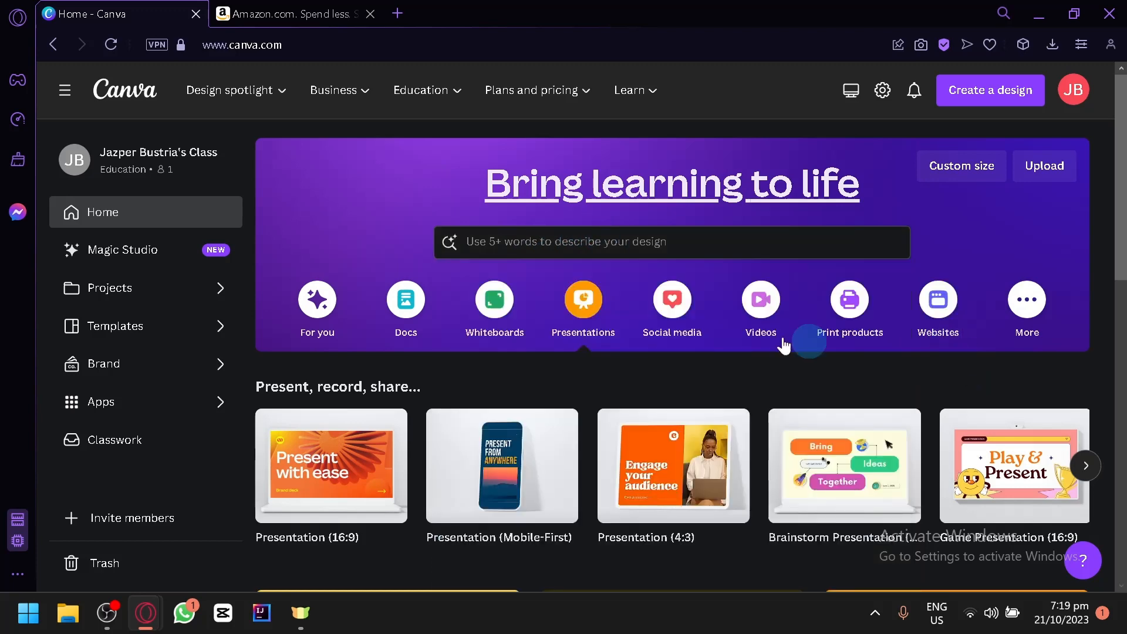
{"action": "left_click", "coordinate": [543, 241]}
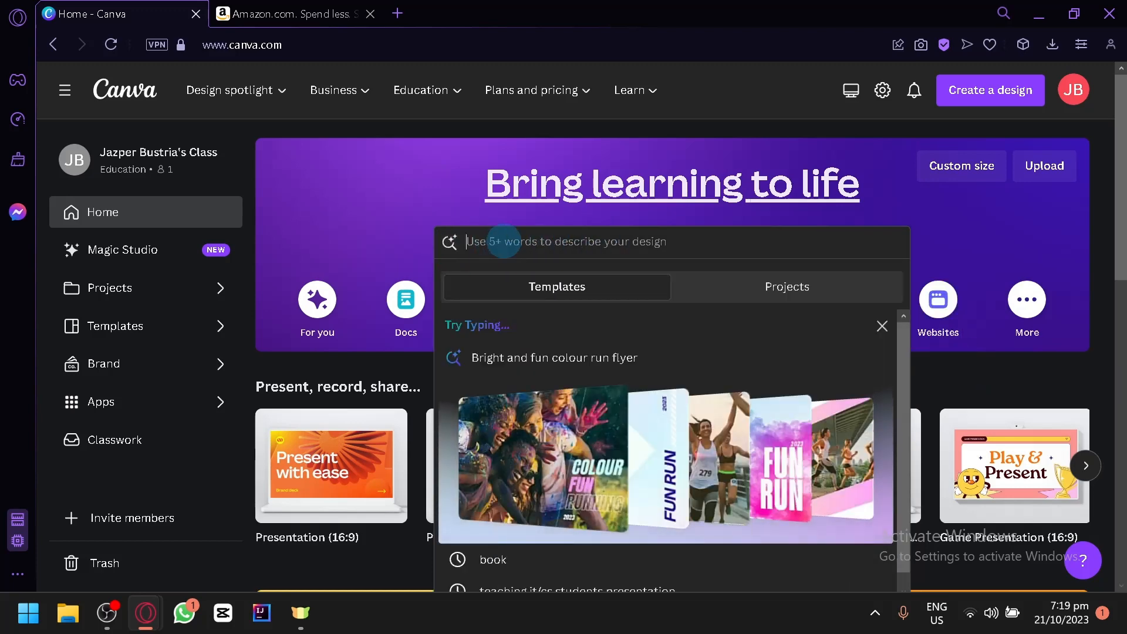
{"action": "type", "text": "i"}
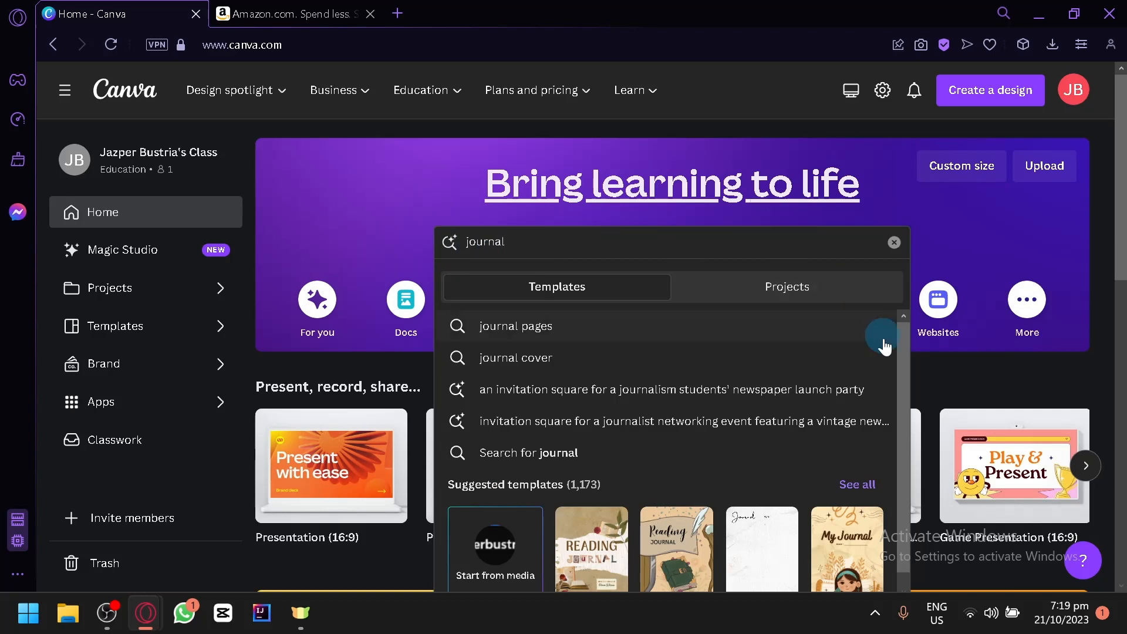
{"action": "left_click", "coordinate": [946, 373]}
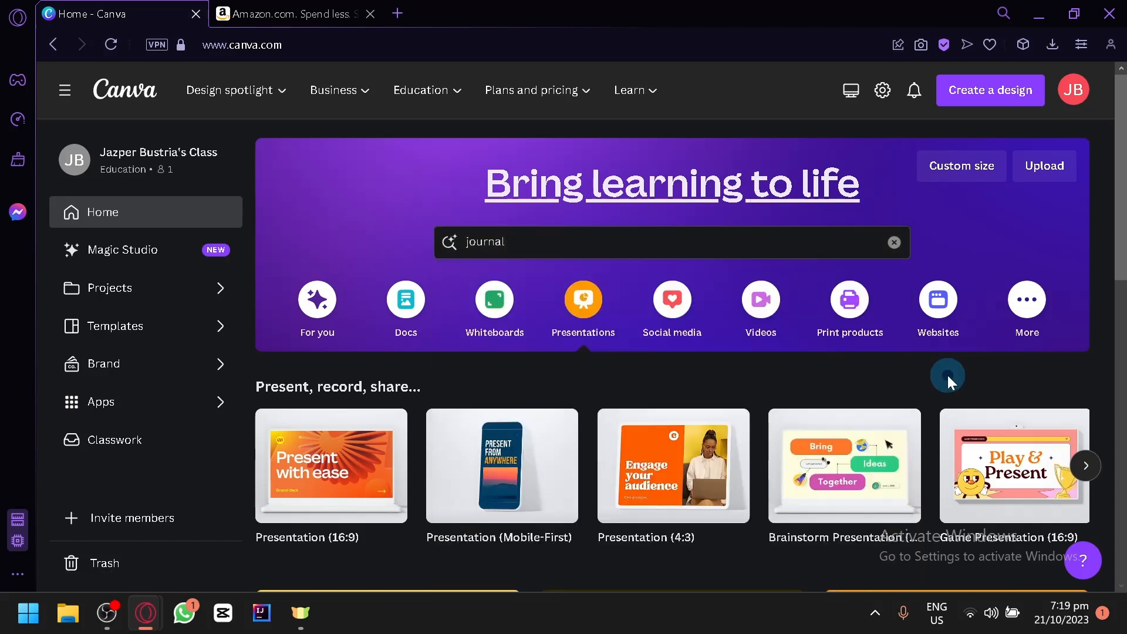
{"action": "left_click", "coordinate": [957, 94]}
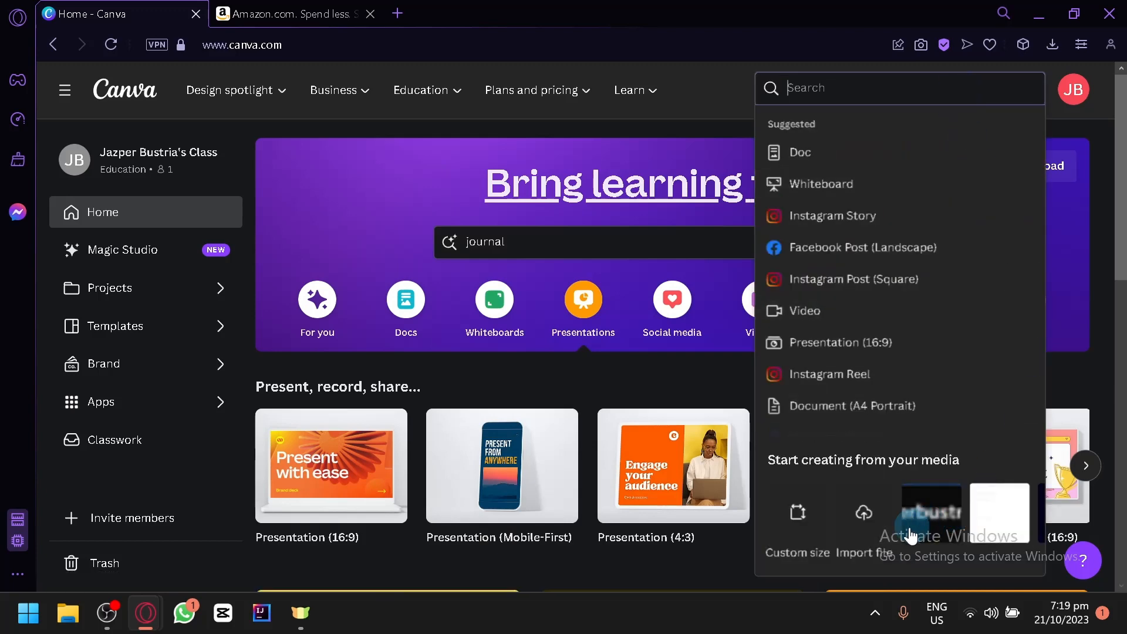
{"action": "left_click", "coordinate": [810, 527]}
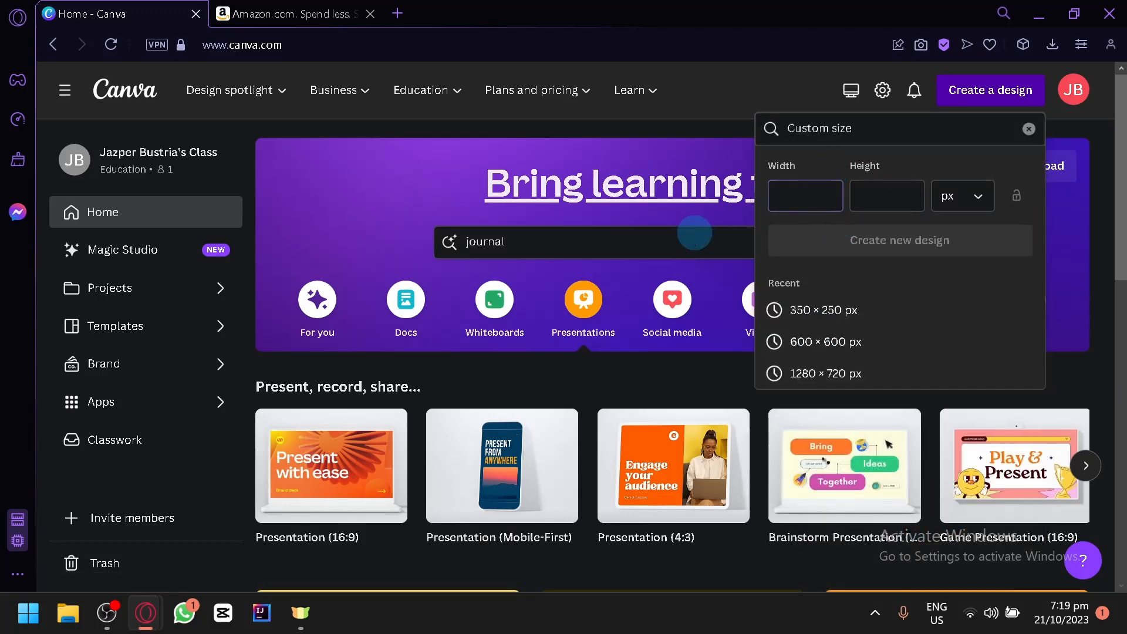
{"action": "left_click", "coordinate": [602, 375]}
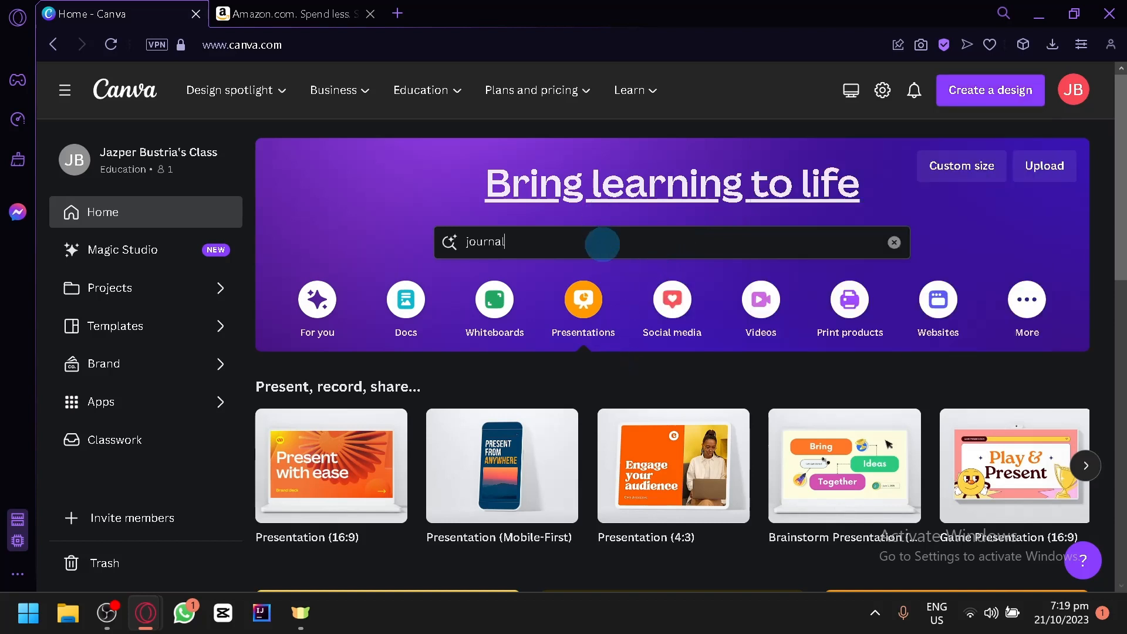
Step: Run the template search for "journal" and go to the resulting templates
{"action": "left_click", "coordinate": [601, 242]}
{"action": "key", "text": "Return"}
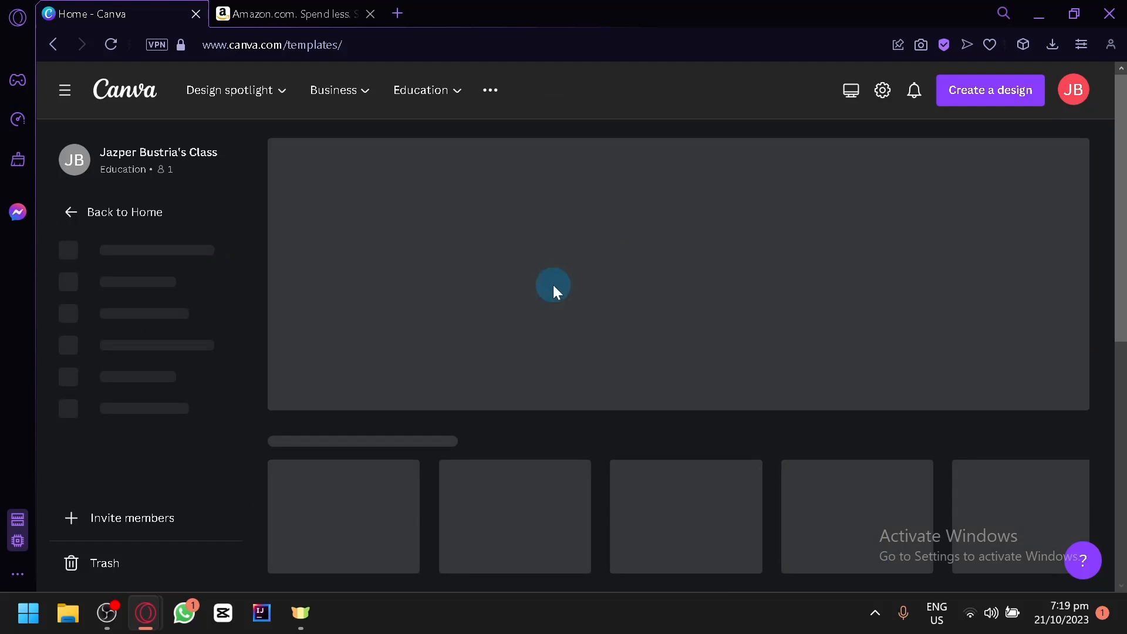
{"action": "scroll", "coordinate": [485, 205], "scroll_direction": "down", "scroll_amount": 2}
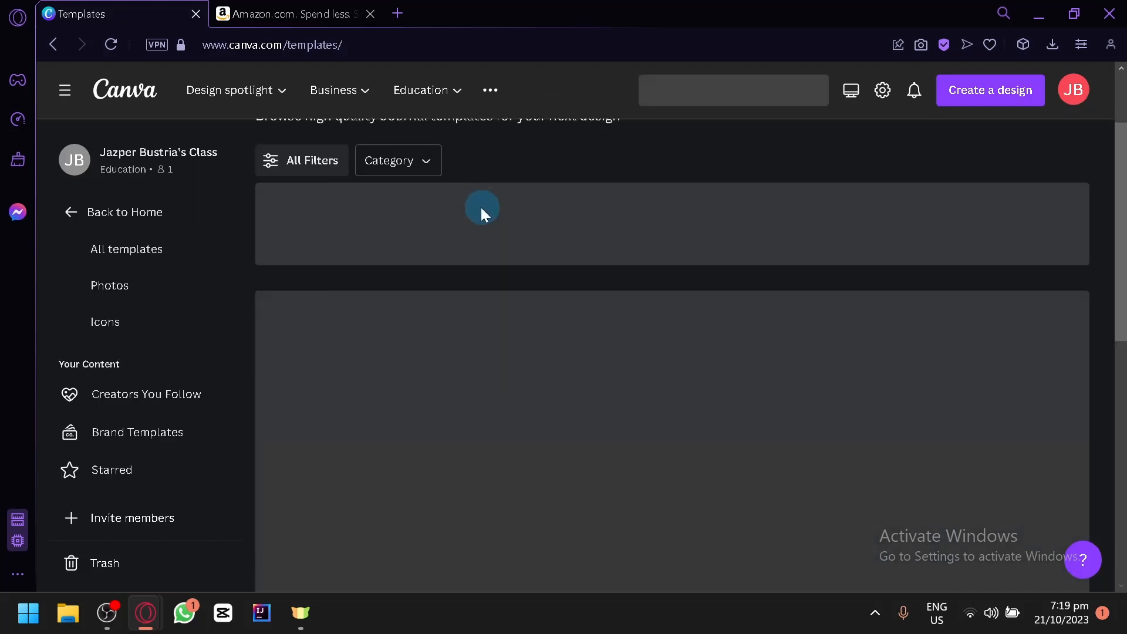
{"action": "scroll", "coordinate": [482, 214], "scroll_direction": "down", "scroll_amount": 2}
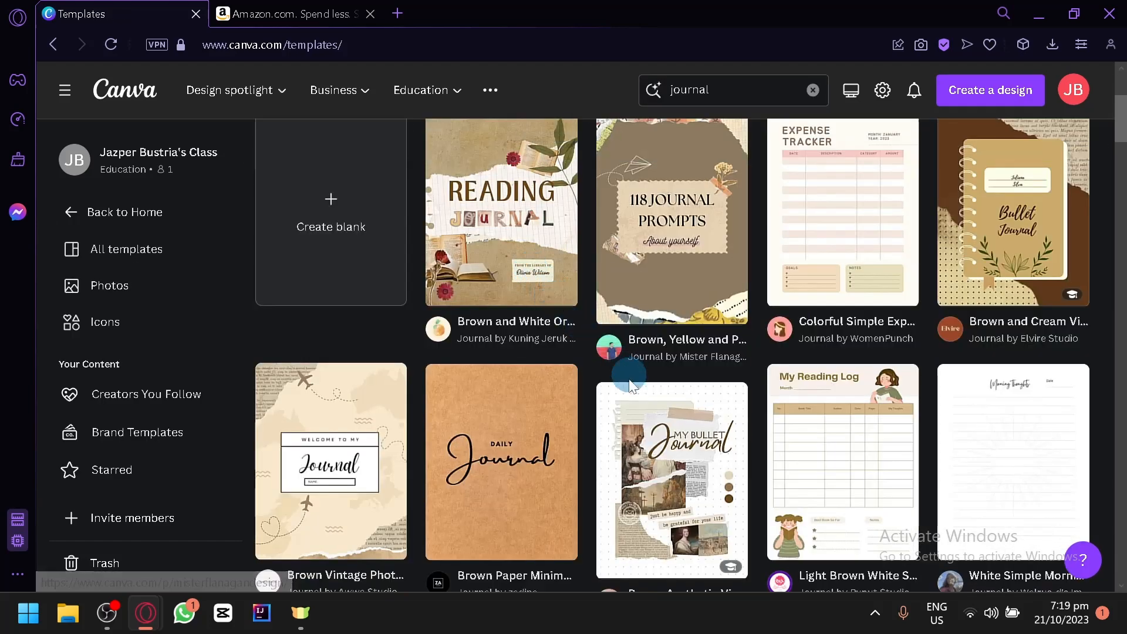
Step: Browse the journal templates to compare their cover and page designs
{"action": "scroll", "coordinate": [639, 364], "scroll_direction": "down", "scroll_amount": 10}
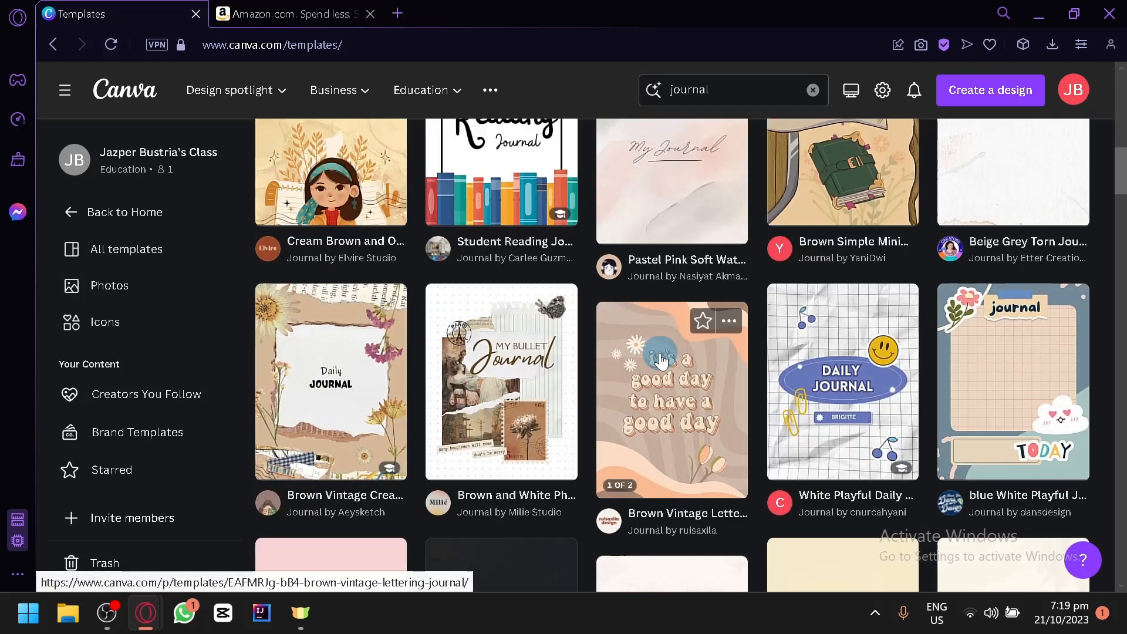
{"action": "scroll", "coordinate": [661, 361], "scroll_direction": "down", "scroll_amount": 10}
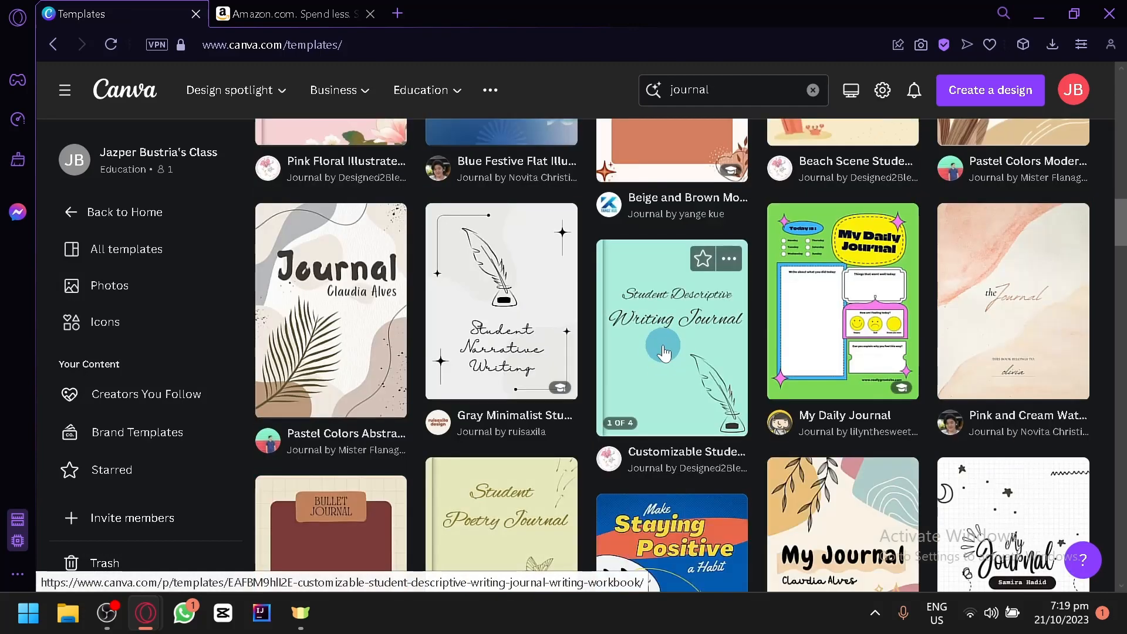
{"action": "scroll", "coordinate": [663, 353], "scroll_direction": "down", "scroll_amount": 12}
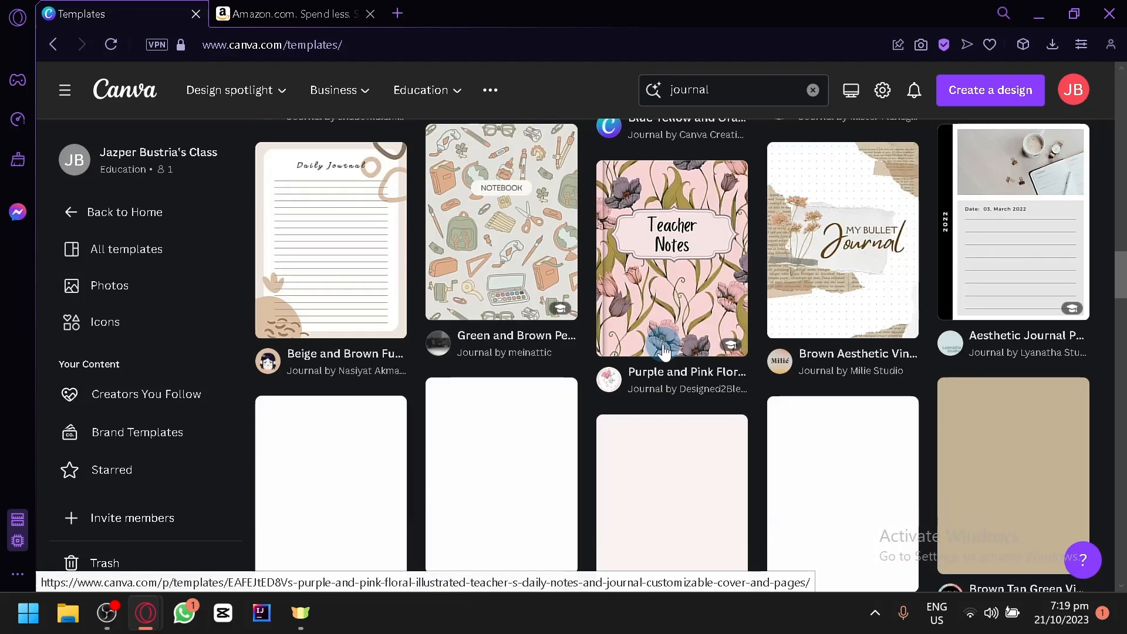
{"action": "mouse_move", "coordinate": [663, 351]}
{"action": "scroll", "coordinate": [664, 351], "scroll_direction": "up", "scroll_amount": 10}
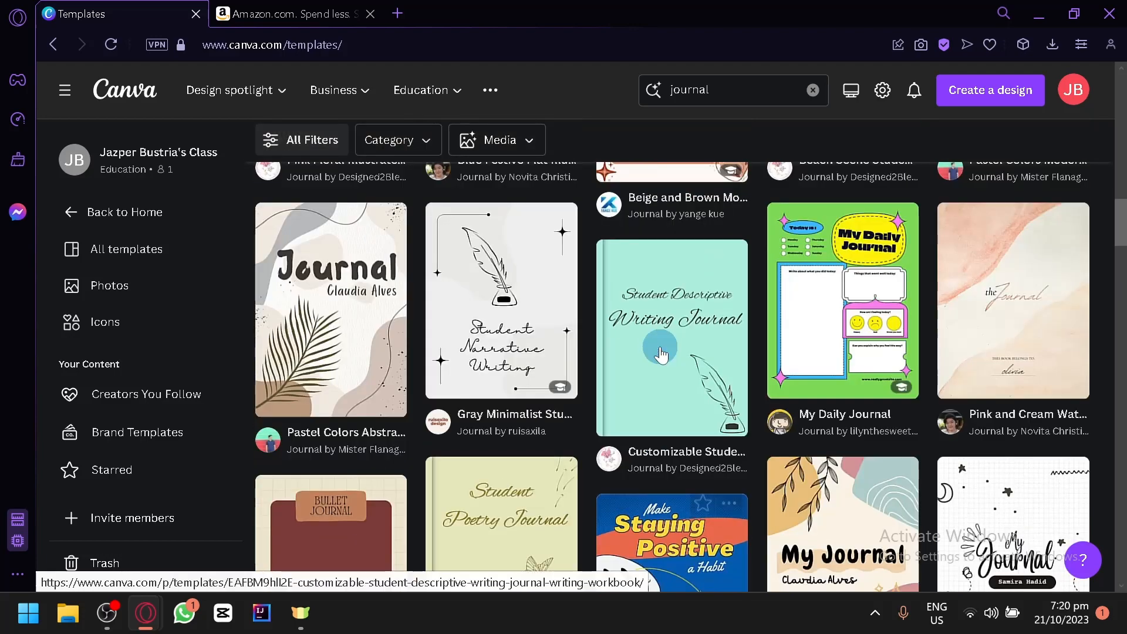
{"action": "scroll", "coordinate": [793, 376], "scroll_direction": "up", "scroll_amount": 5}
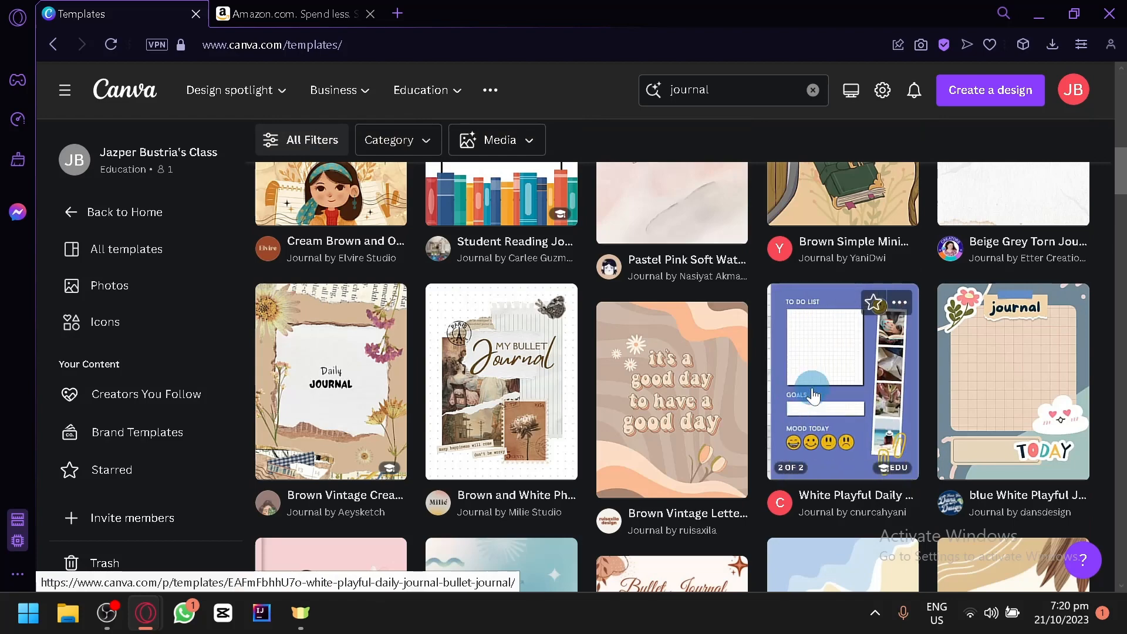
{"action": "scroll", "coordinate": [813, 393], "scroll_direction": "up", "scroll_amount": 2}
{"action": "scroll", "coordinate": [844, 460], "scroll_direction": "down", "scroll_amount": 4}
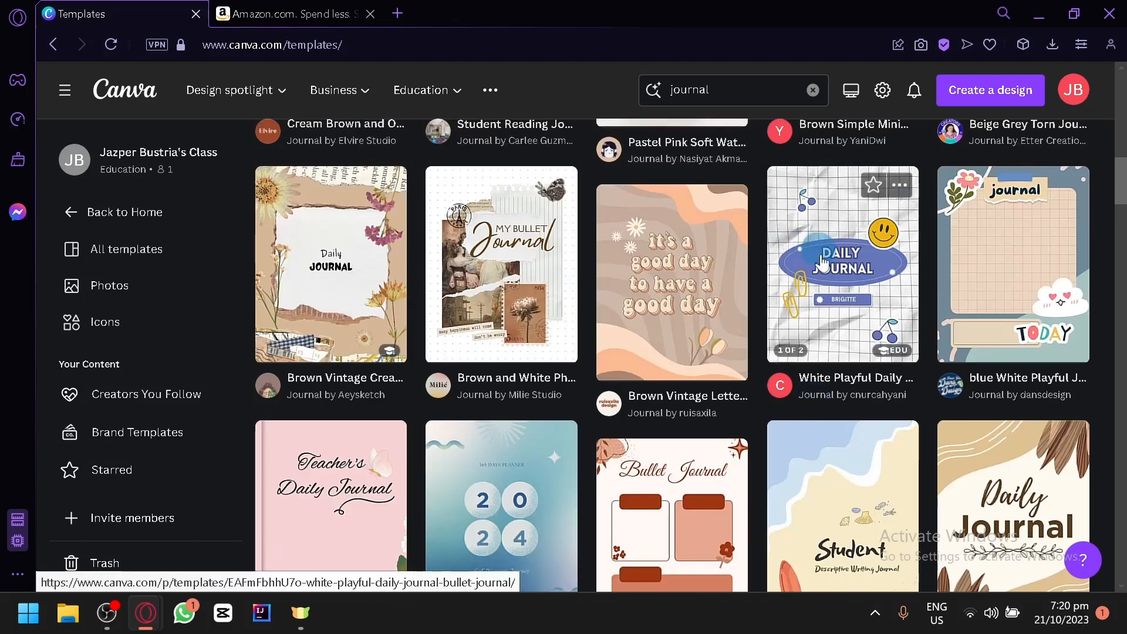
Step: Preview the cover and to-do list page of the White Playful Daily Journal Bullet Journal template, and close the preview
{"action": "left_click", "coordinate": [839, 275]}
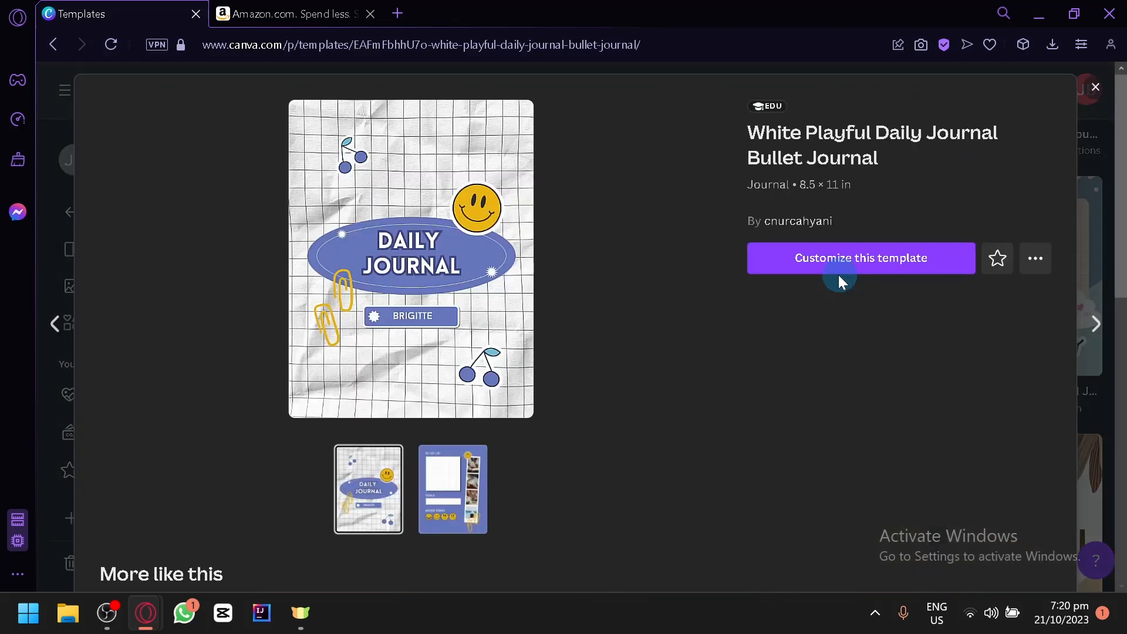
{"action": "left_click", "coordinate": [453, 485]}
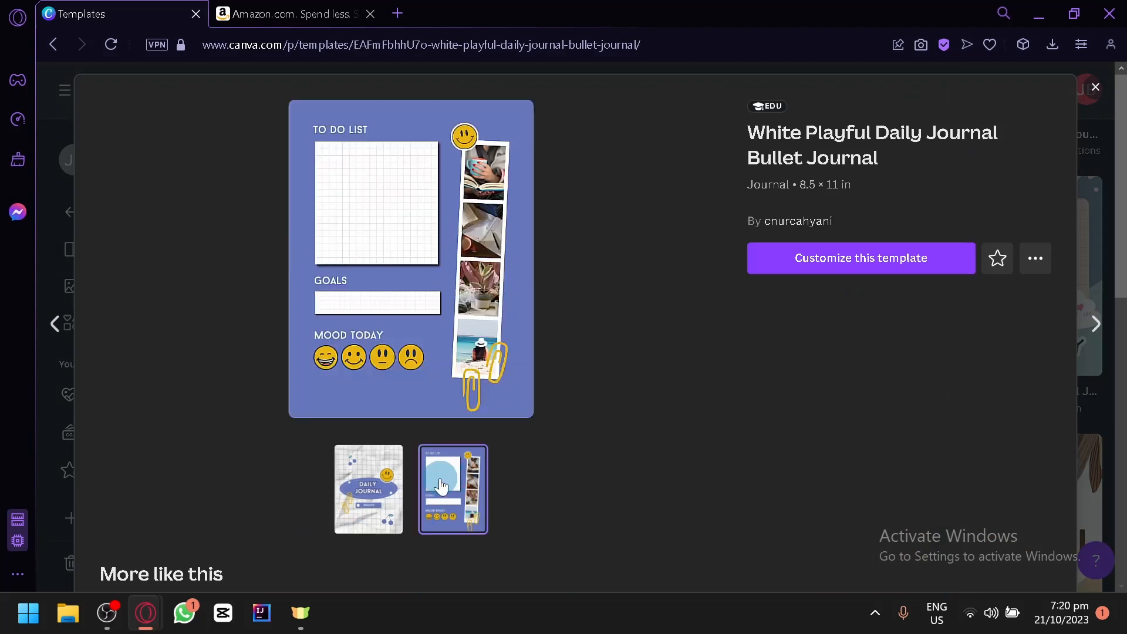
{"action": "left_click", "coordinate": [377, 487]}
{"action": "left_click", "coordinate": [448, 478]}
{"action": "left_click", "coordinate": [368, 489]}
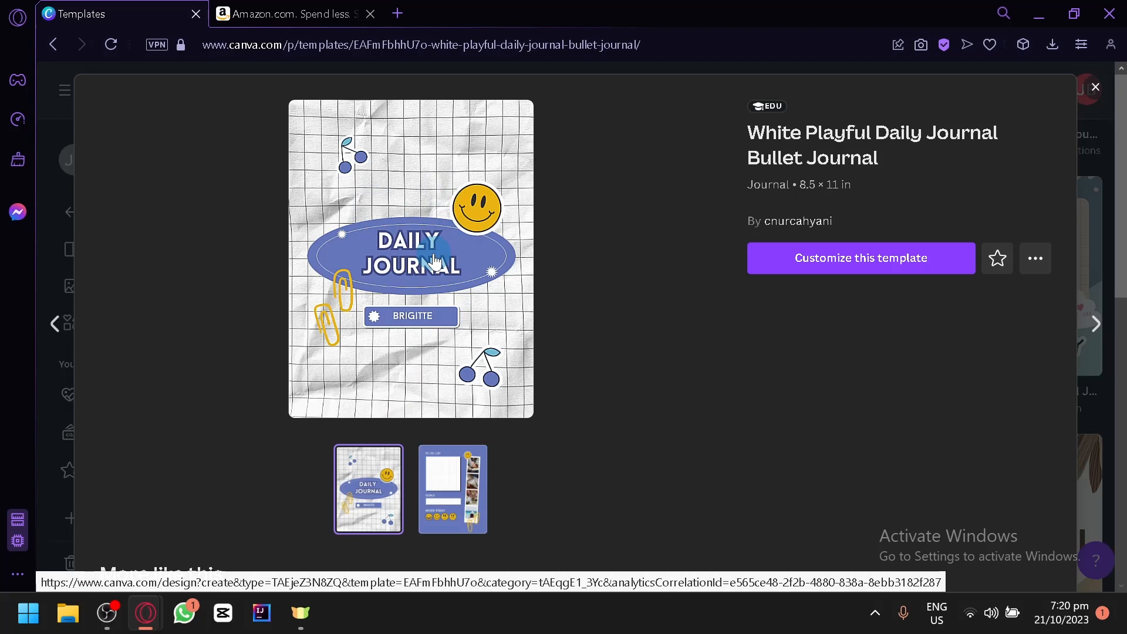
{"action": "left_click", "coordinate": [462, 468]}
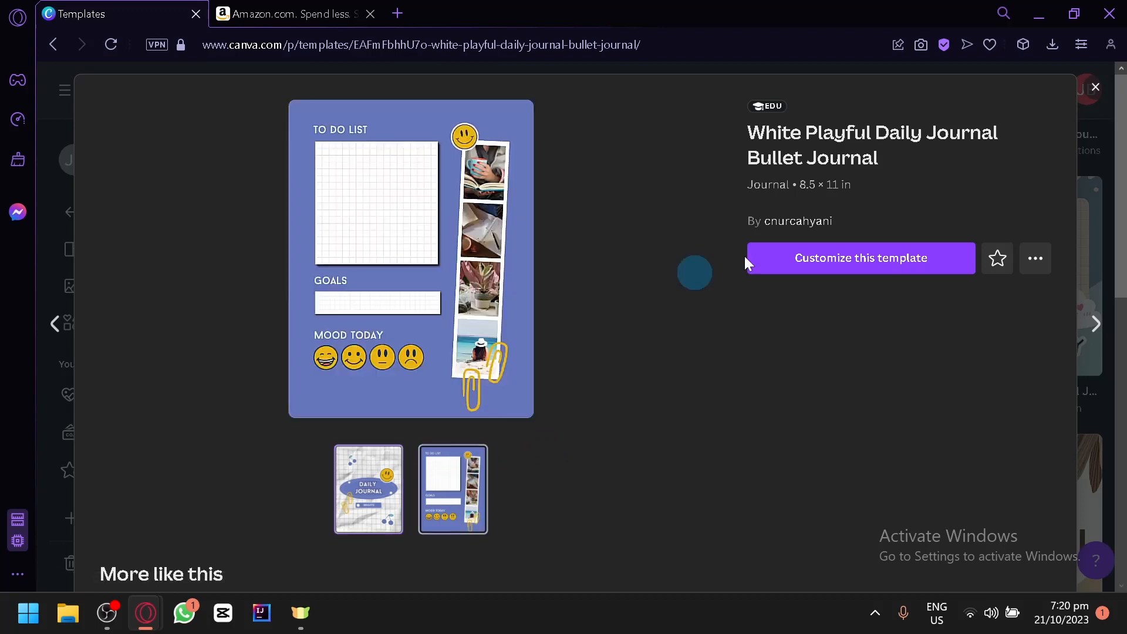
{"action": "left_click", "coordinate": [1095, 87]}
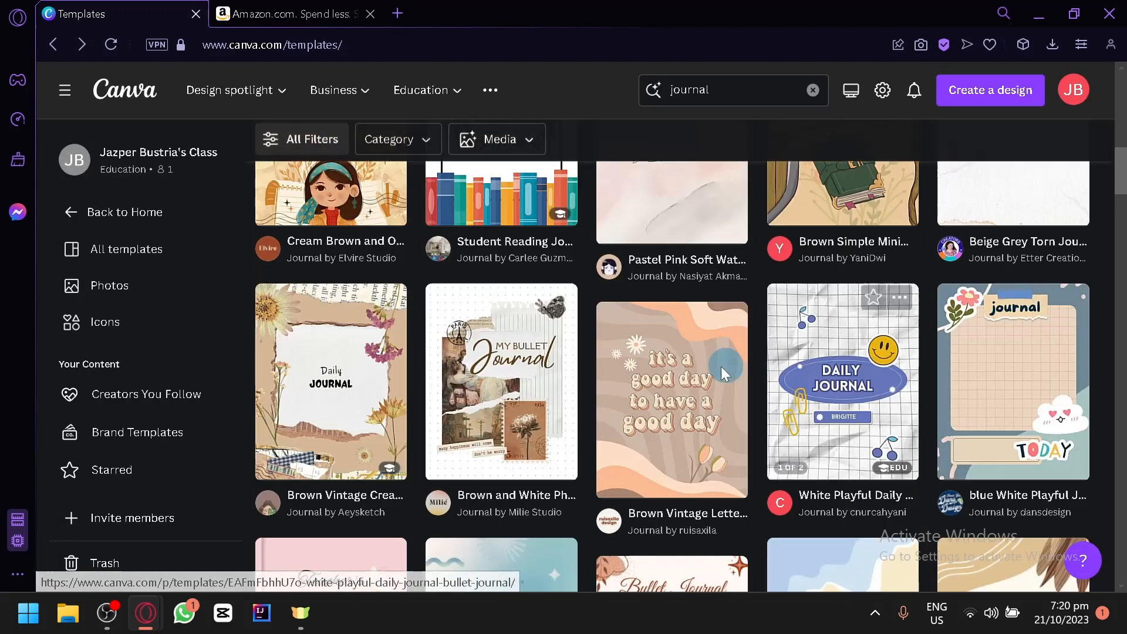
Step: Preview the brown simple minimalist reading journal cover template, look through its similar designs, and close the preview
{"action": "left_click", "coordinate": [838, 371]}
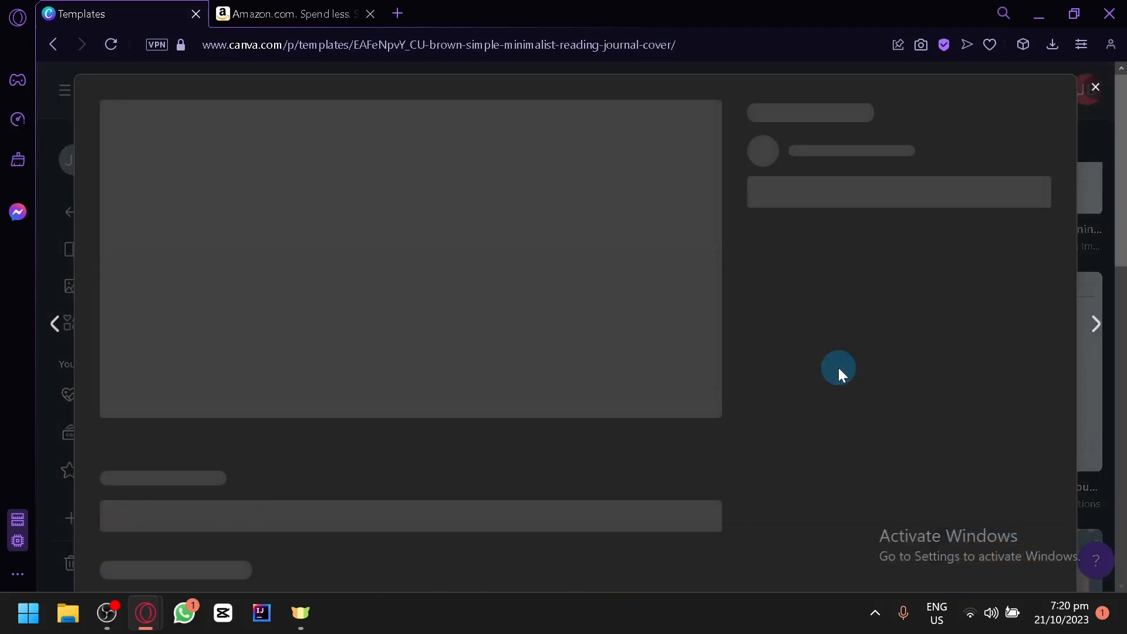
{"action": "scroll", "coordinate": [590, 416], "scroll_direction": "down", "scroll_amount": 5}
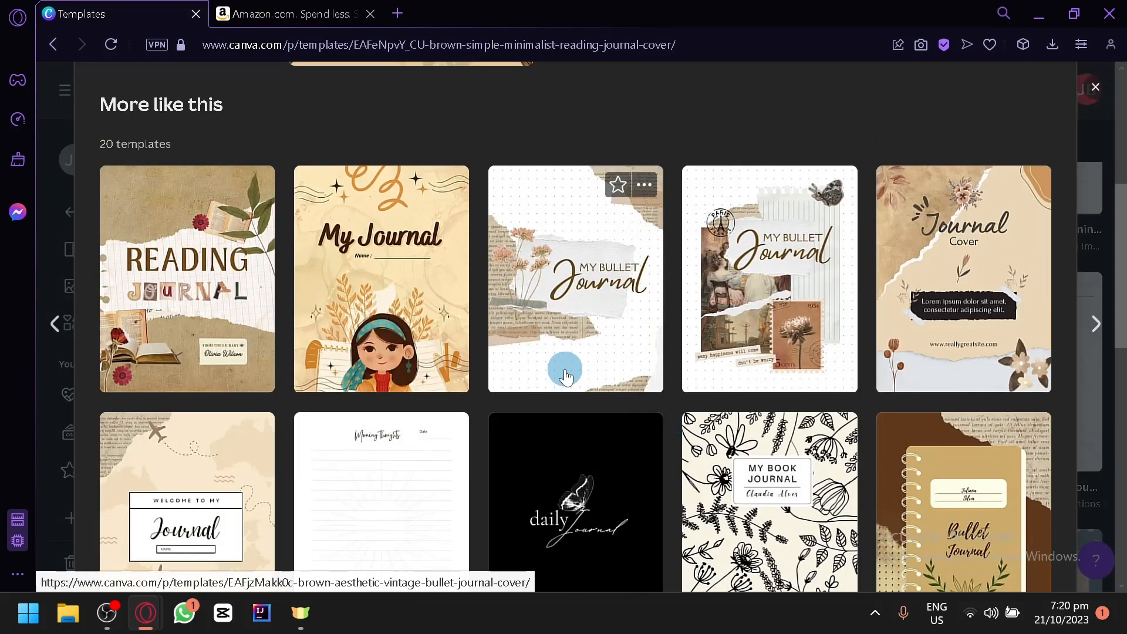
{"action": "scroll", "coordinate": [1081, 268], "scroll_direction": "down", "scroll_amount": 2}
{"action": "scroll", "coordinate": [1096, 219], "scroll_direction": "up", "scroll_amount": 8}
{"action": "left_click", "coordinate": [1095, 87]}
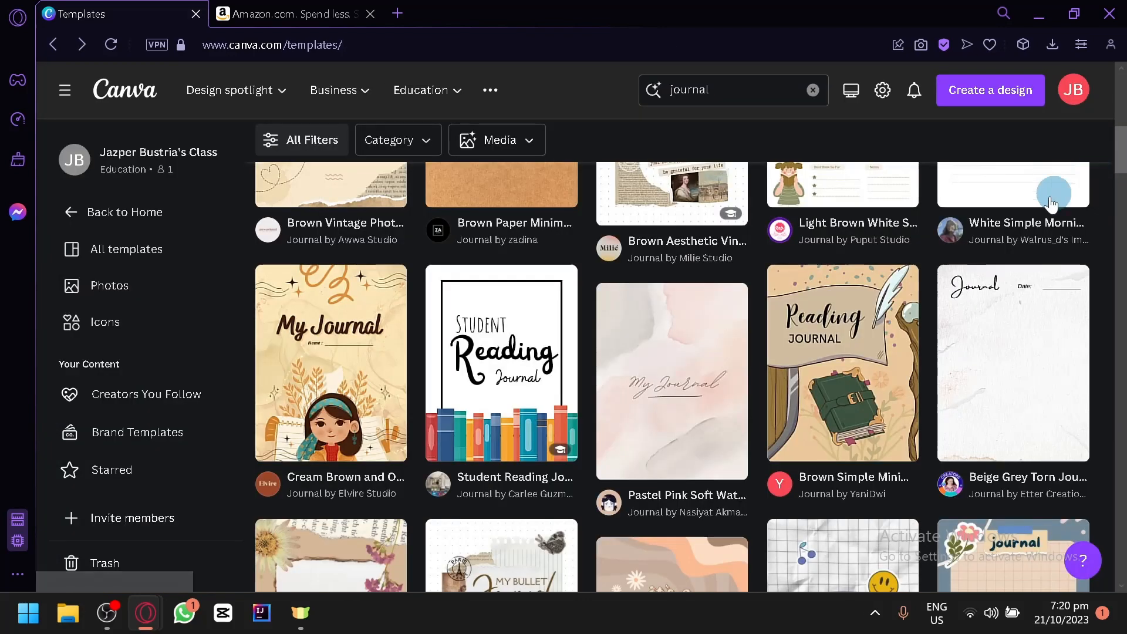
Step: Open the Colorful Simple Expense Tracker Bullet Journal preview and examine the similar tracker, budget and planner templates
{"action": "scroll", "coordinate": [905, 320], "scroll_direction": "up", "scroll_amount": 5}
{"action": "left_click", "coordinate": [828, 212]}
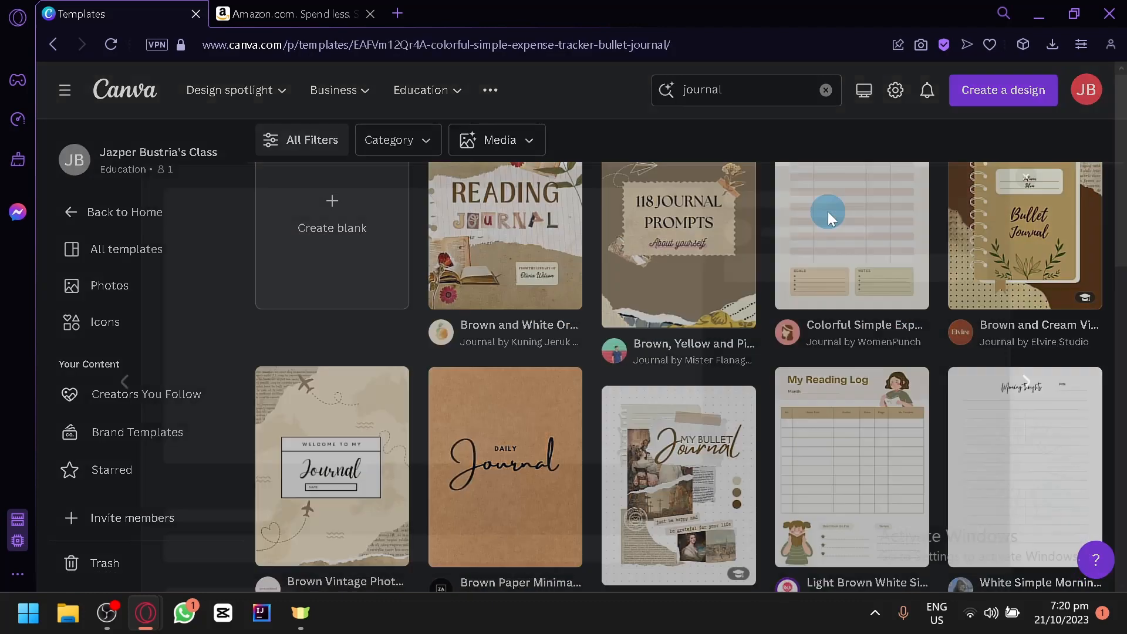
{"action": "scroll", "coordinate": [762, 323], "scroll_direction": "down", "scroll_amount": 7}
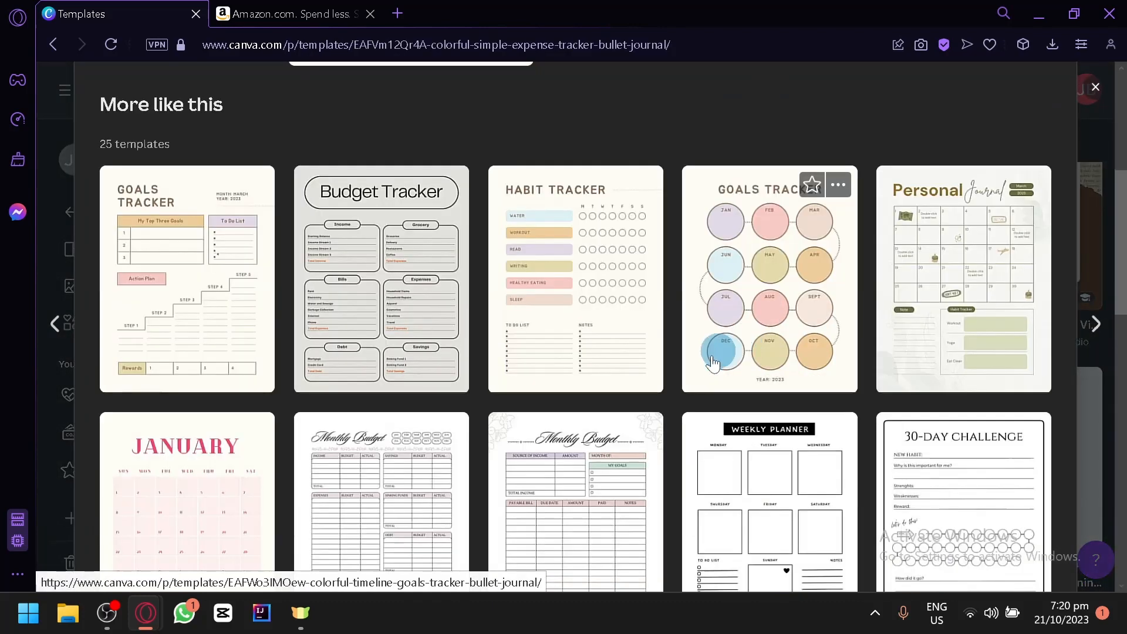
{"action": "scroll", "coordinate": [293, 202], "scroll_direction": "up", "scroll_amount": 2}
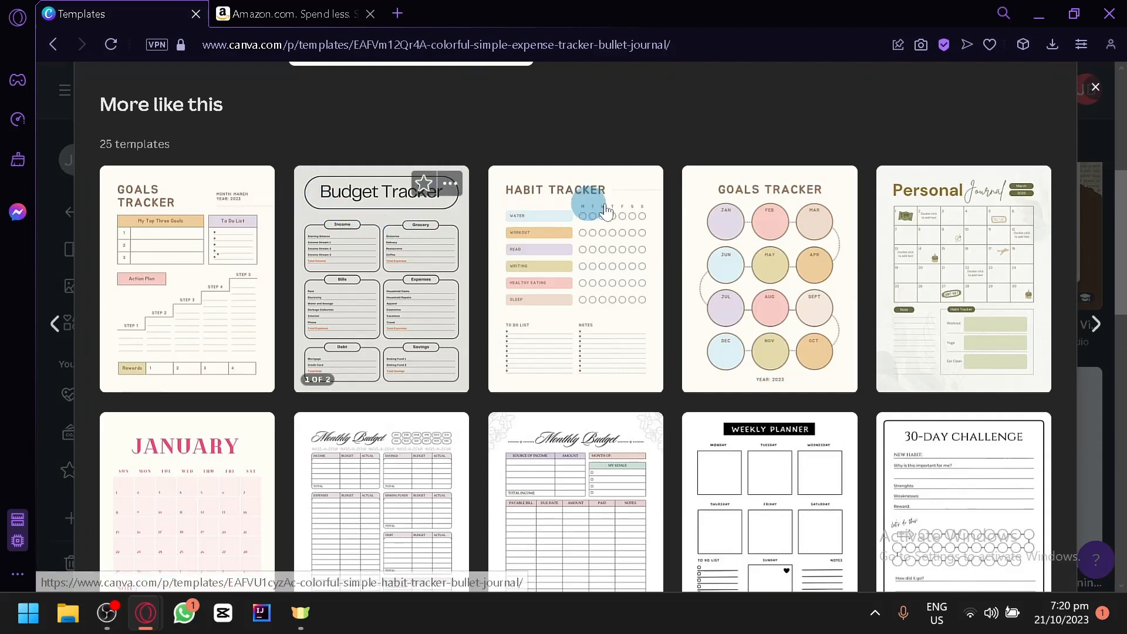
{"action": "scroll", "coordinate": [587, 201], "scroll_direction": "down", "scroll_amount": 8}
{"action": "scroll", "coordinate": [597, 307], "scroll_direction": "up", "scroll_amount": 14}
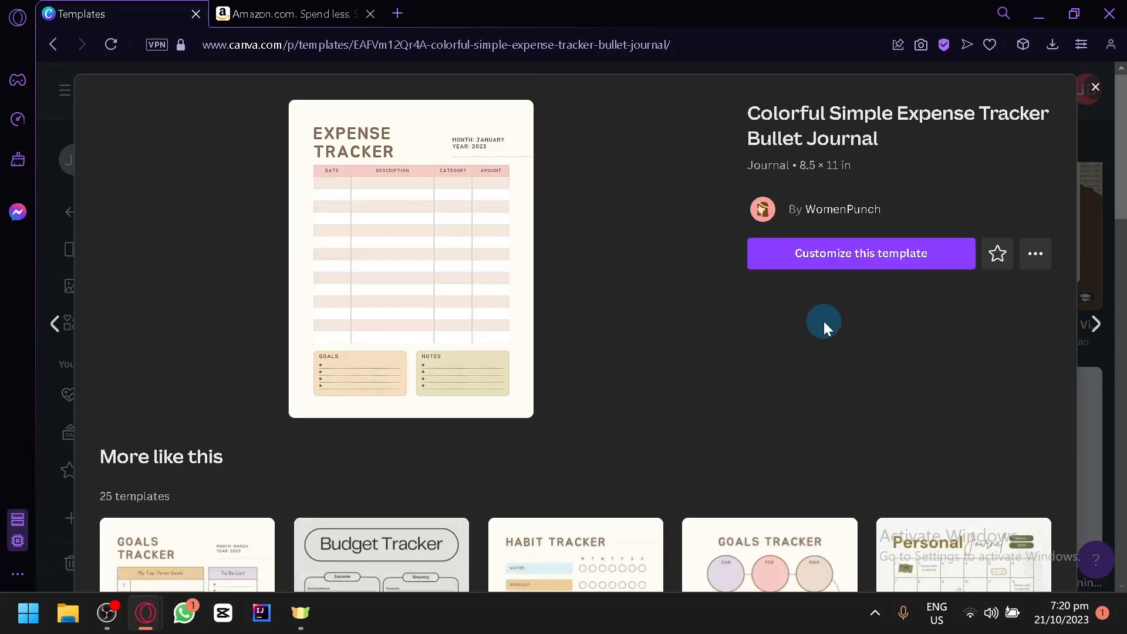
{"action": "scroll", "coordinate": [642, 327], "scroll_direction": "down", "scroll_amount": 8}
{"action": "scroll", "coordinate": [649, 214], "scroll_direction": "down", "scroll_amount": 6}
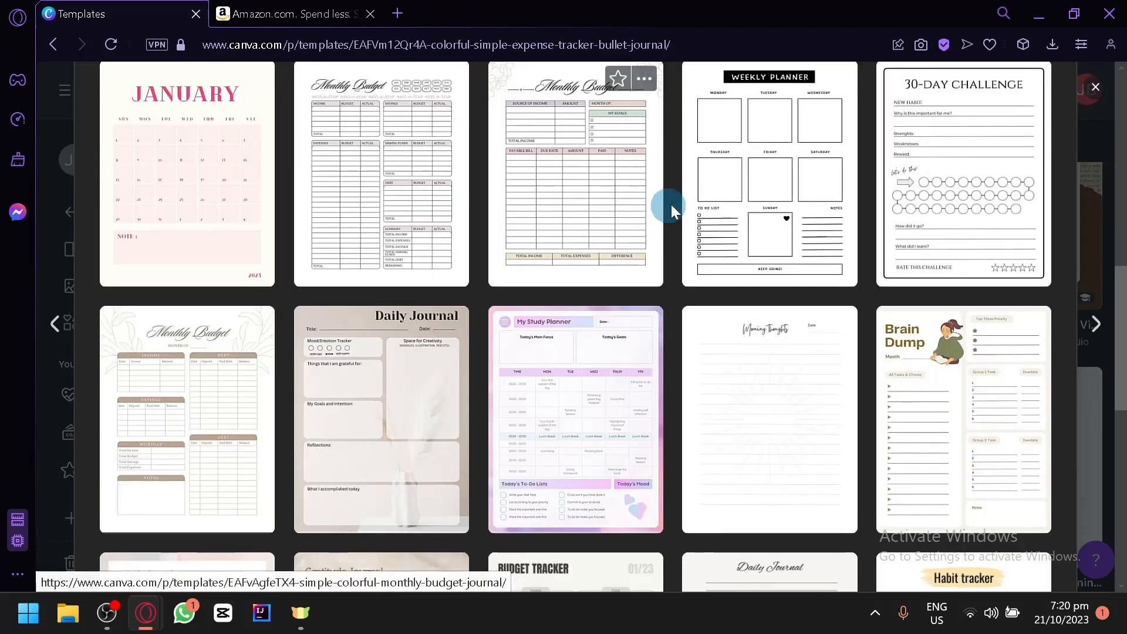
{"action": "scroll", "coordinate": [811, 246], "scroll_direction": "up", "scroll_amount": 8}
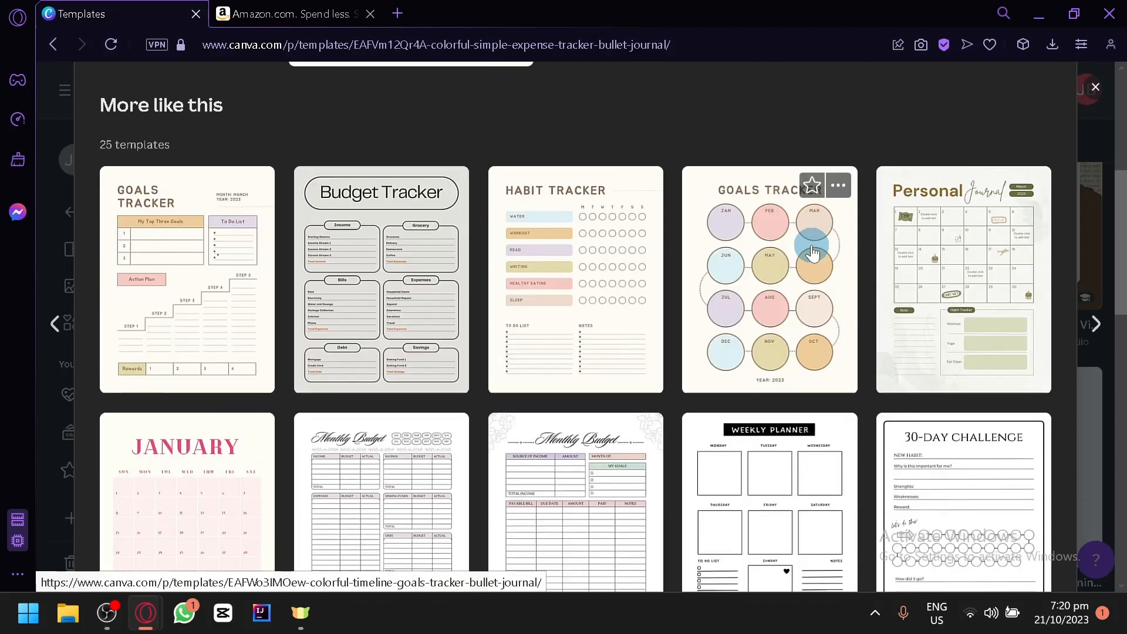
{"action": "scroll", "coordinate": [763, 294], "scroll_direction": "up", "scroll_amount": 2}
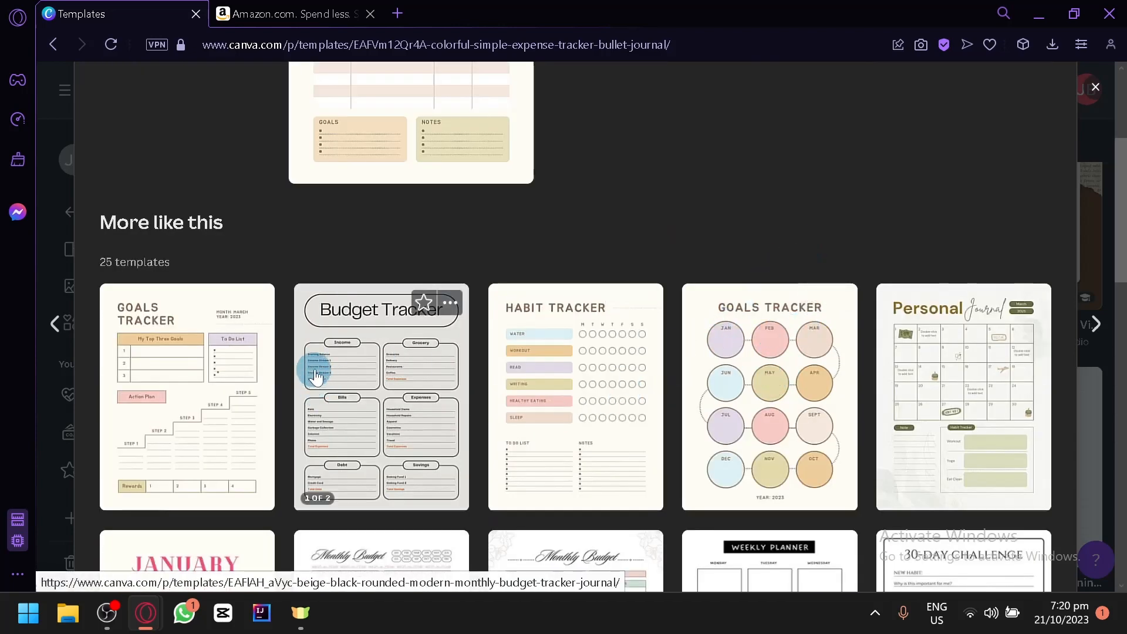
Step: Close the expense tracker preview and open the Brown and White Organic Scrapbook Reading Journal template for customization
{"action": "scroll", "coordinate": [411, 400], "scroll_direction": "up", "scroll_amount": 4}
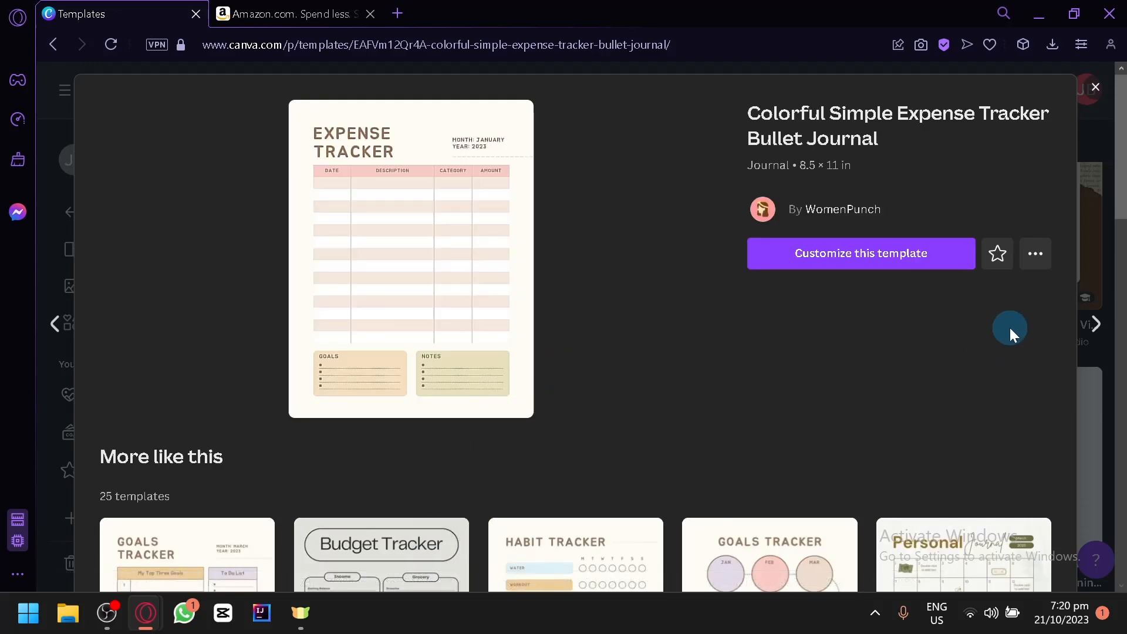
{"action": "left_click", "coordinate": [1097, 181]}
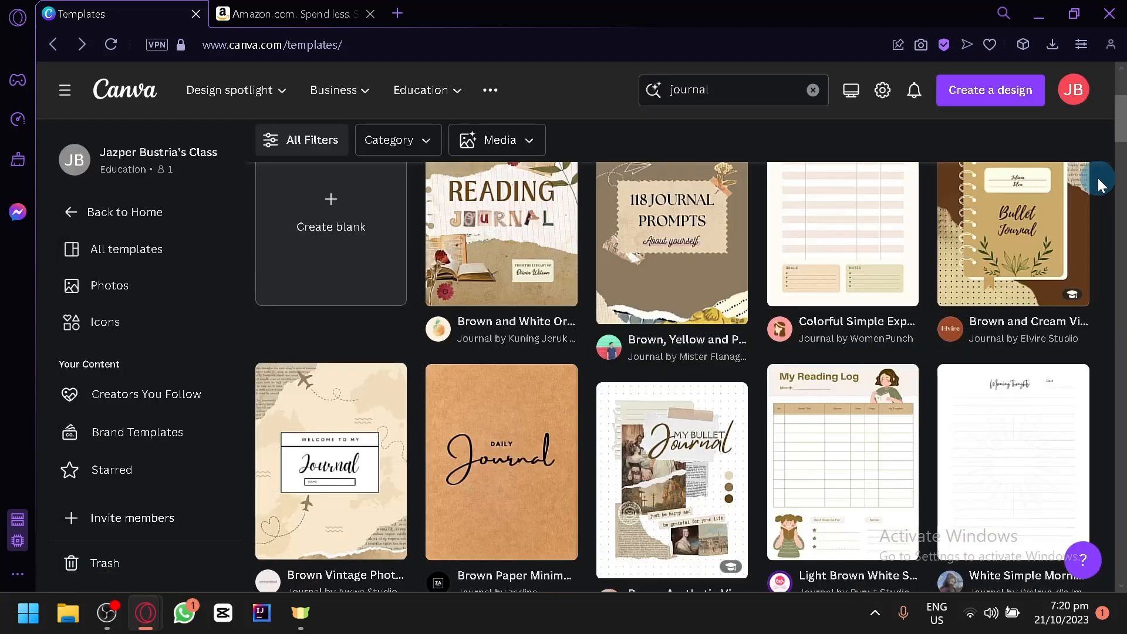
{"action": "left_click", "coordinate": [530, 236]}
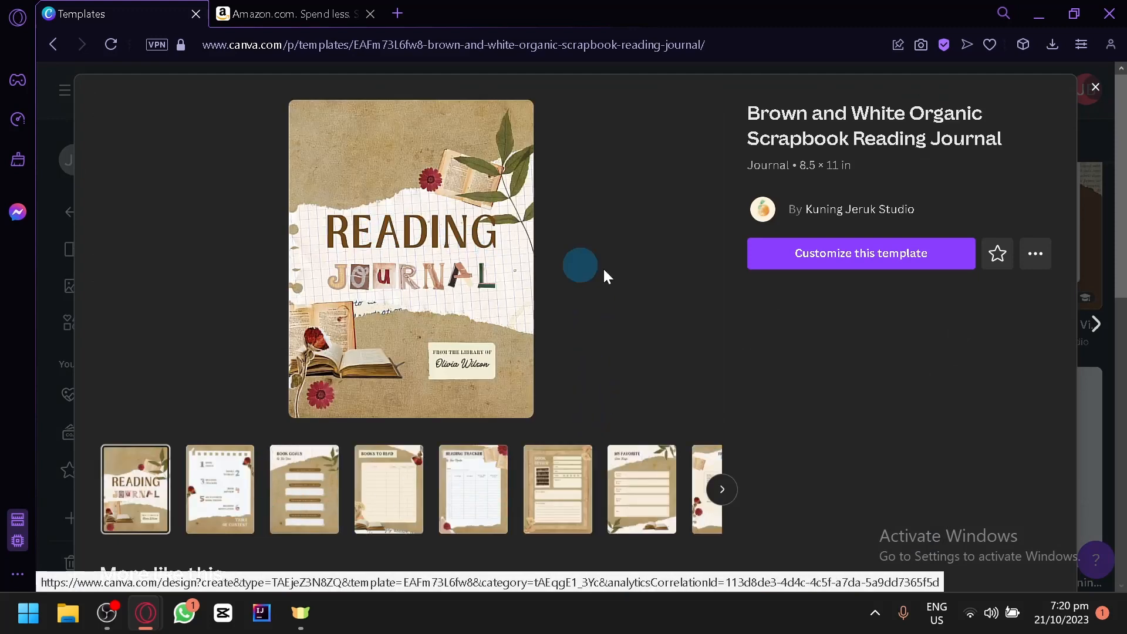
{"action": "left_click", "coordinate": [828, 244]}
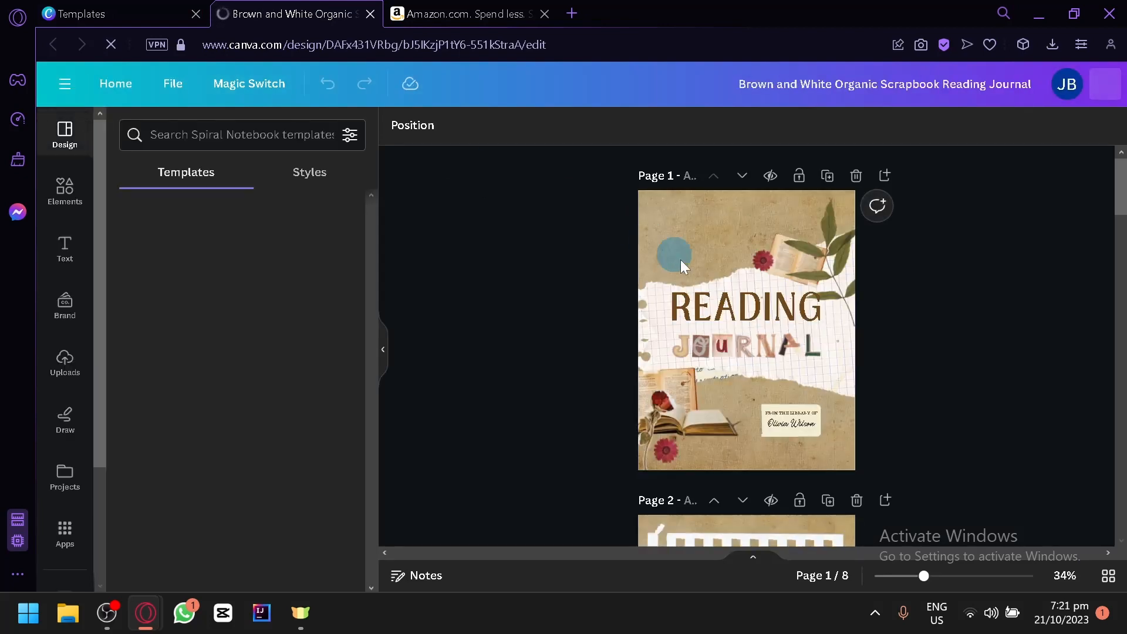
Step: Look through the pages of the reading journal from the cover to the Reading Motivation page, then enlarge the cover and table of contents
{"action": "scroll", "coordinate": [917, 376], "scroll_direction": "down", "scroll_amount": 5}
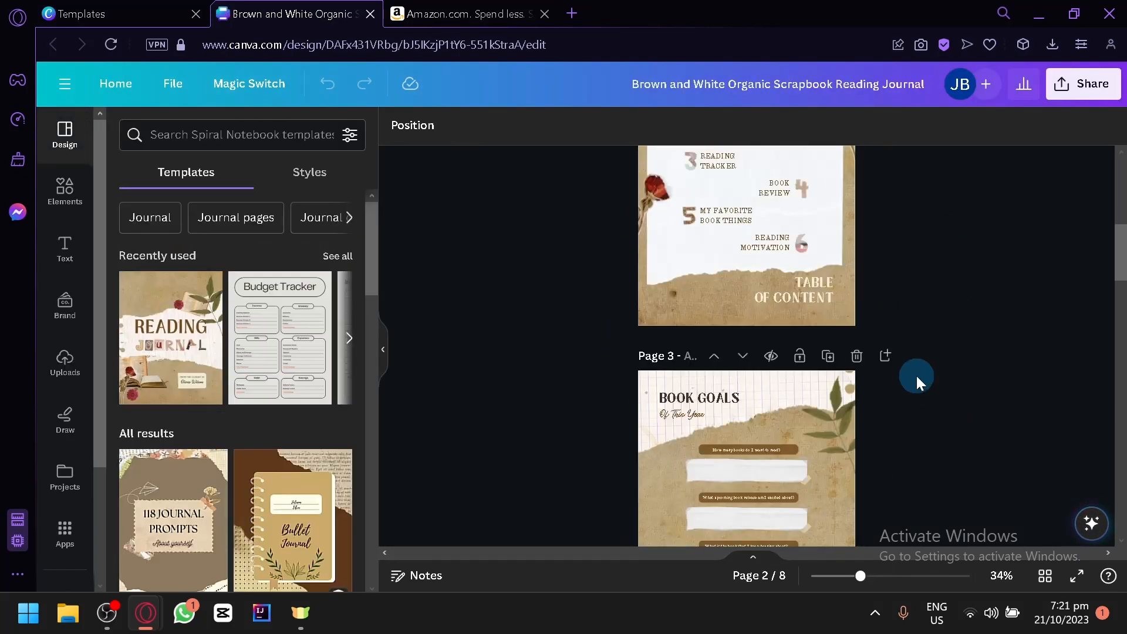
{"action": "scroll", "coordinate": [917, 375], "scroll_direction": "down", "scroll_amount": 15}
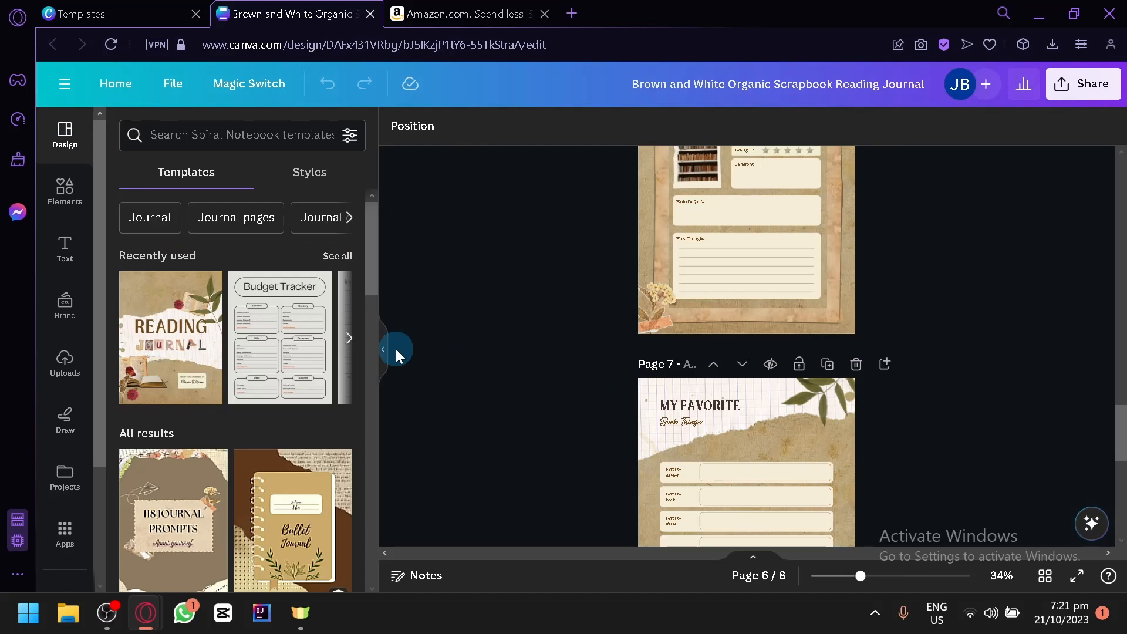
{"action": "left_click", "coordinate": [384, 351]}
{"action": "scroll", "coordinate": [672, 366], "scroll_direction": "down", "scroll_amount": 5}
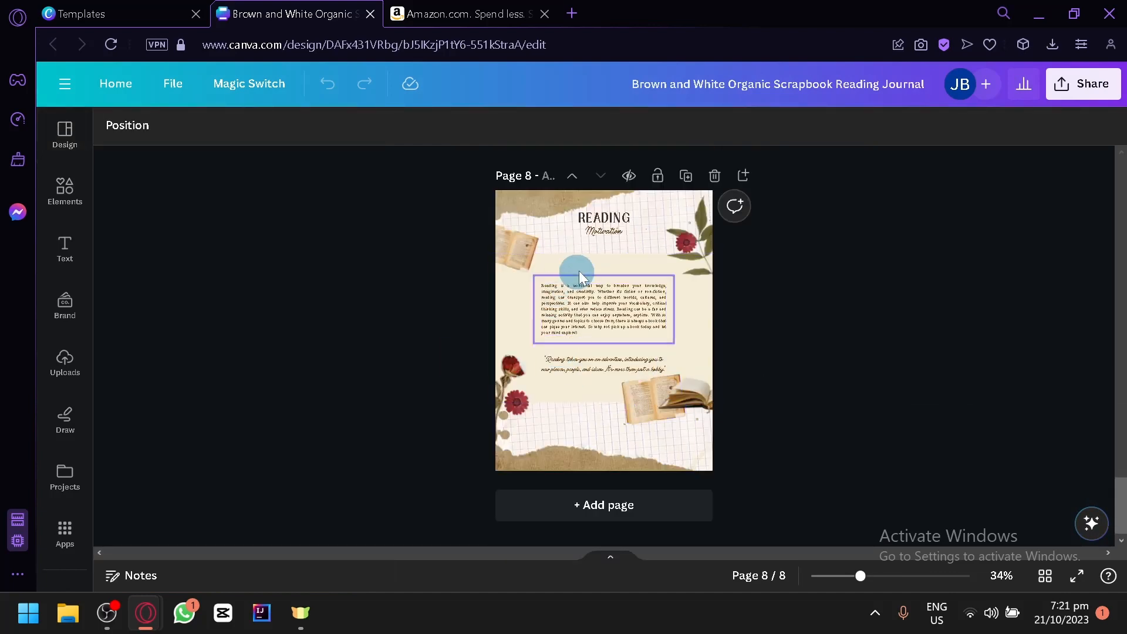
{"action": "scroll", "coordinate": [741, 316], "scroll_direction": "up", "scroll_amount": 10}
{"action": "scroll", "coordinate": [741, 317], "scroll_direction": "up", "scroll_amount": 10}
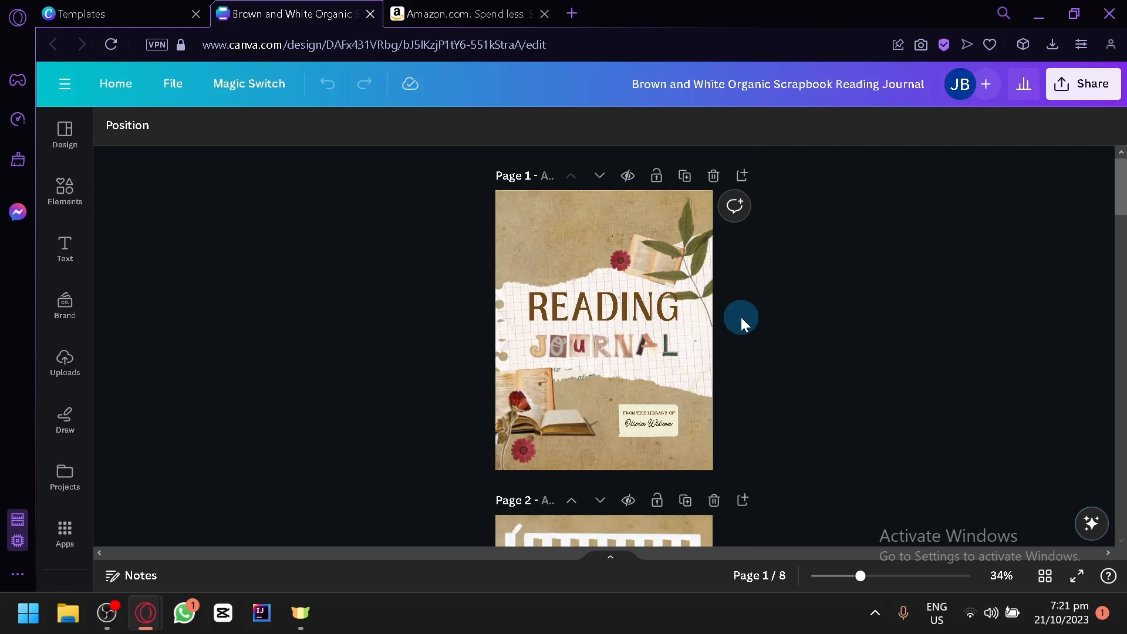
{"action": "scroll", "coordinate": [741, 317], "scroll_direction": "up", "scroll_amount": 4}
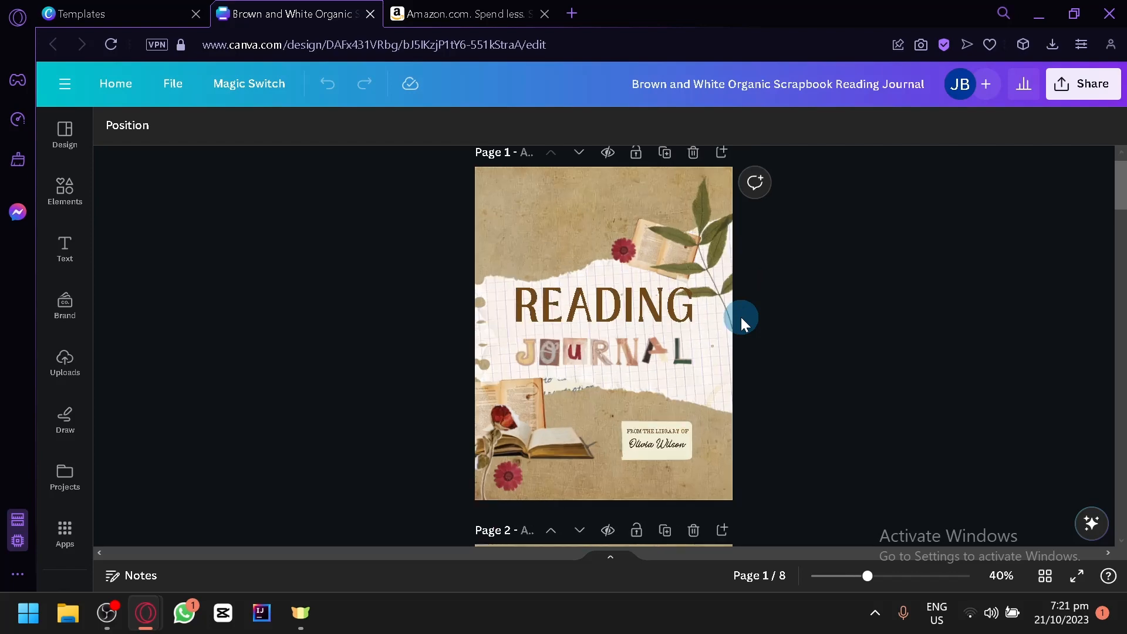
{"action": "scroll", "coordinate": [917, 395], "scroll_direction": "down", "scroll_amount": 5}
{"action": "scroll", "coordinate": [917, 397], "scroll_direction": "up", "scroll_amount": 5}
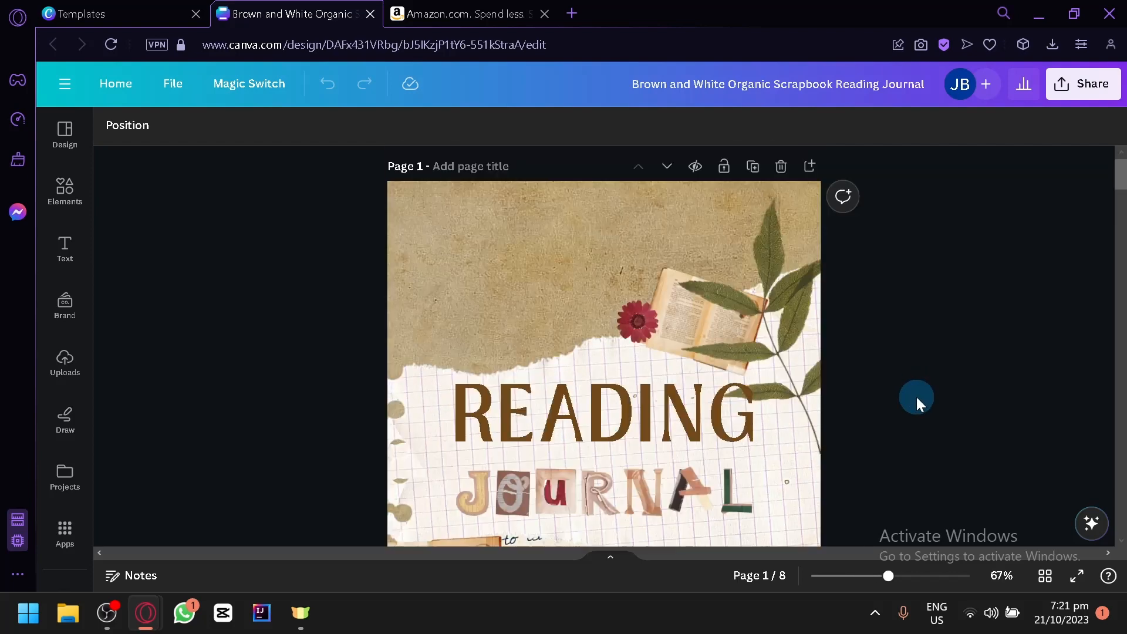
{"action": "scroll", "coordinate": [888, 317], "scroll_direction": "down", "scroll_amount": 8}
{"action": "scroll", "coordinate": [845, 296], "scroll_direction": "down", "scroll_amount": 2}
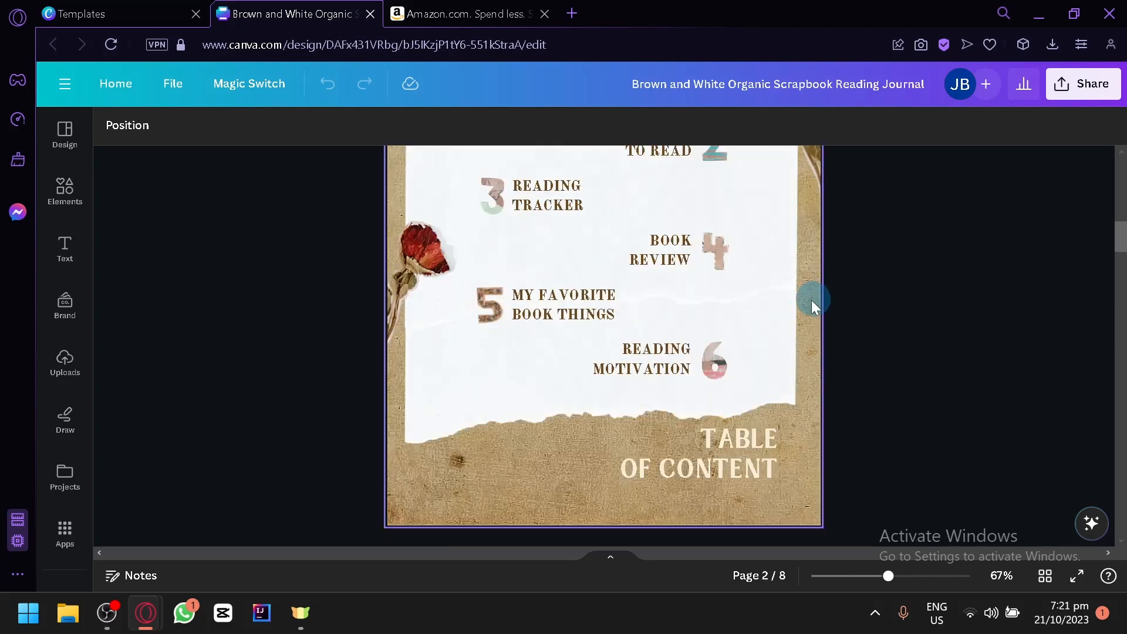
Step: Try deleting the Book Goals page, and undo the deletion
{"action": "scroll", "coordinate": [810, 297], "scroll_direction": "up", "scroll_amount": 2}
{"action": "left_click", "coordinate": [573, 223]}
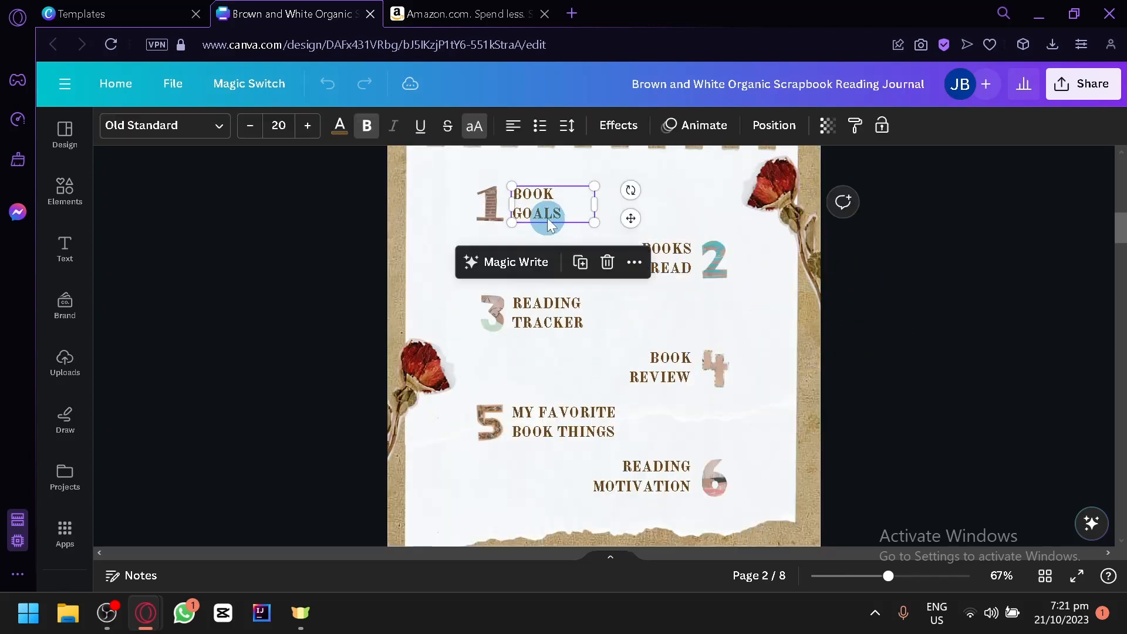
{"action": "scroll", "coordinate": [685, 325], "scroll_direction": "down", "scroll_amount": 10}
{"action": "scroll", "coordinate": [638, 333], "scroll_direction": "up", "scroll_amount": 5}
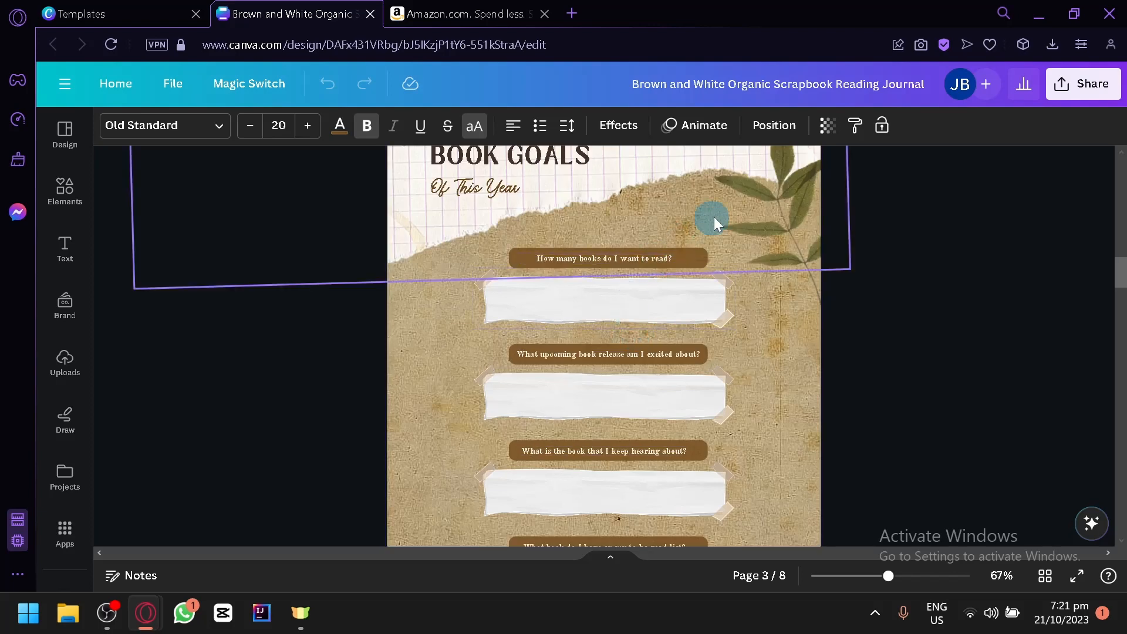
{"action": "left_click", "coordinate": [781, 212]}
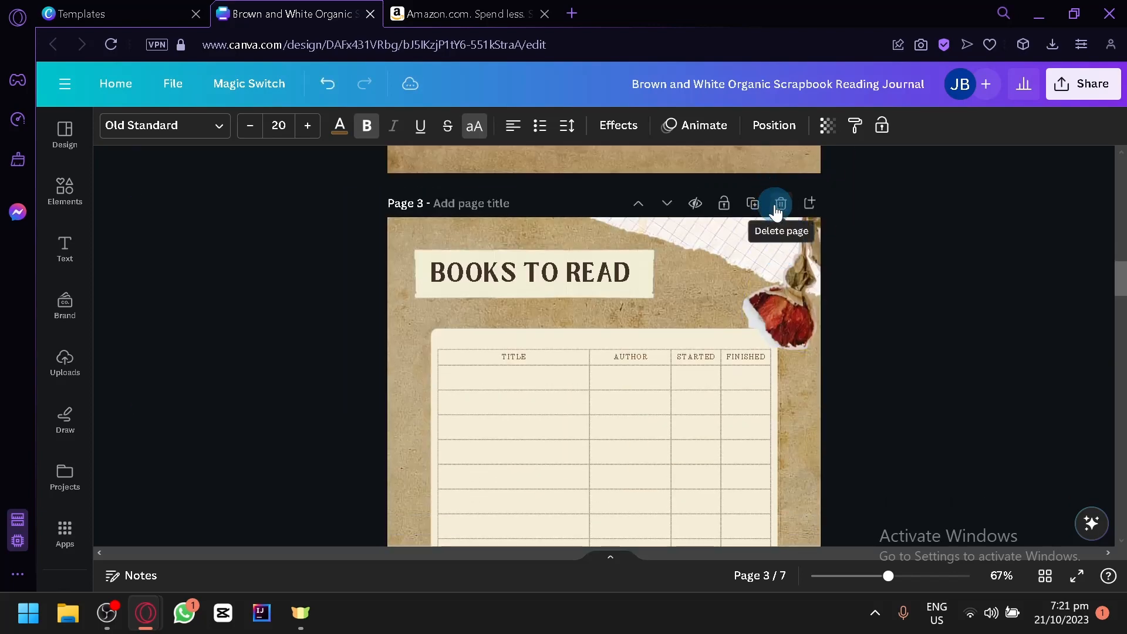
{"action": "key", "text": "ctrl+z"}
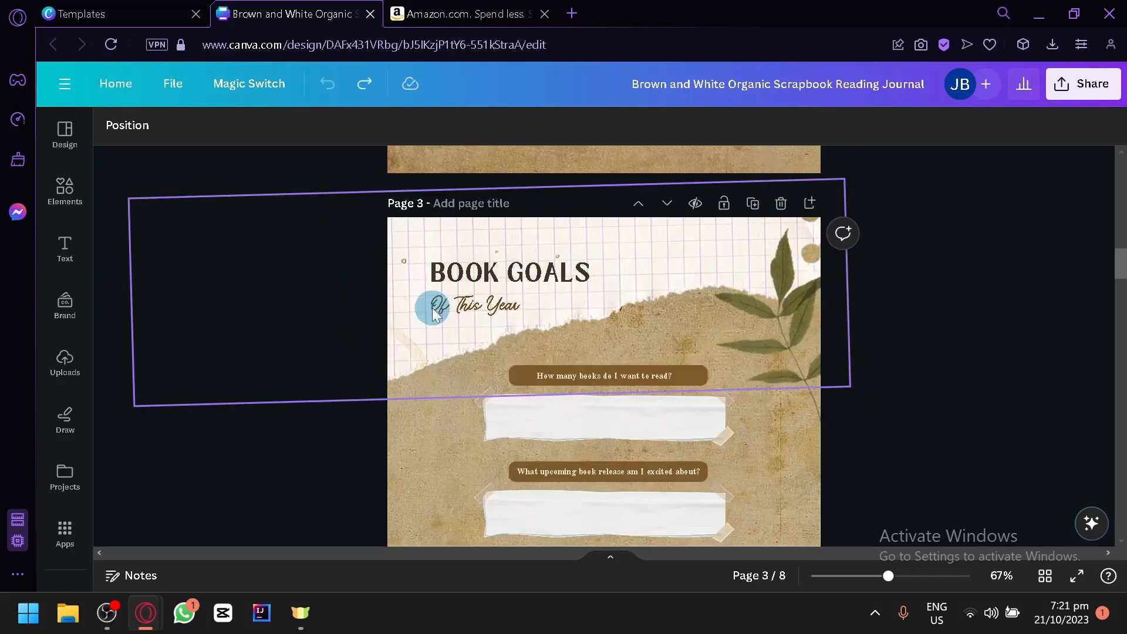
Step: Examine the Book Goals page and the cover's separate elements, such as the title letters and the leaf branch
{"action": "scroll", "coordinate": [502, 358], "scroll_direction": "down", "scroll_amount": 2}
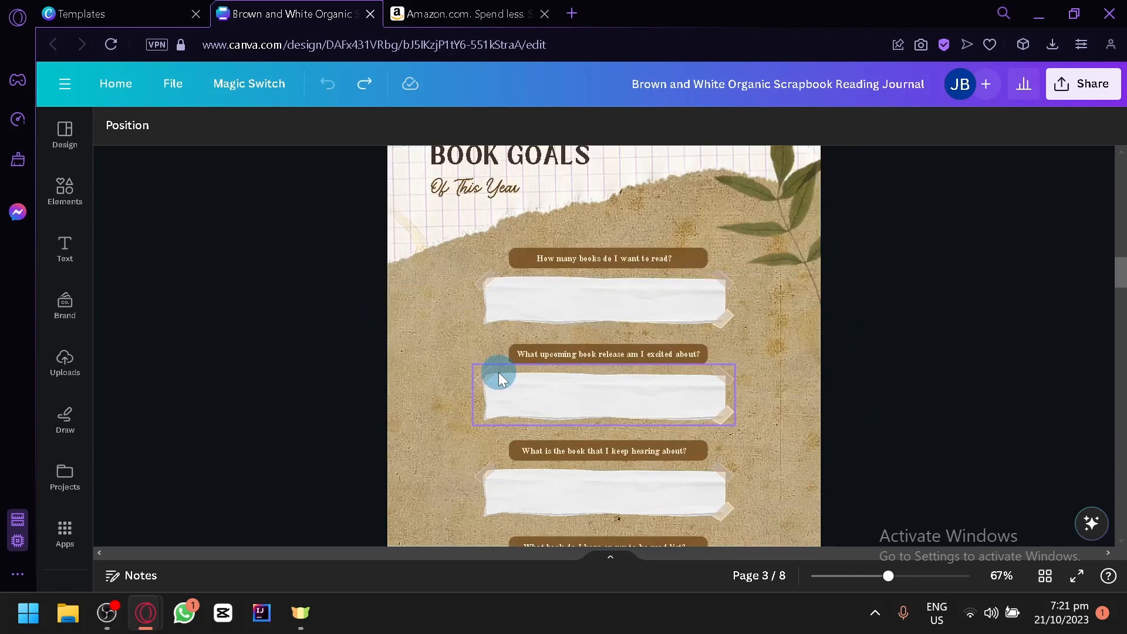
{"action": "scroll", "coordinate": [498, 372], "scroll_direction": "up", "scroll_amount": 15}
{"action": "scroll", "coordinate": [494, 368], "scroll_direction": "up", "scroll_amount": 1}
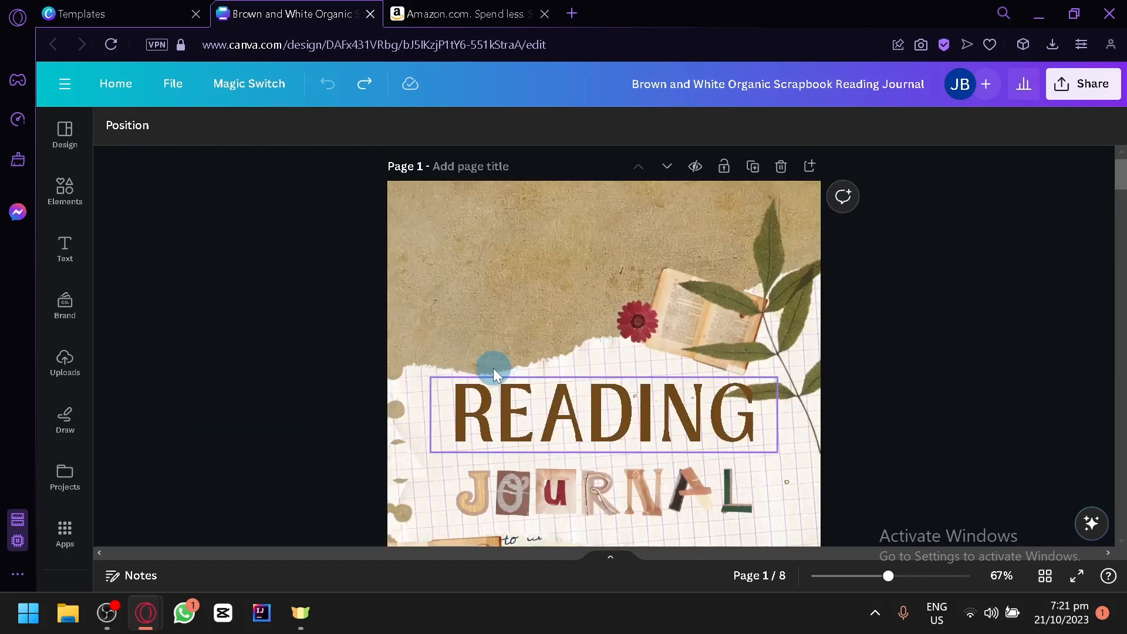
{"action": "scroll", "coordinate": [492, 368], "scroll_direction": "down", "scroll_amount": 4}
{"action": "scroll", "coordinate": [492, 369], "scroll_direction": "up", "scroll_amount": 4}
{"action": "left_click", "coordinate": [523, 379]}
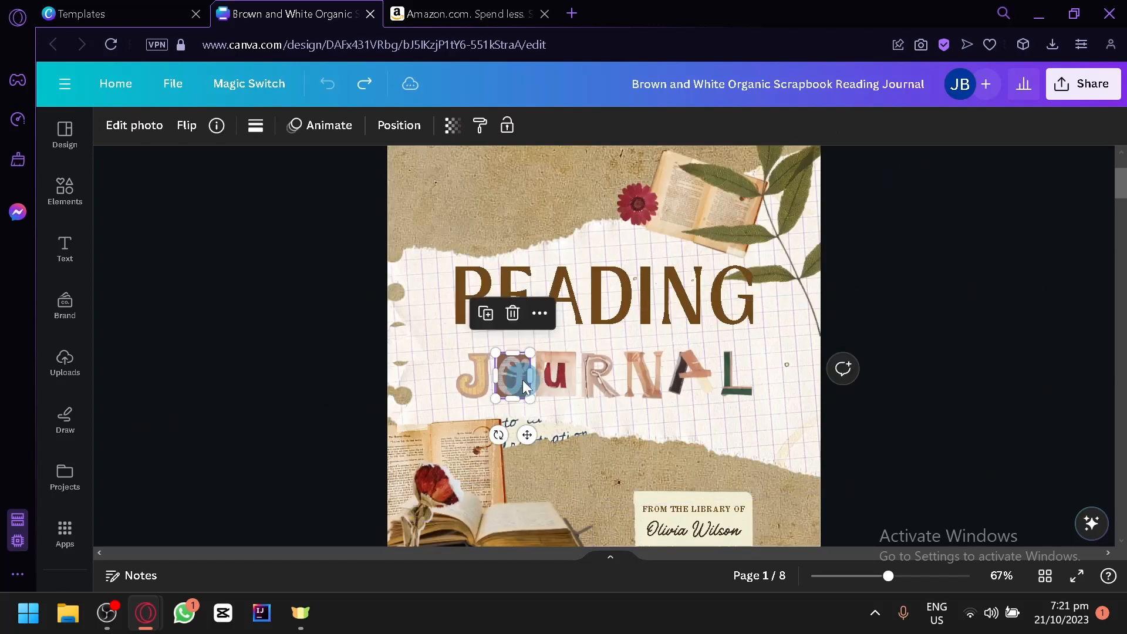
{"action": "left_click", "coordinate": [467, 383]}
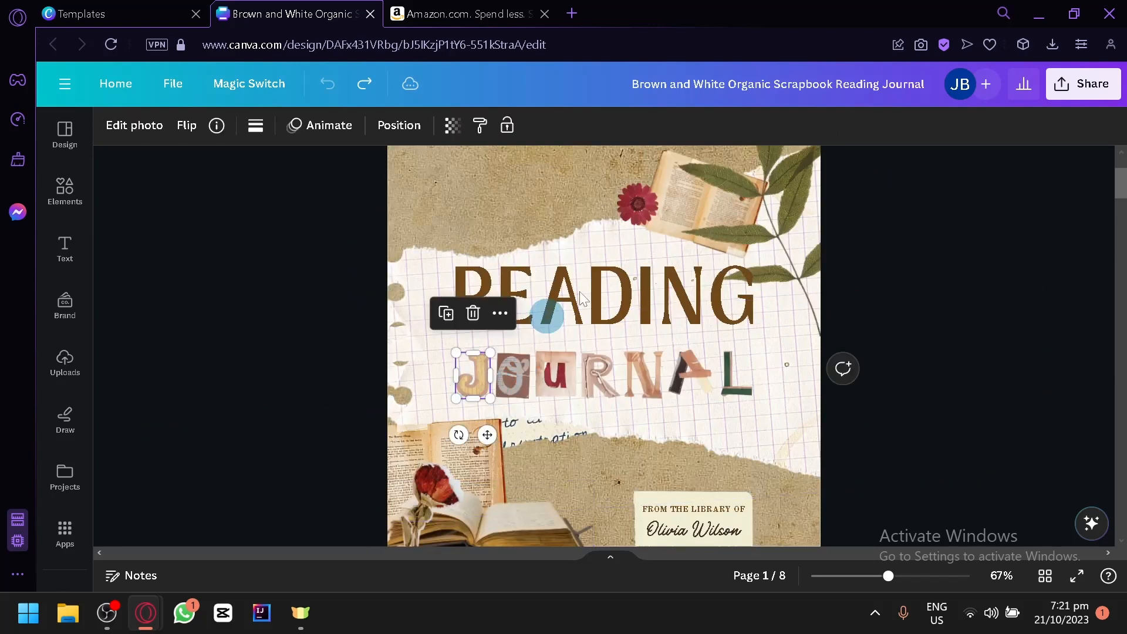
{"action": "left_click", "coordinate": [760, 195]}
{"action": "left_click", "coordinate": [987, 353]}
{"action": "scroll", "coordinate": [558, 362], "scroll_direction": "down", "scroll_amount": 5}
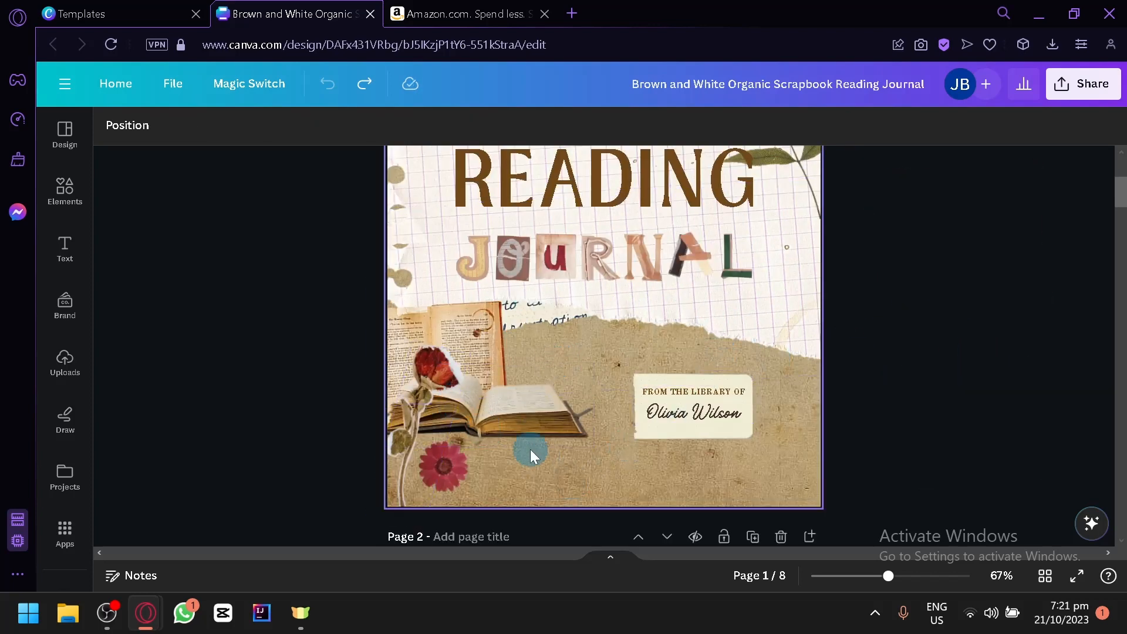
Step: Delete the dried rose and the open book images from the cover's lower corner
{"action": "left_click", "coordinate": [431, 421]}
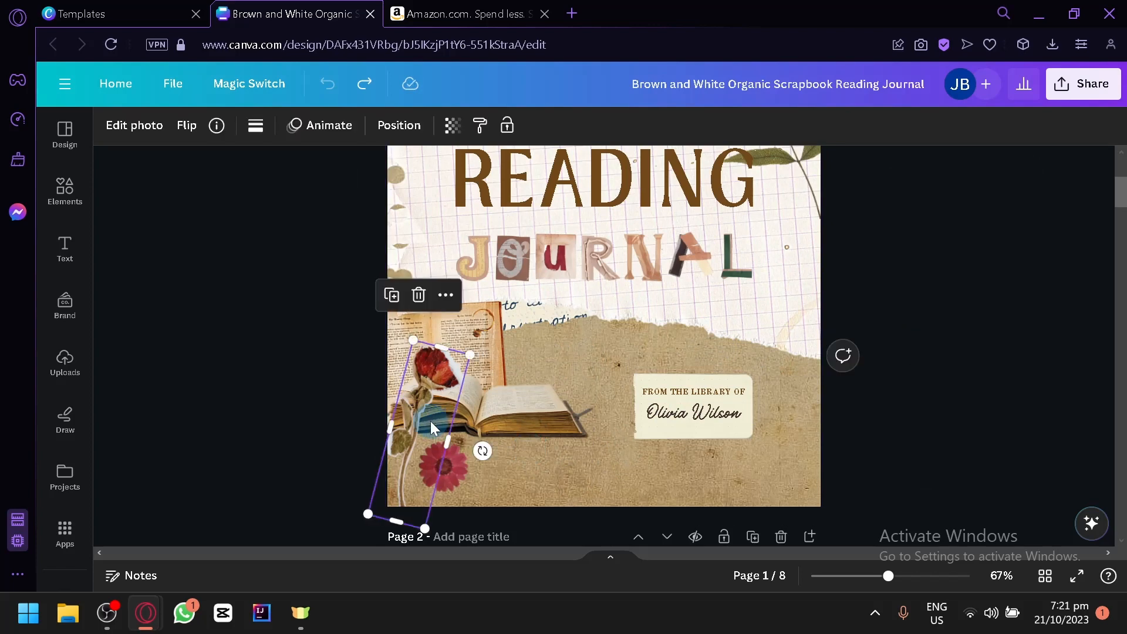
{"action": "left_click", "coordinate": [462, 426]}
{"action": "scroll", "coordinate": [801, 364], "scroll_direction": "up", "scroll_amount": 4}
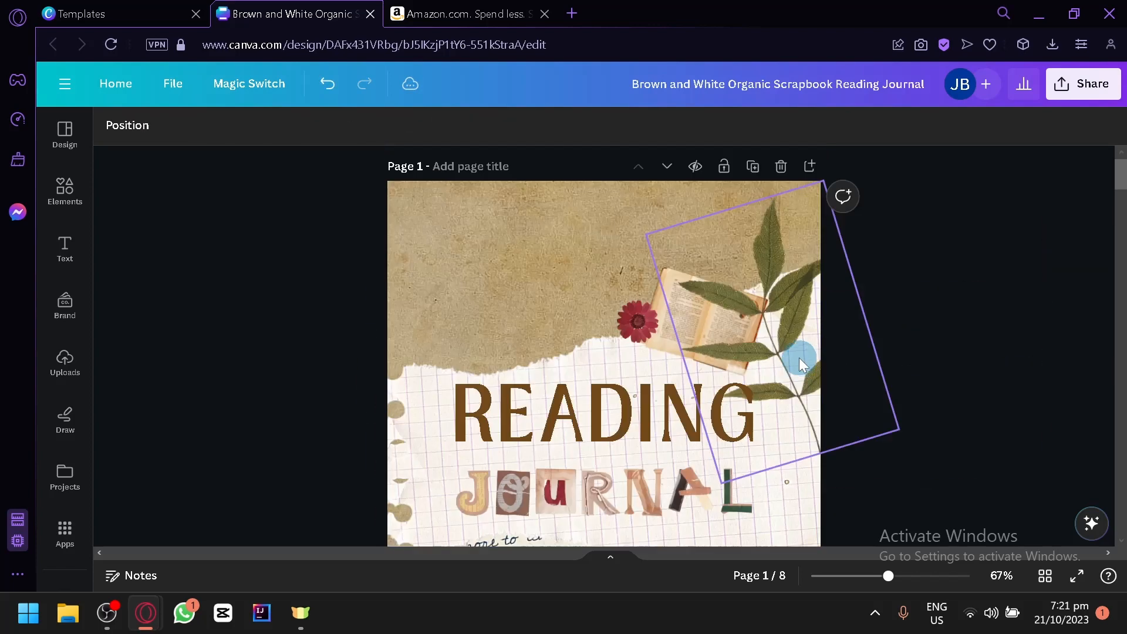
Step: Delete the leaf branch, the small open book and the red flower above the READING title on the cover
{"action": "left_click", "coordinate": [774, 273]}
{"action": "key", "text": "Delete"}
{"action": "left_click", "coordinate": [672, 287]}
{"action": "key", "text": "Delete"}
{"action": "left_click", "coordinate": [637, 311]}
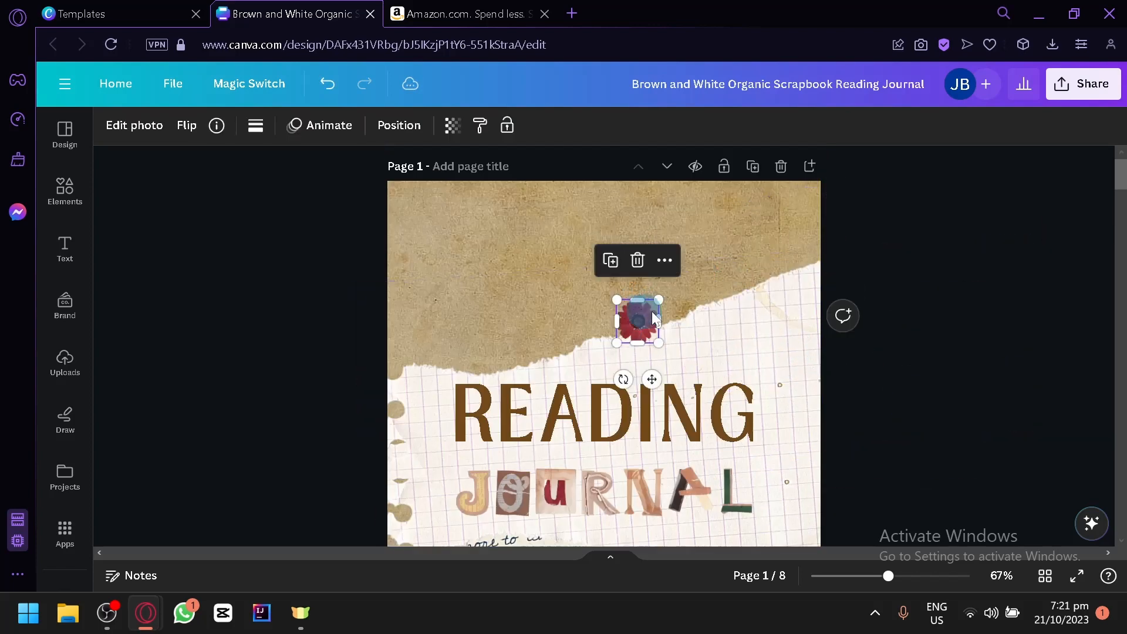
{"action": "key", "text": "Delete"}
Step: Delete the library label with its caption and owner's name, and the red flower at the bottom of the cover
{"action": "scroll", "coordinate": [622, 411], "scroll_direction": "down", "scroll_amount": 4}
{"action": "left_click", "coordinate": [691, 391]}
{"action": "key", "text": "Delete"}
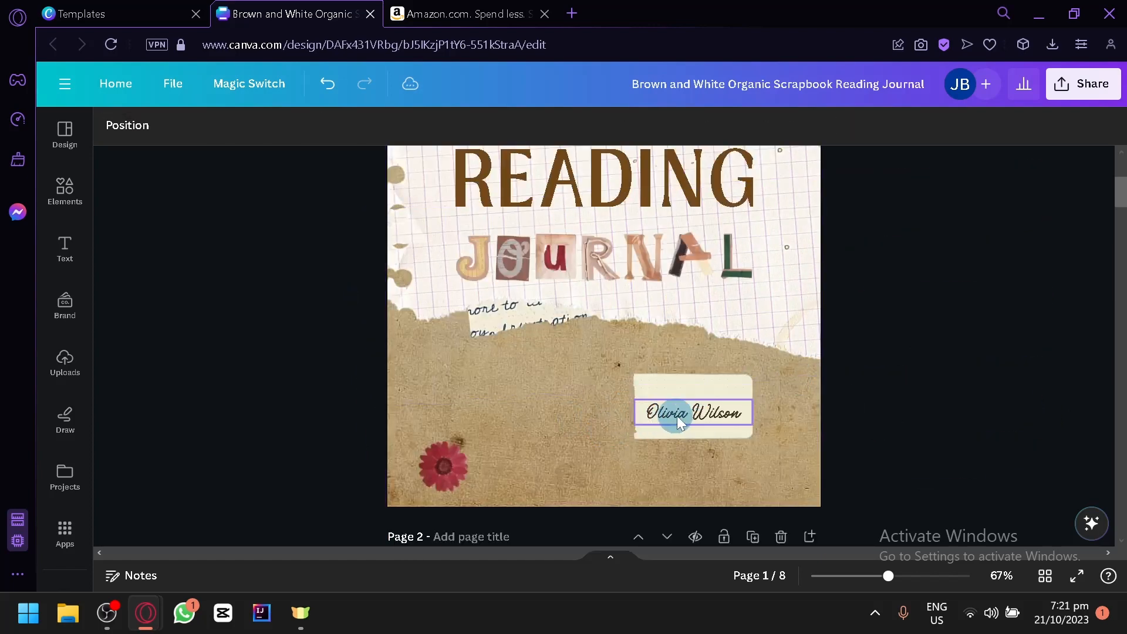
{"action": "left_click", "coordinate": [678, 415]}
{"action": "key", "text": "Delete"}
{"action": "key", "text": "Delete"}
{"action": "left_click", "coordinate": [444, 466]}
{"action": "key", "text": "Delete"}
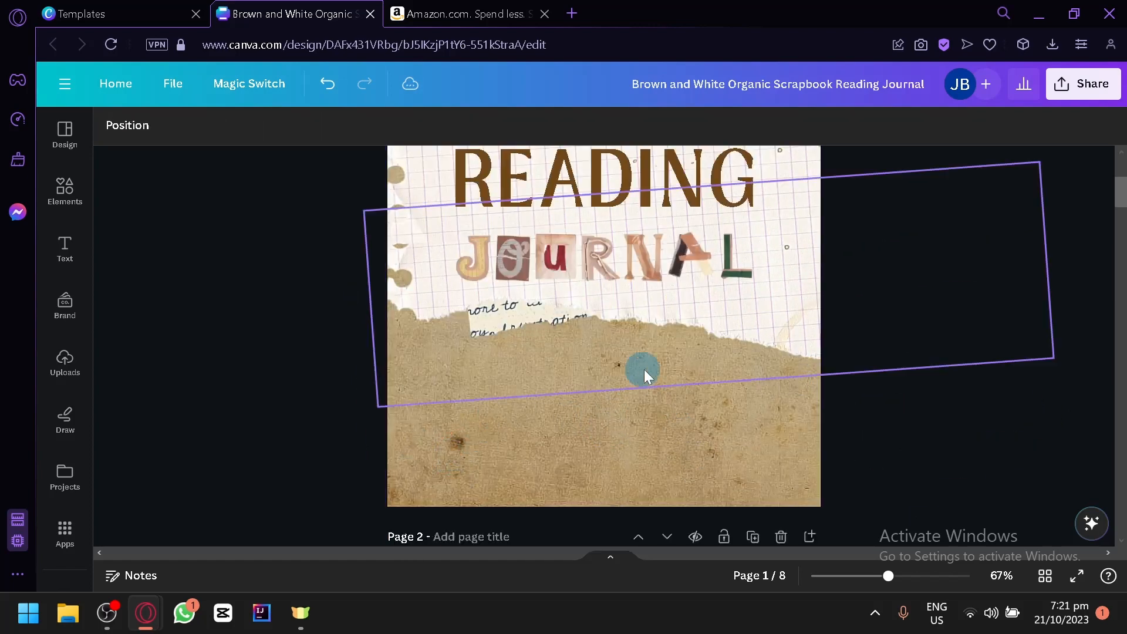
Step: Reposition the torn grid-paper pieces behind the cover title so that they hide the handwritten note scrap
{"action": "scroll", "coordinate": [644, 369], "scroll_direction": "up", "scroll_amount": 2}
{"action": "left_click", "coordinate": [478, 436]}
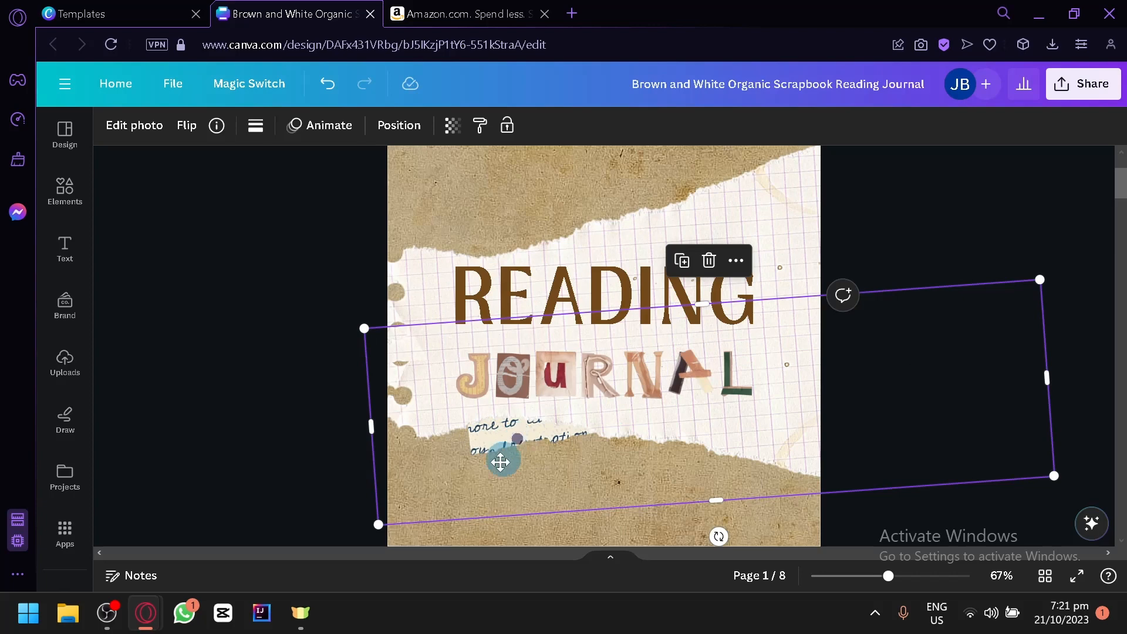
{"action": "left_click_drag", "start_coordinate": [503, 461], "coordinate": [543, 481]}
{"action": "left_click_drag", "start_coordinate": [433, 349], "coordinate": [340, 405]}
{"action": "left_click", "coordinate": [340, 401]}
{"action": "left_click_drag", "start_coordinate": [478, 443], "coordinate": [462, 438]}
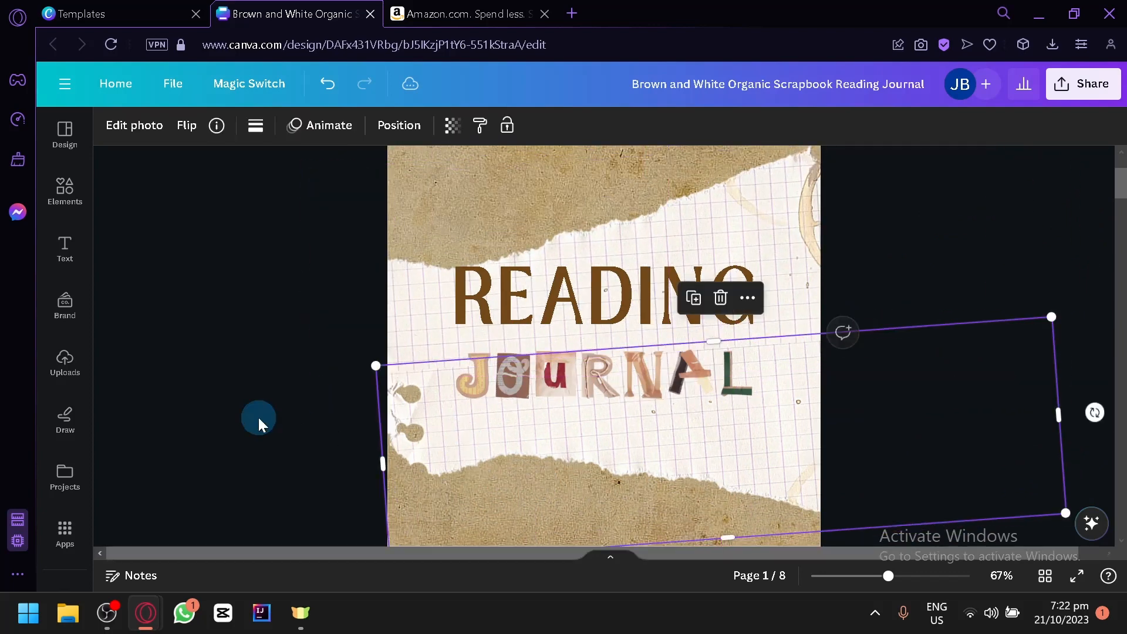
{"action": "left_click", "coordinate": [259, 417]}
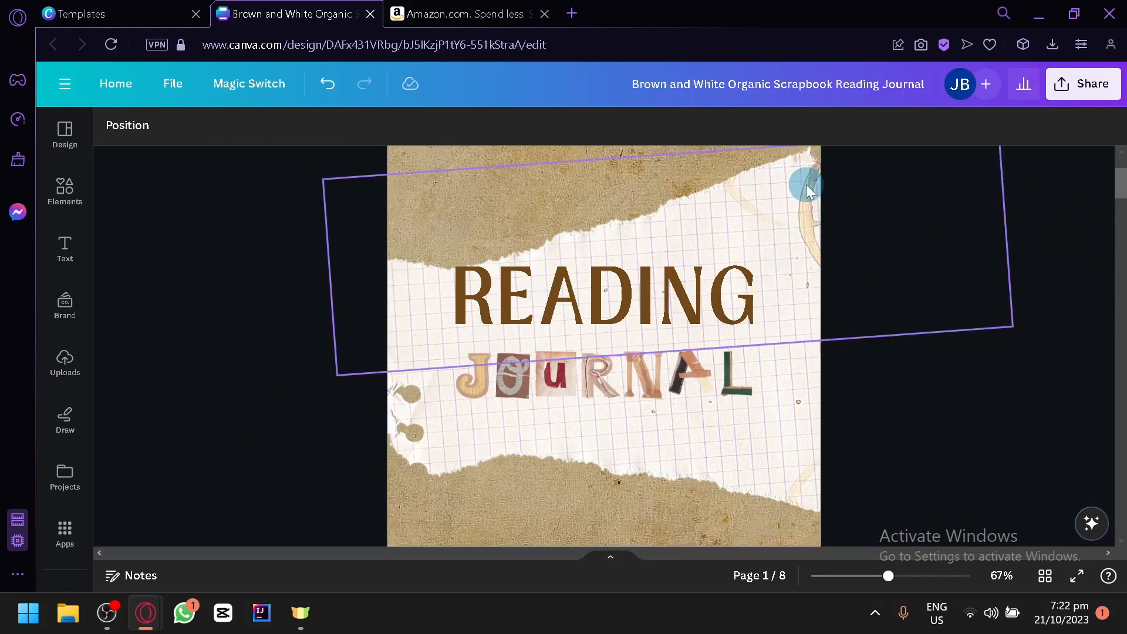
{"action": "scroll", "coordinate": [667, 302], "scroll_direction": "down", "scroll_amount": 2}
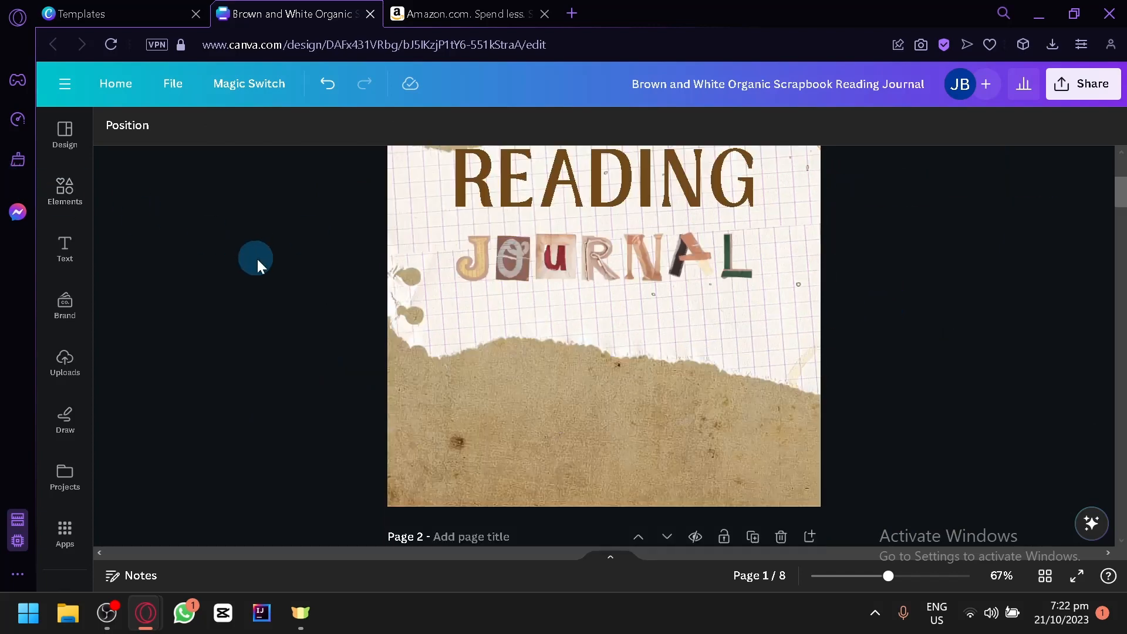
{"action": "scroll", "coordinate": [259, 262], "scroll_direction": "up", "scroll_amount": 2}
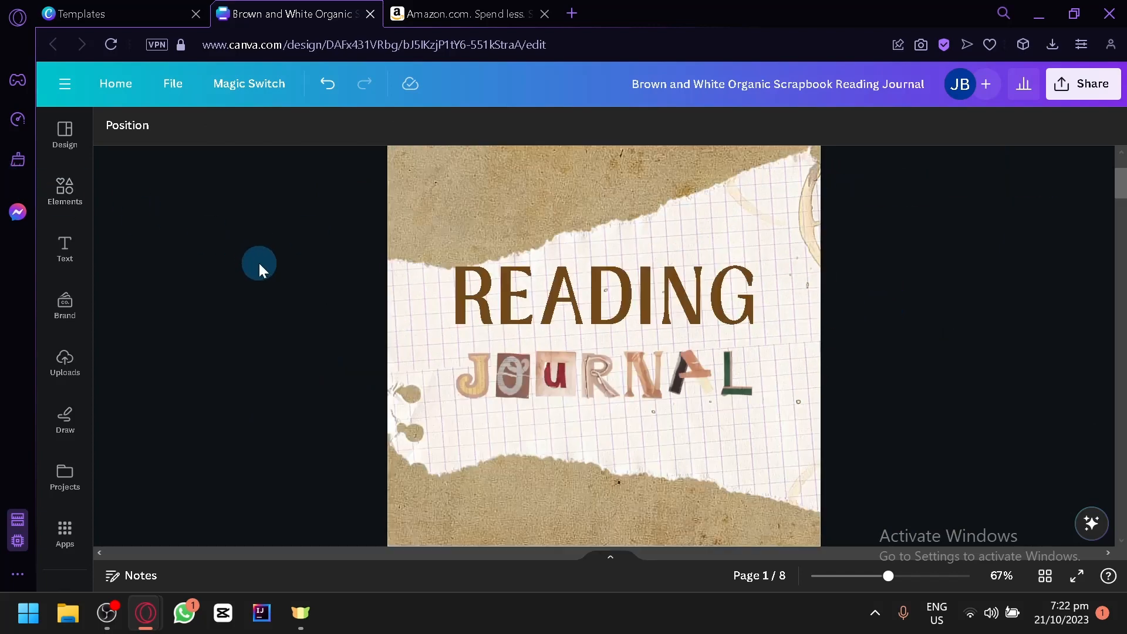
Step: Search the elements for "coffee colored book" and browse the results limited to graphics
{"action": "left_click", "coordinate": [75, 203]}
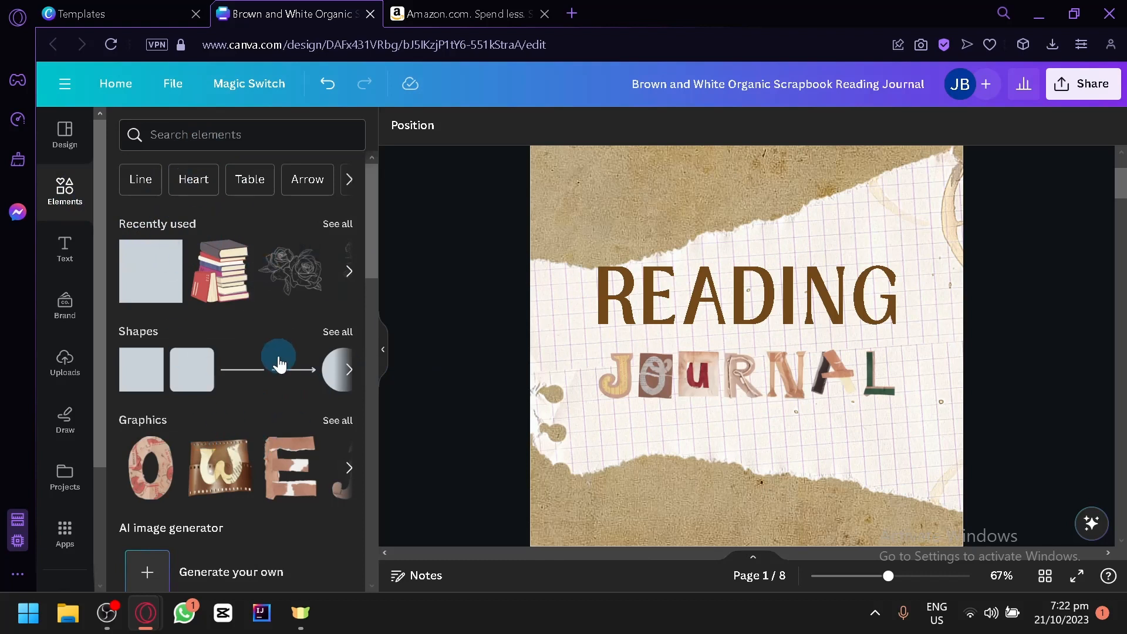
{"action": "left_click", "coordinate": [240, 139]}
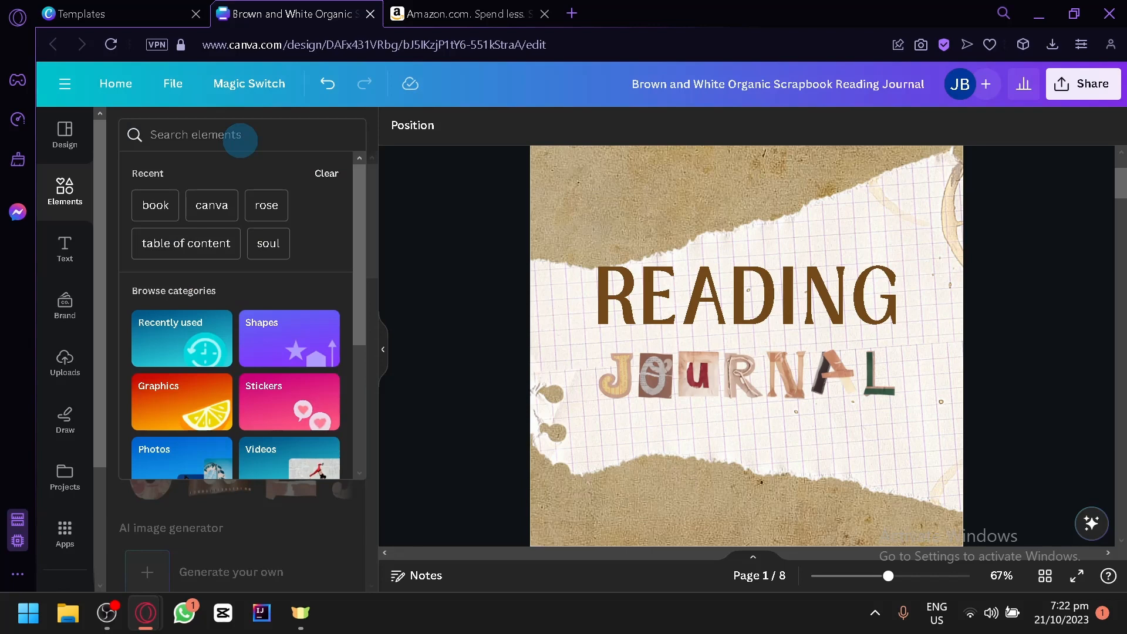
{"action": "type", "text": "coffe"}
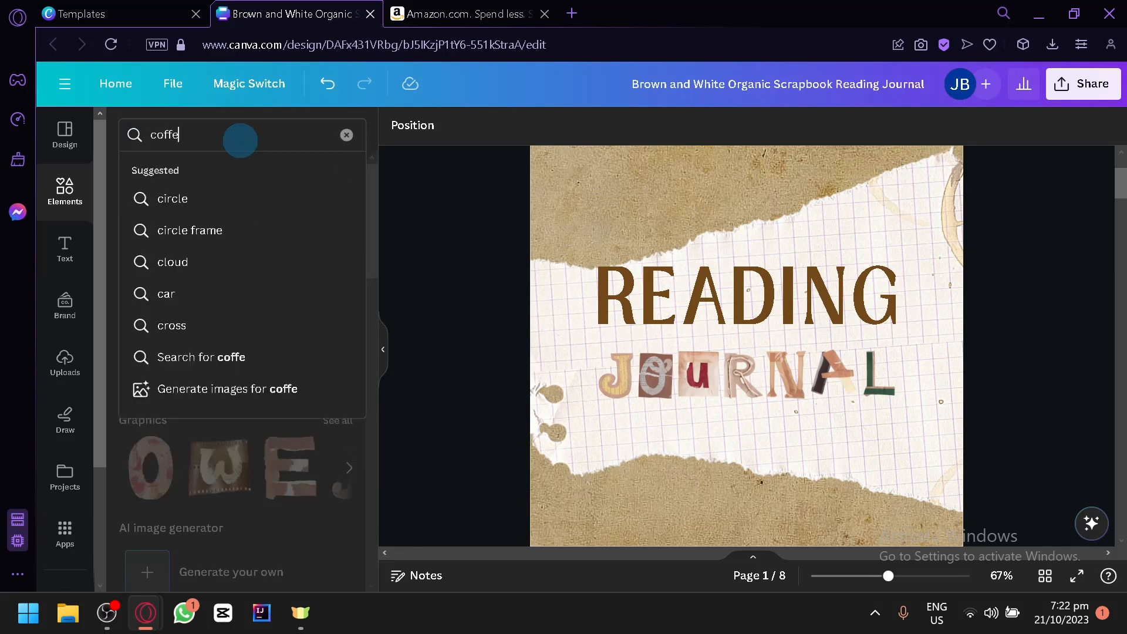
{"action": "type", "text": "e"}
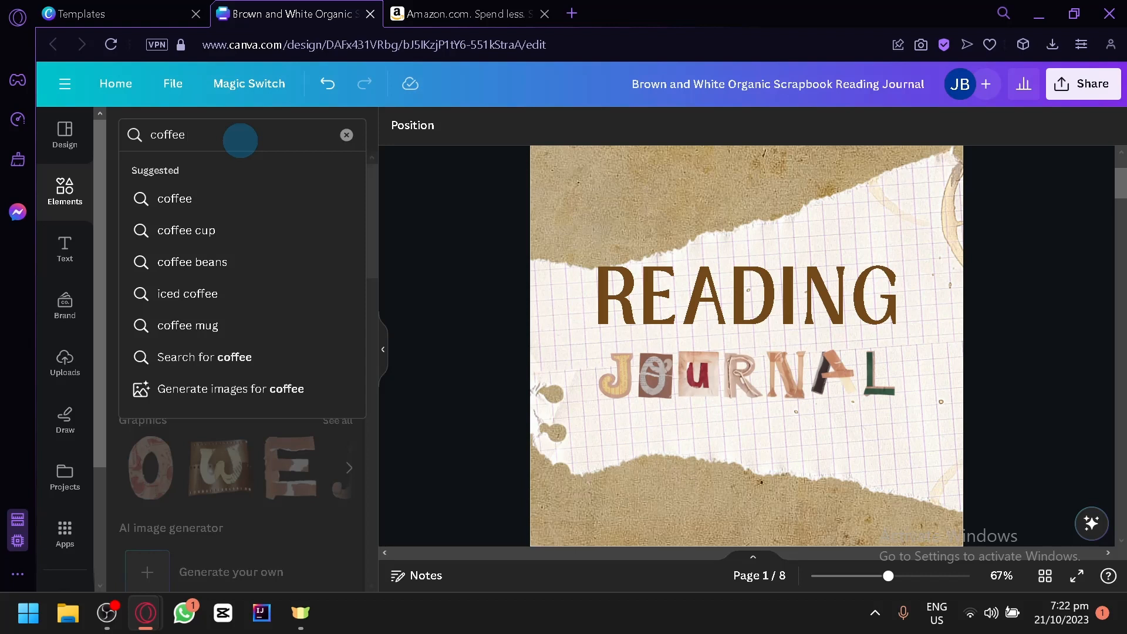
{"action": "type", "text": " colored book"}
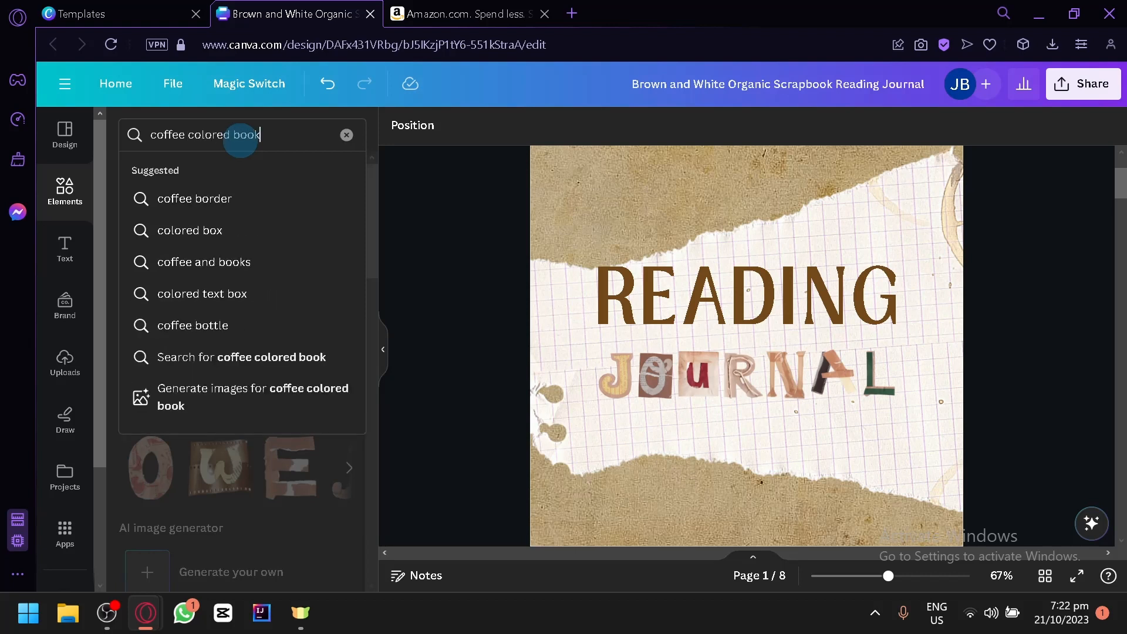
{"action": "key", "text": "Return"}
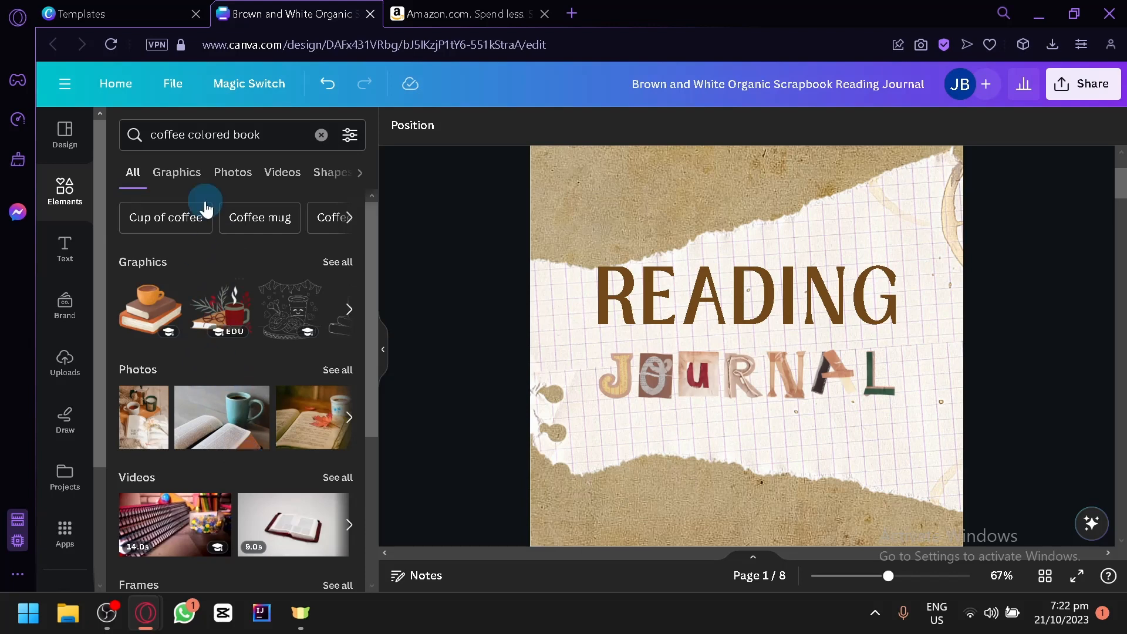
{"action": "left_click", "coordinate": [193, 185]}
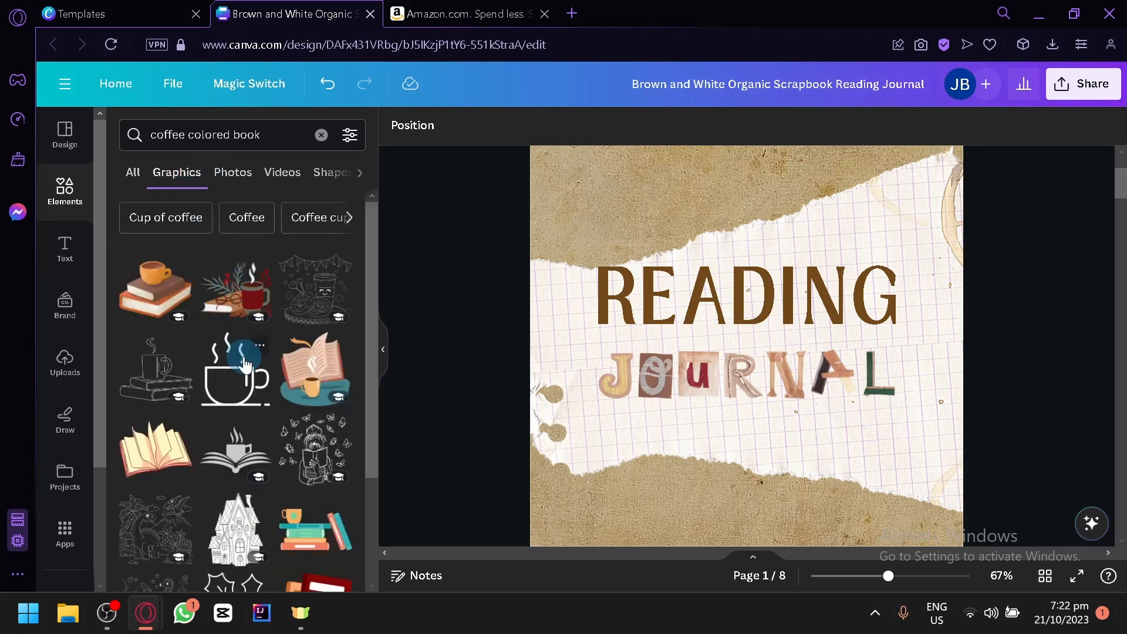
{"action": "scroll", "coordinate": [238, 371], "scroll_direction": "down", "scroll_amount": 2}
{"action": "scroll", "coordinate": [296, 381], "scroll_direction": "down", "scroll_amount": 2}
{"action": "scroll", "coordinate": [295, 381], "scroll_direction": "down", "scroll_amount": 5}
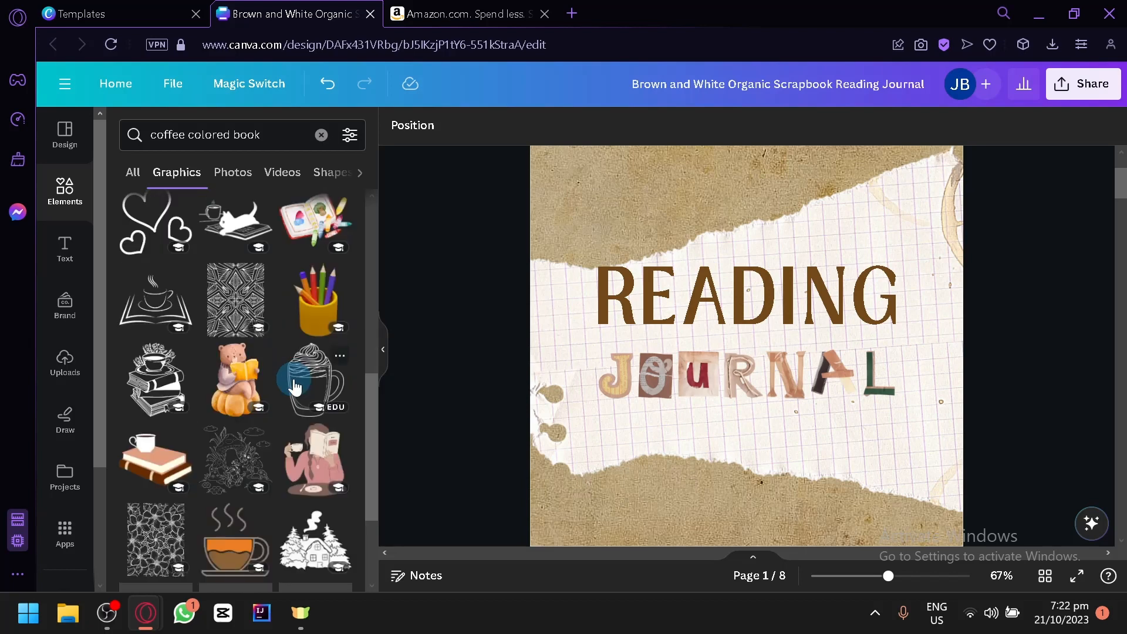
{"action": "scroll", "coordinate": [295, 381], "scroll_direction": "down", "scroll_amount": 2}
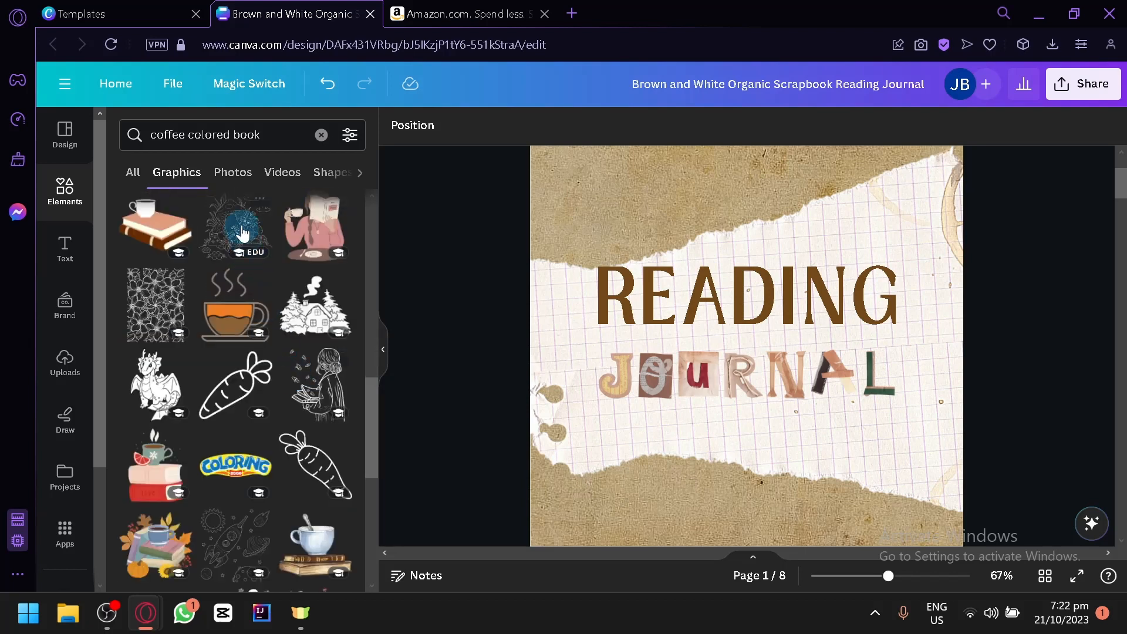
{"action": "left_click_drag", "start_coordinate": [238, 227], "coordinate": [604, 465]}
{"action": "scroll", "coordinate": [705, 464], "scroll_direction": "down", "scroll_amount": 2}
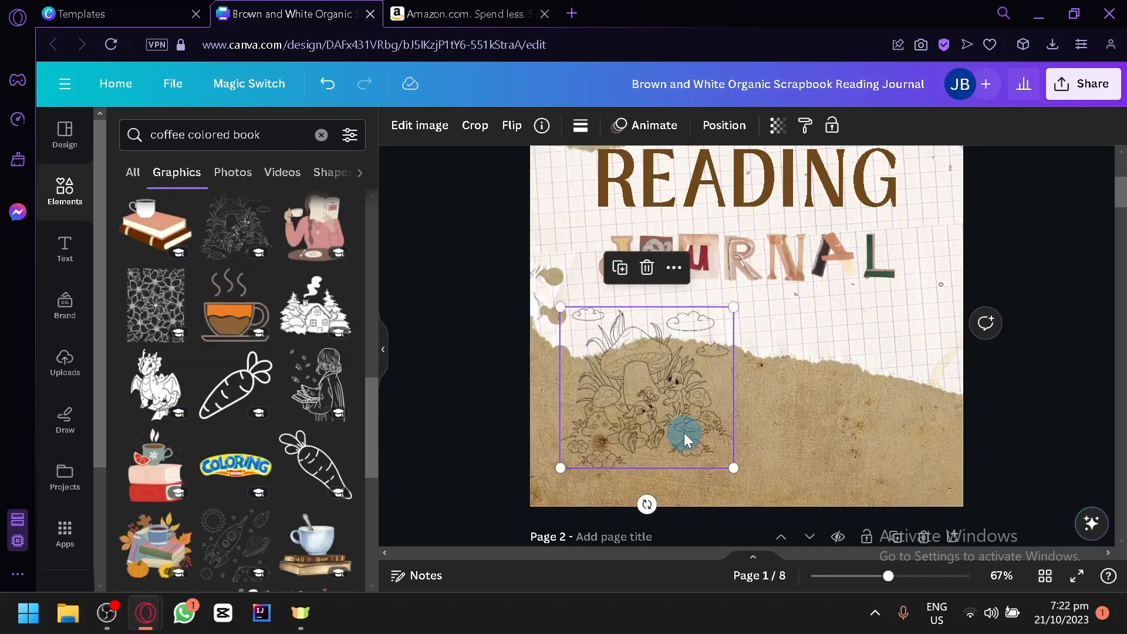
{"action": "key", "text": "Delete"}
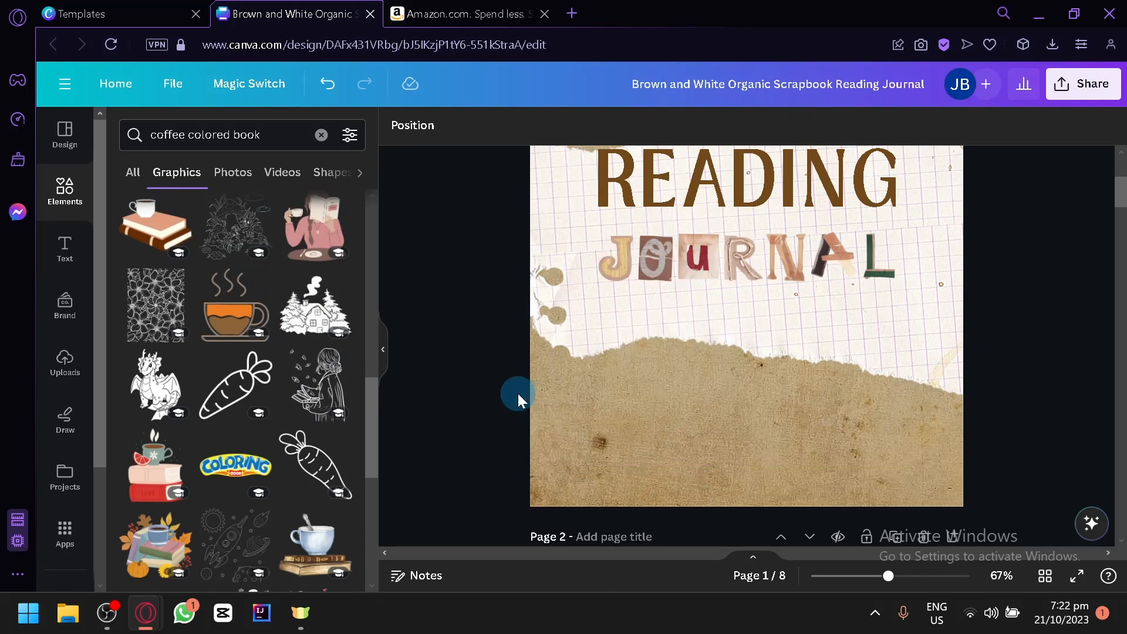
Step: Add the line-art bouquet of flowers and leaves to the cover's lower-left corner, tilted and running off the page edge
{"action": "scroll", "coordinate": [265, 426], "scroll_direction": "down", "scroll_amount": 6}
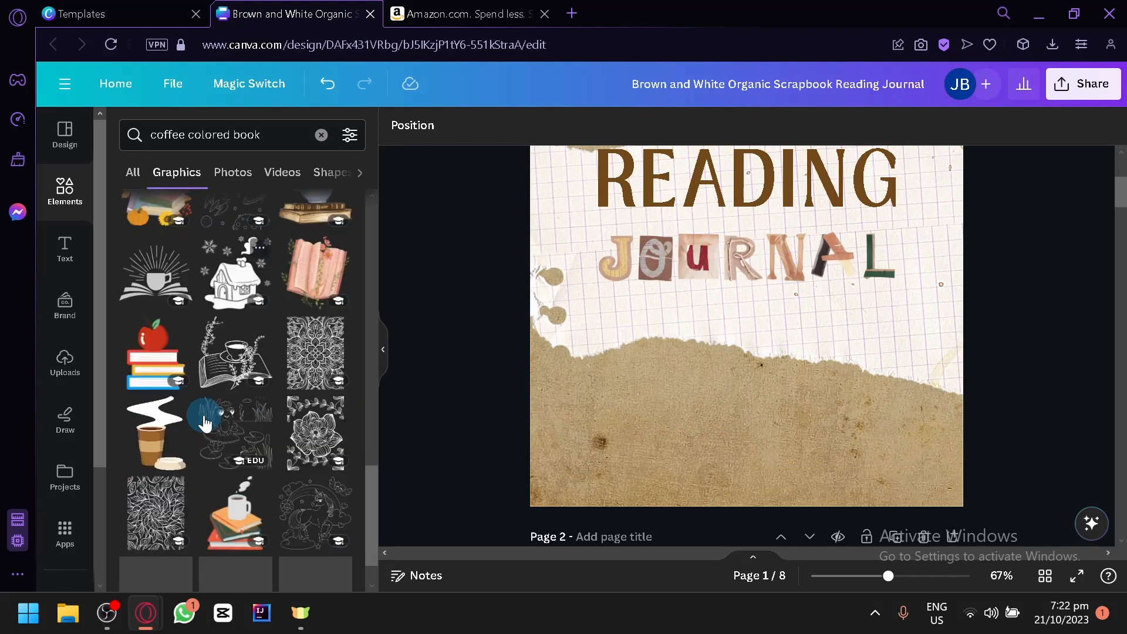
{"action": "scroll", "coordinate": [258, 359], "scroll_direction": "down", "scroll_amount": 2}
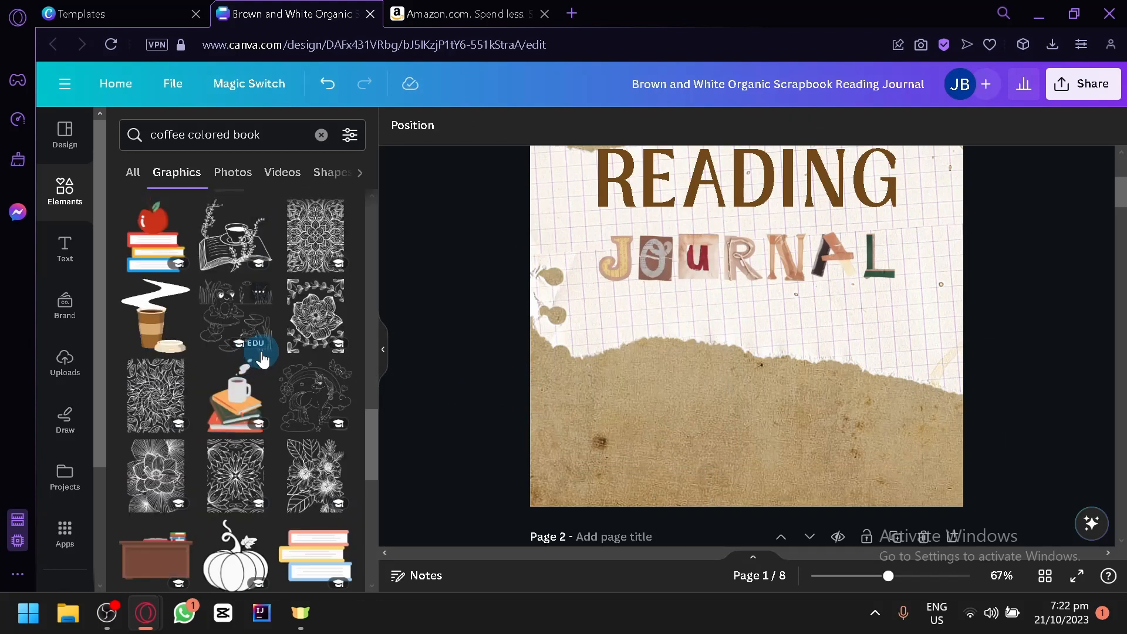
{"action": "scroll", "coordinate": [275, 365], "scroll_direction": "down", "scroll_amount": 2}
{"action": "left_click_drag", "start_coordinate": [298, 377], "coordinate": [653, 394]}
{"action": "left_click_drag", "start_coordinate": [763, 452], "coordinate": [635, 479]}
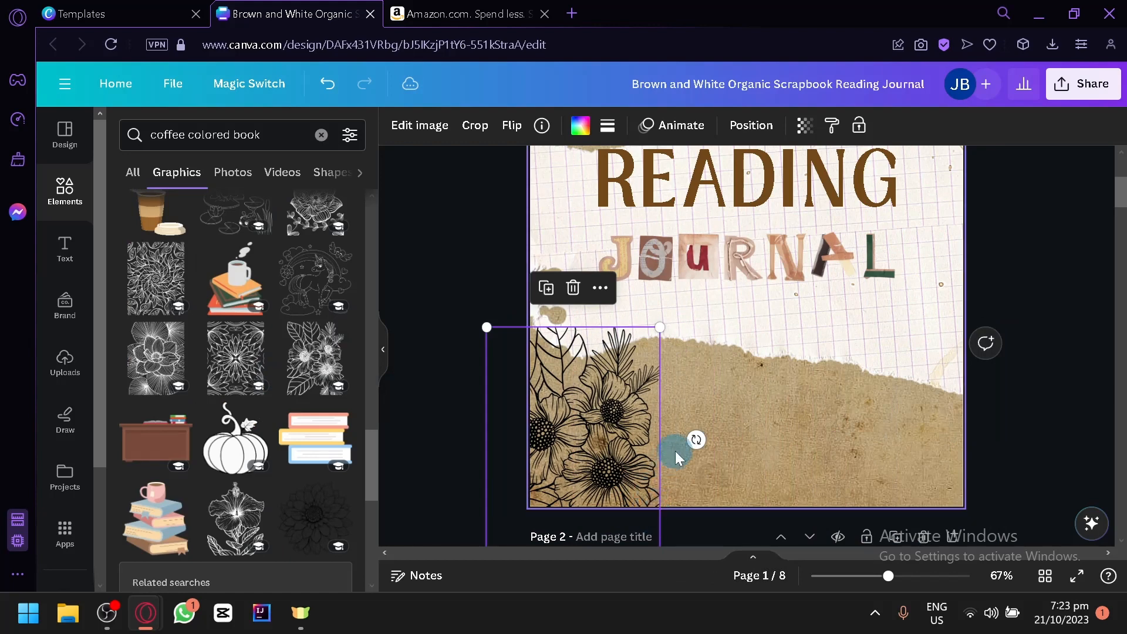
{"action": "left_click_drag", "start_coordinate": [697, 437], "coordinate": [621, 354]}
{"action": "left_click_drag", "start_coordinate": [586, 402], "coordinate": [585, 445]}
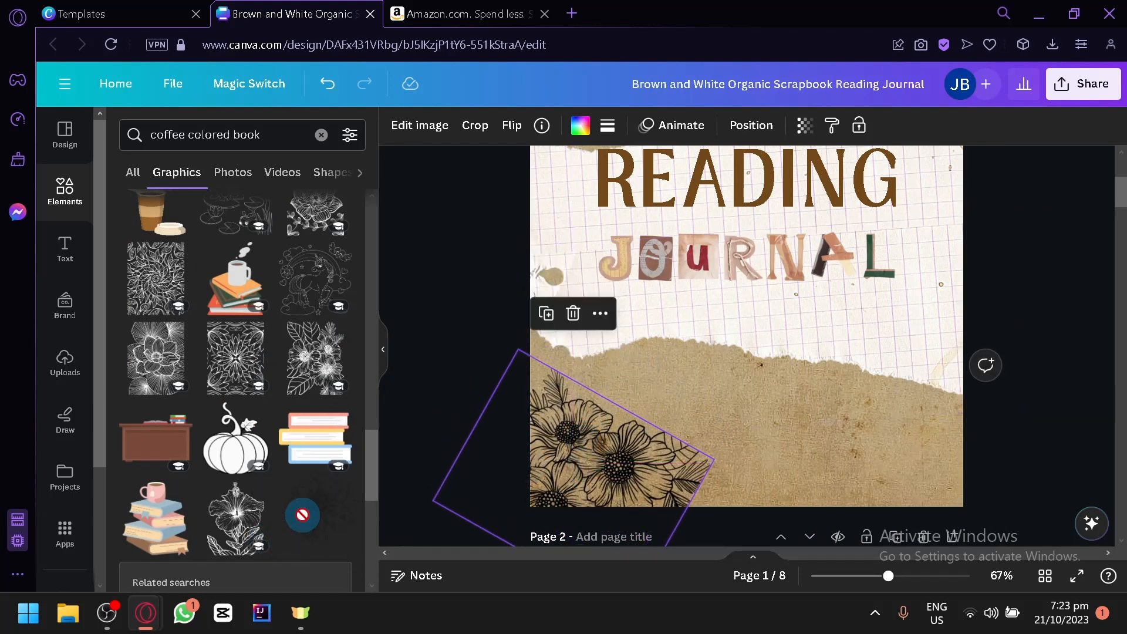
Step: Add the line-art hibiscus at the cover's bottom centre and the line-art dahlia in its lower-right corner, completing the floral row
{"action": "left_click_drag", "start_coordinate": [244, 525], "coordinate": [752, 456]}
{"action": "left_click_drag", "start_coordinate": [317, 533], "coordinate": [866, 367]}
{"action": "left_click_drag", "start_coordinate": [1034, 276], "coordinate": [856, 410]}
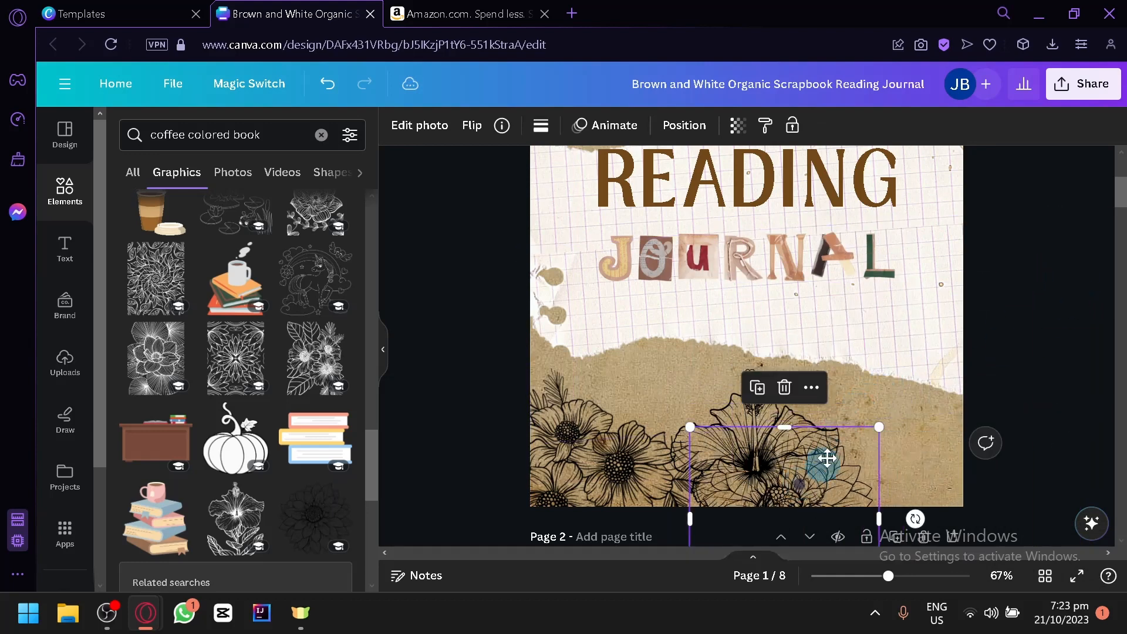
{"action": "left_click_drag", "start_coordinate": [827, 458], "coordinate": [934, 422]}
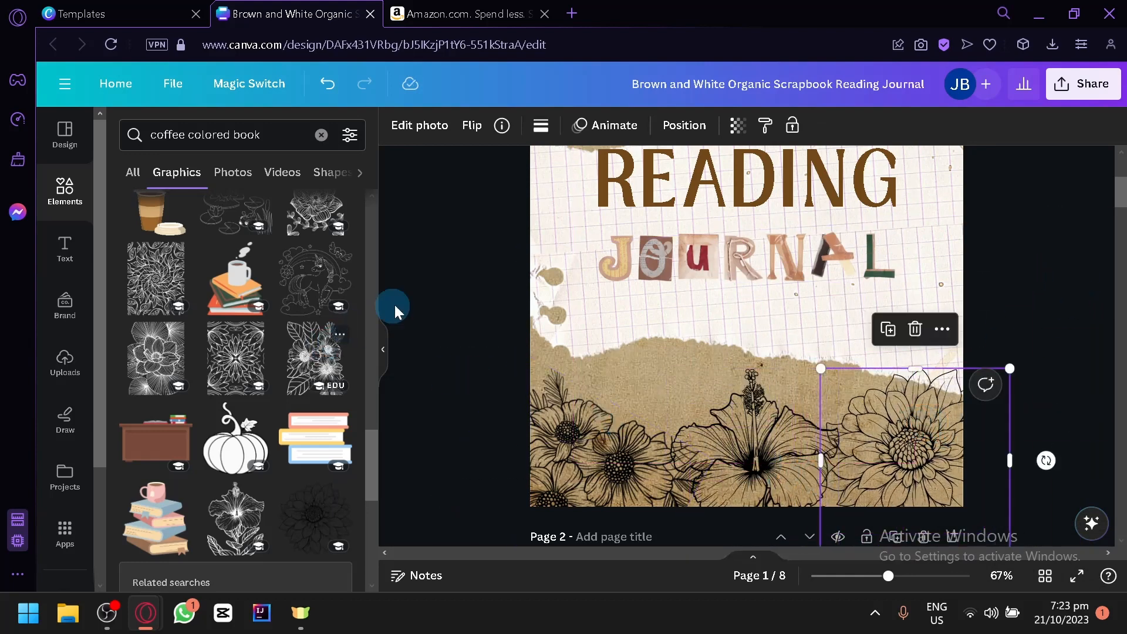
{"action": "left_click", "coordinate": [418, 337]}
Step: Look through the remaining book and coffee graphics for another decoration that suits the cover
{"action": "scroll", "coordinate": [262, 411], "scroll_direction": "down", "scroll_amount": 6}
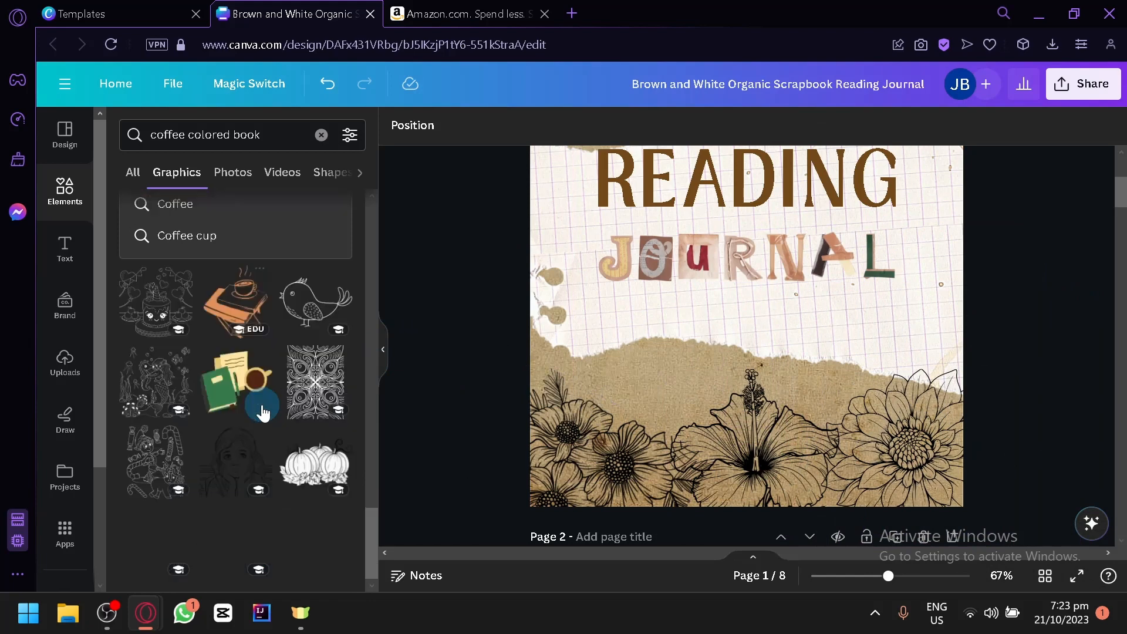
{"action": "scroll", "coordinate": [277, 379], "scroll_direction": "down", "scroll_amount": 2}
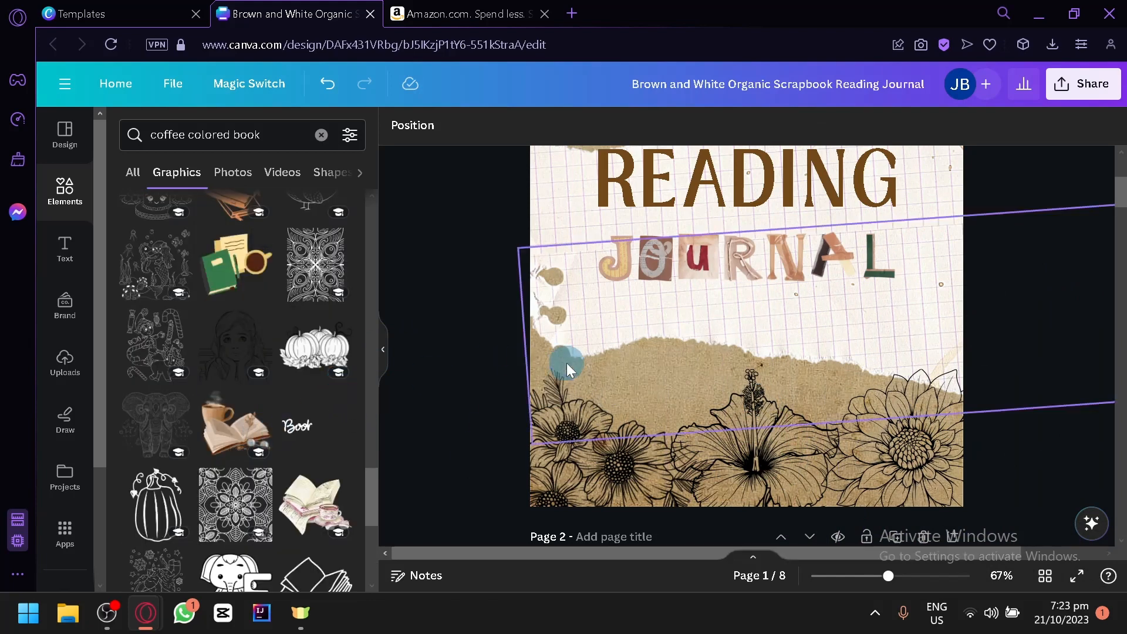
{"action": "scroll", "coordinate": [566, 363], "scroll_direction": "up", "scroll_amount": 5}
{"action": "scroll", "coordinate": [486, 342], "scroll_direction": "down", "scroll_amount": 4}
{"action": "scroll", "coordinate": [218, 452], "scroll_direction": "down", "scroll_amount": 2}
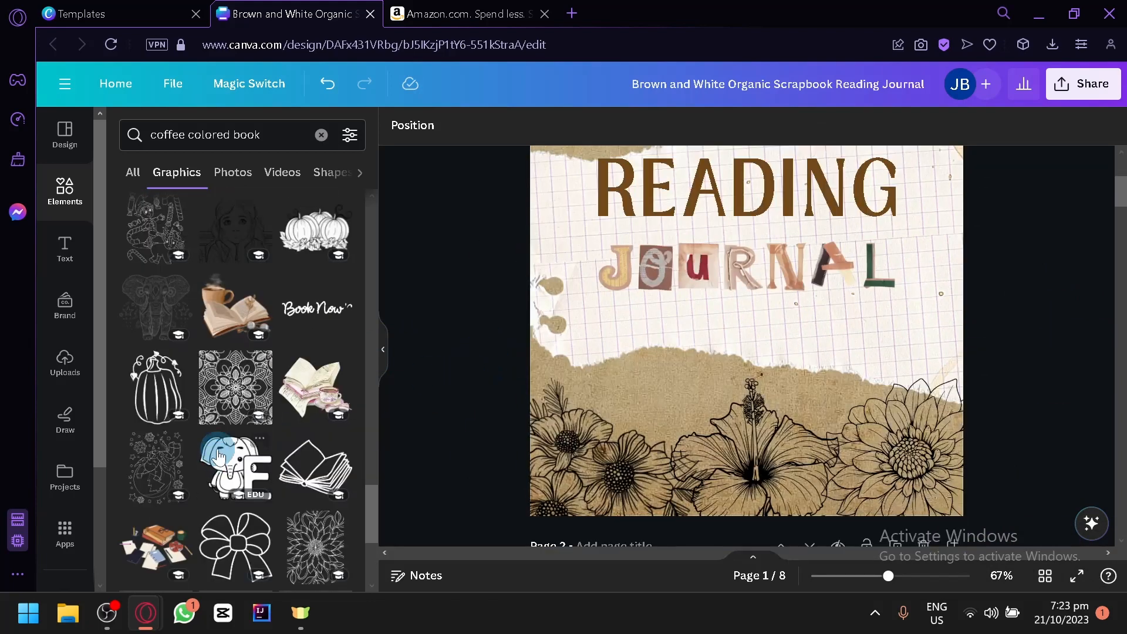
{"action": "scroll", "coordinate": [218, 457], "scroll_direction": "down", "scroll_amount": 2}
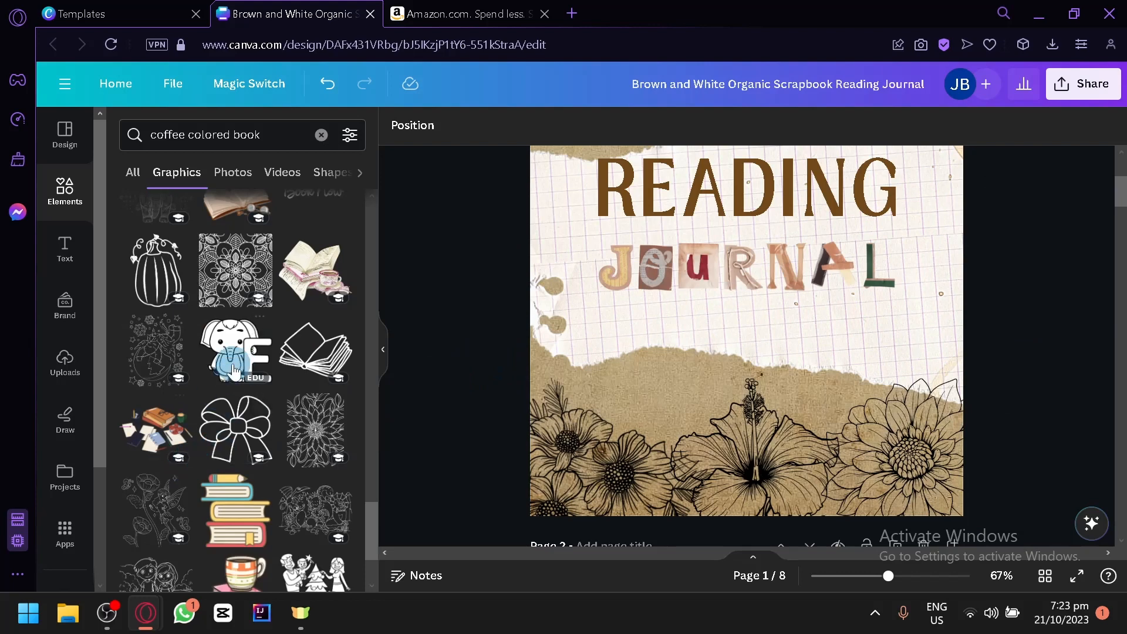
Step: Search the graphics for "pencil" and place the line drawing of a writing hand in the cover's upper-right corner
{"action": "left_click", "coordinate": [321, 134]}
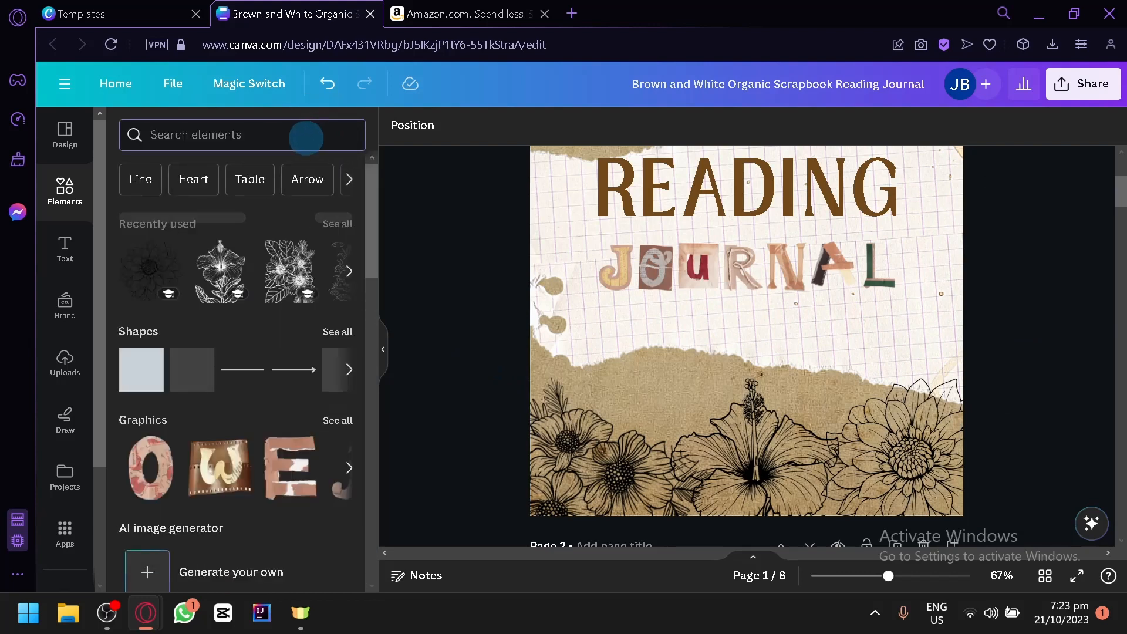
{"action": "scroll", "coordinate": [568, 338], "scroll_direction": "up", "scroll_amount": 4}
{"action": "scroll", "coordinate": [568, 338], "scroll_direction": "down", "scroll_amount": 2}
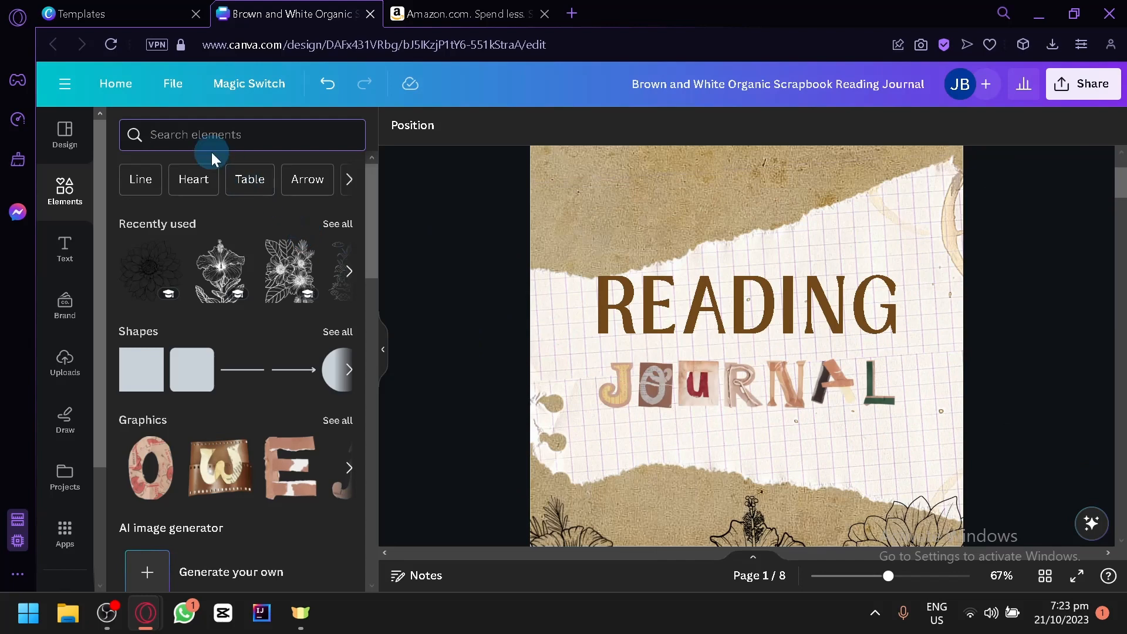
{"action": "type", "text": "pencil"}
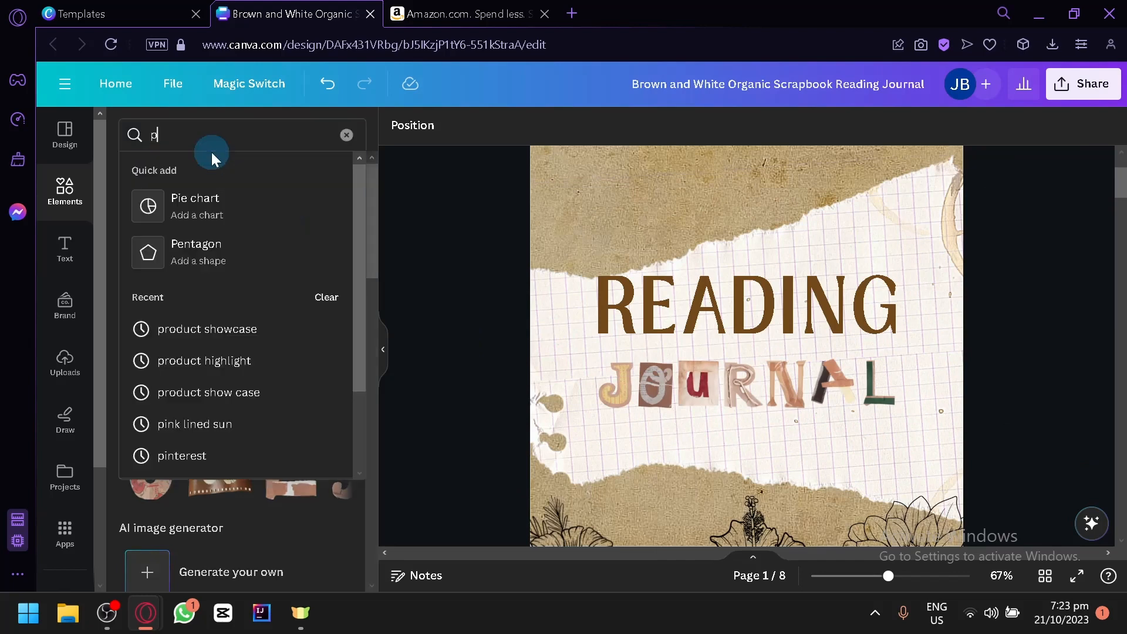
{"action": "key", "text": "Return"}
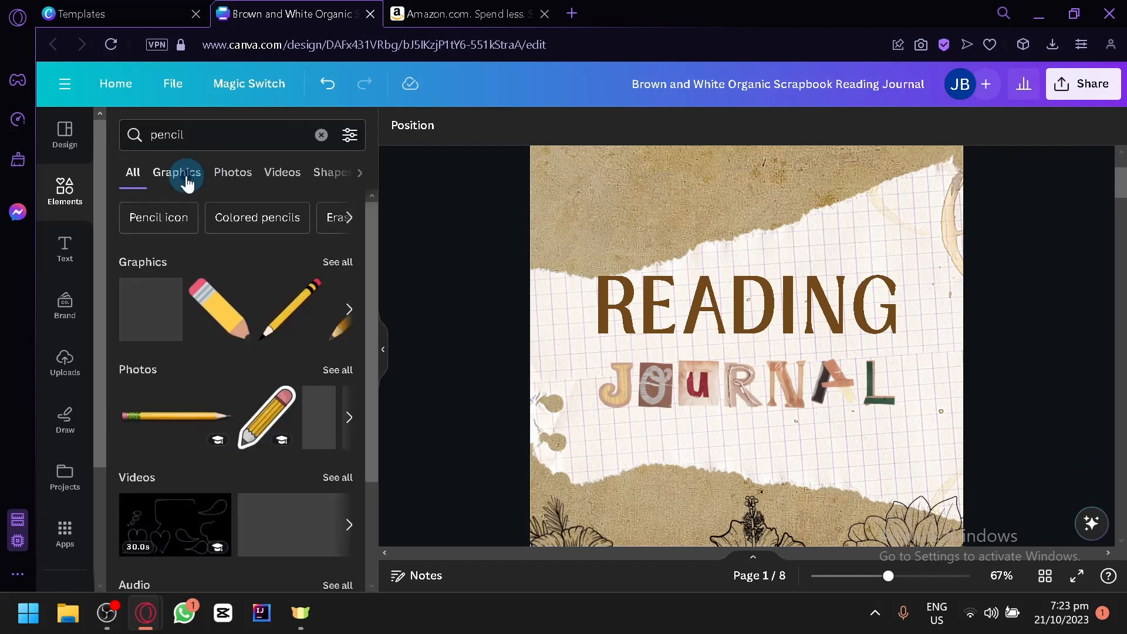
{"action": "left_click", "coordinate": [182, 175]}
{"action": "scroll", "coordinate": [206, 425], "scroll_direction": "down", "scroll_amount": 2}
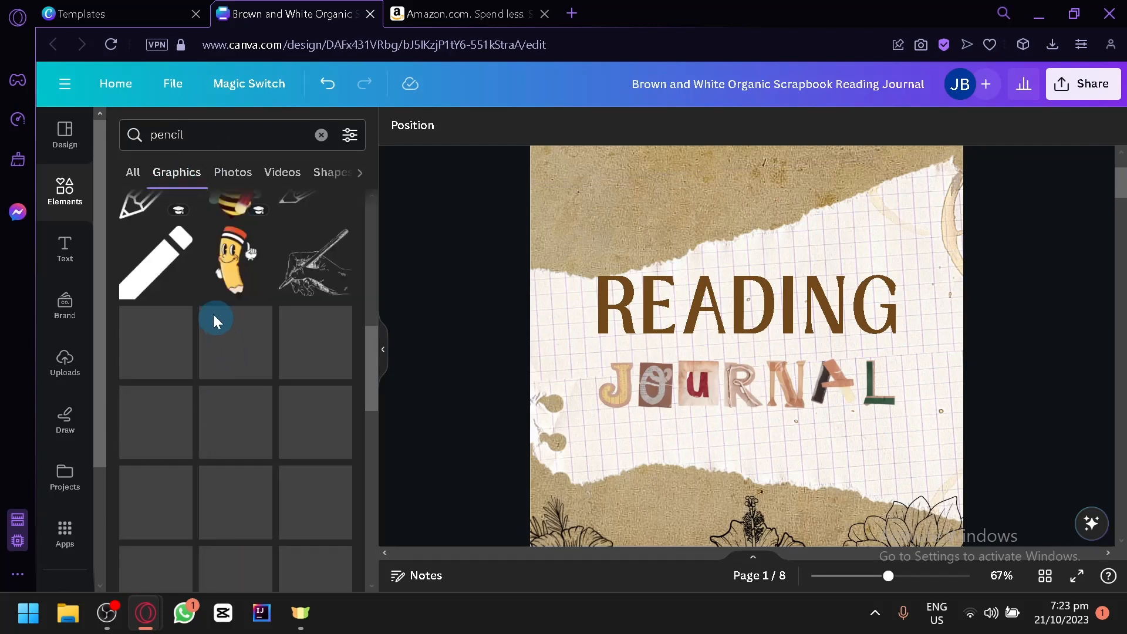
{"action": "mouse_move", "coordinate": [295, 282]}
{"action": "left_mouse_down"}
{"action": "mouse_move", "coordinate": [644, 246]}
{"action": "mouse_move", "coordinate": [755, 151]}
{"action": "mouse_move", "coordinate": [826, 231]}
{"action": "mouse_move", "coordinate": [904, 244]}
{"action": "left_mouse_up"}
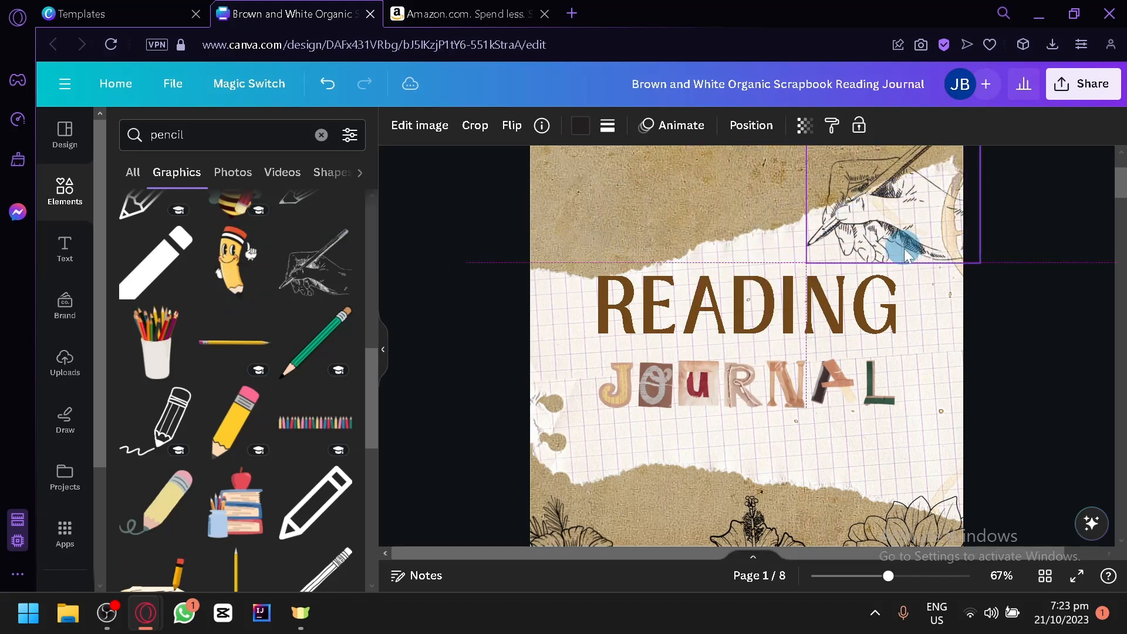
{"action": "left_click", "coordinate": [1020, 390]}
Step: Review the journal's inside pages, from the table of content to the reading tracker, for their layout and decorations
{"action": "scroll", "coordinate": [1021, 390], "scroll_direction": "down", "scroll_amount": 8}
{"action": "scroll", "coordinate": [967, 379], "scroll_direction": "down", "scroll_amount": 5}
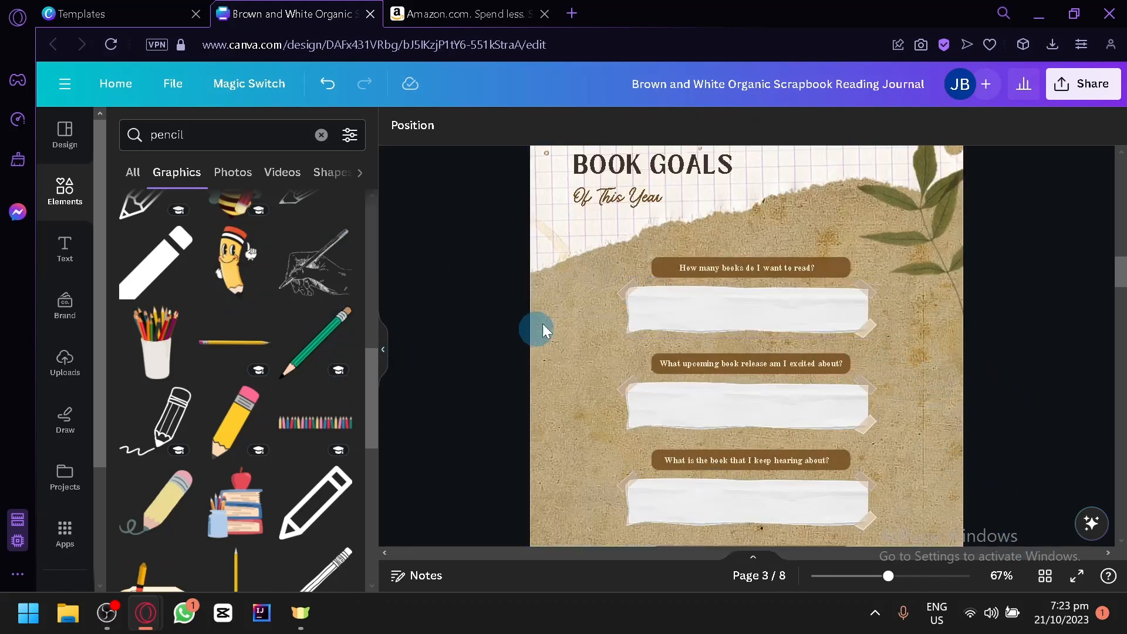
{"action": "scroll", "coordinate": [543, 323], "scroll_direction": "down", "scroll_amount": 5}
{"action": "scroll", "coordinate": [551, 300], "scroll_direction": "down", "scroll_amount": 3}
{"action": "scroll", "coordinate": [551, 299], "scroll_direction": "down", "scroll_amount": 5}
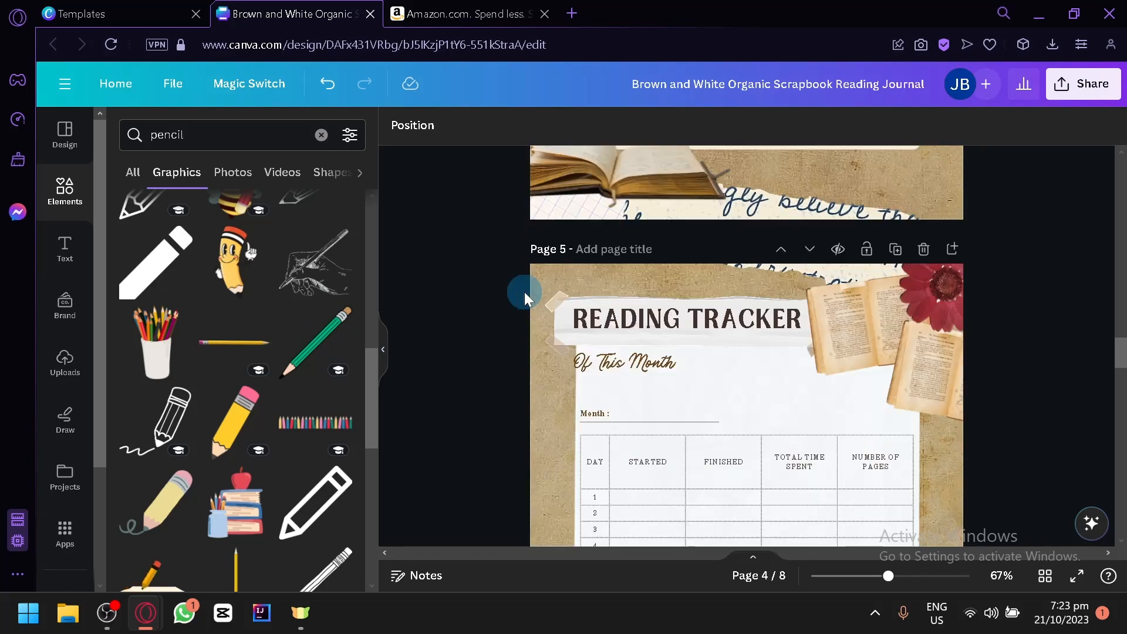
{"action": "scroll", "coordinate": [521, 285], "scroll_direction": "up", "scroll_amount": 5}
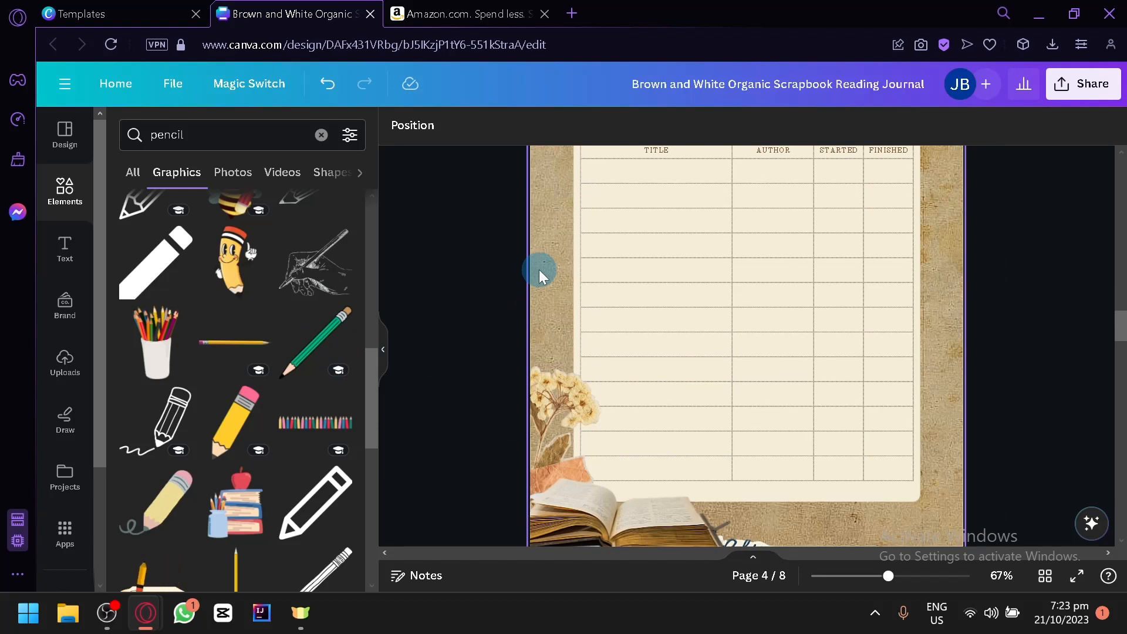
{"action": "scroll", "coordinate": [539, 269], "scroll_direction": "up", "scroll_amount": 3}
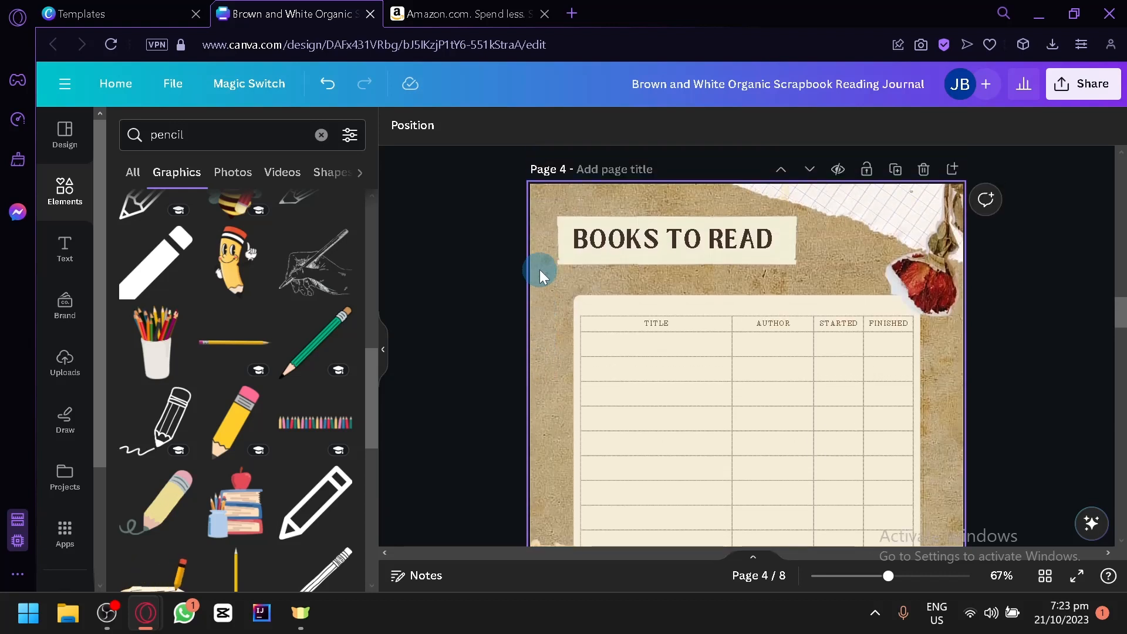
{"action": "scroll", "coordinate": [540, 269], "scroll_direction": "up", "scroll_amount": 20}
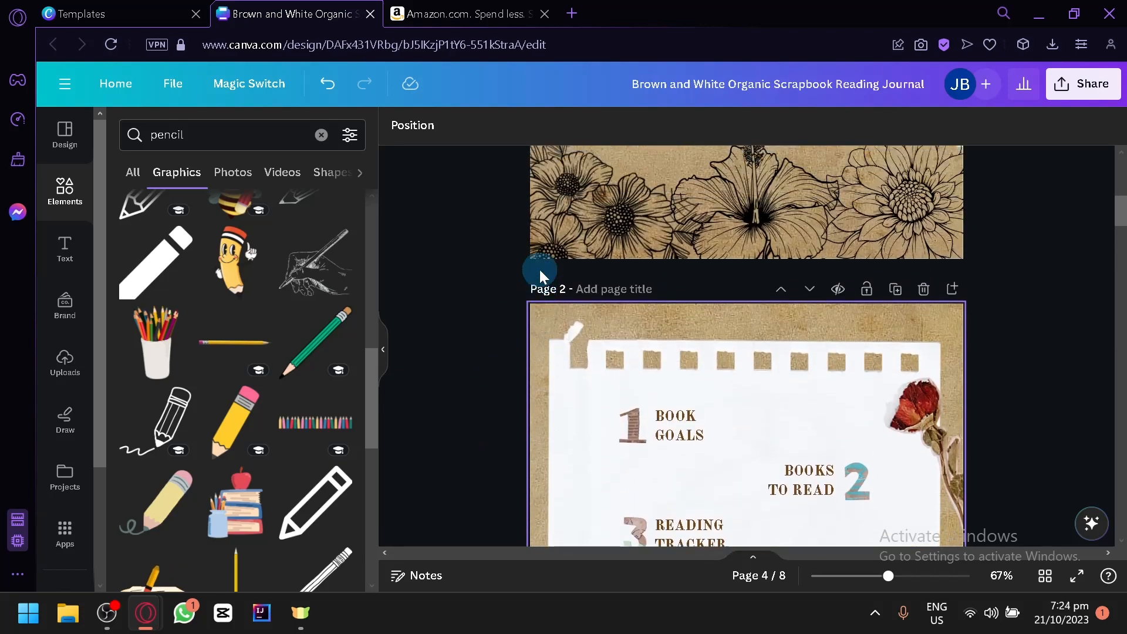
{"action": "scroll", "coordinate": [540, 269], "scroll_direction": "down", "scroll_amount": 7}
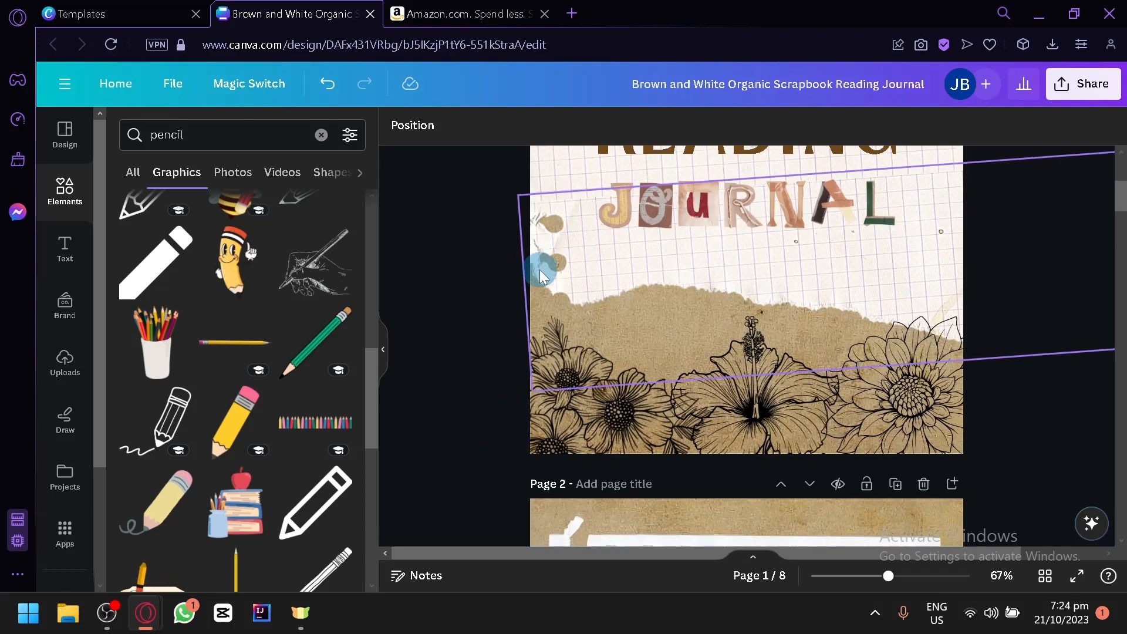
{"action": "scroll", "coordinate": [540, 276], "scroll_direction": "down", "scroll_amount": 4}
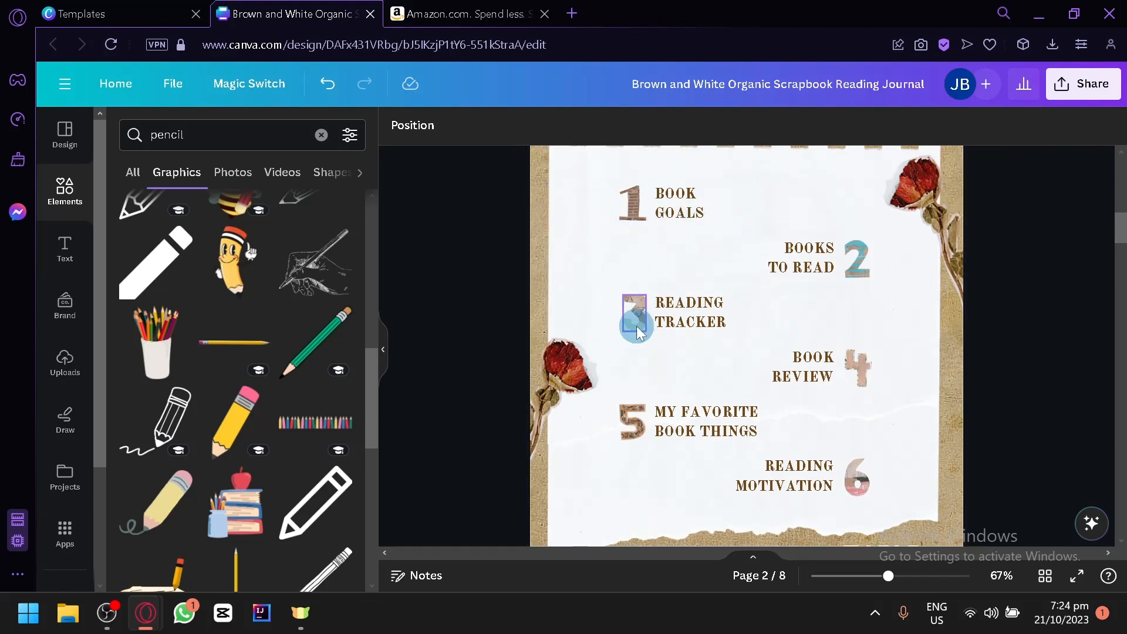
{"action": "scroll", "coordinate": [637, 332], "scroll_direction": "down", "scroll_amount": 3}
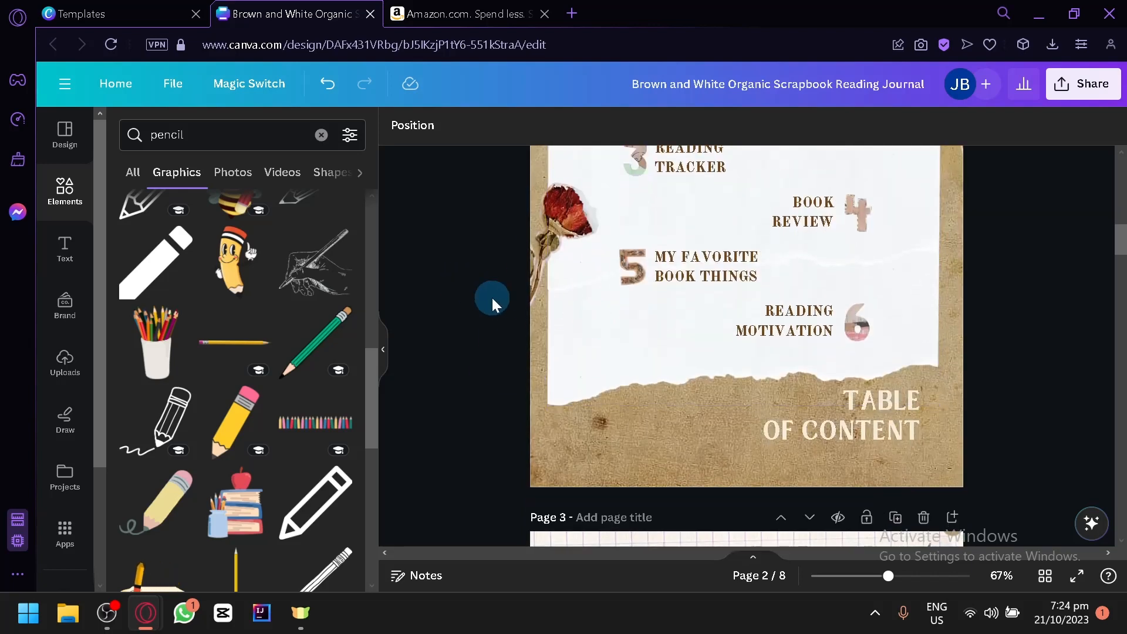
Step: Review the journal's remaining inside pages, from the book goals page to the closing Reading Motivation page
{"action": "scroll", "coordinate": [492, 297], "scroll_direction": "down", "scroll_amount": 3}
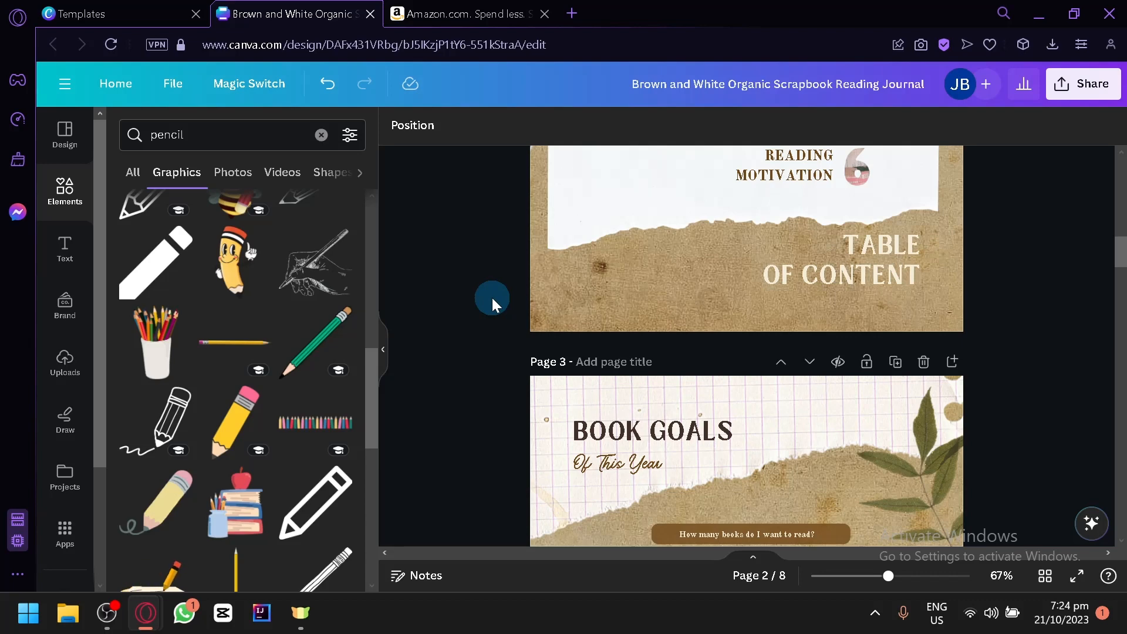
{"action": "scroll", "coordinate": [517, 288], "scroll_direction": "down", "scroll_amount": 10}
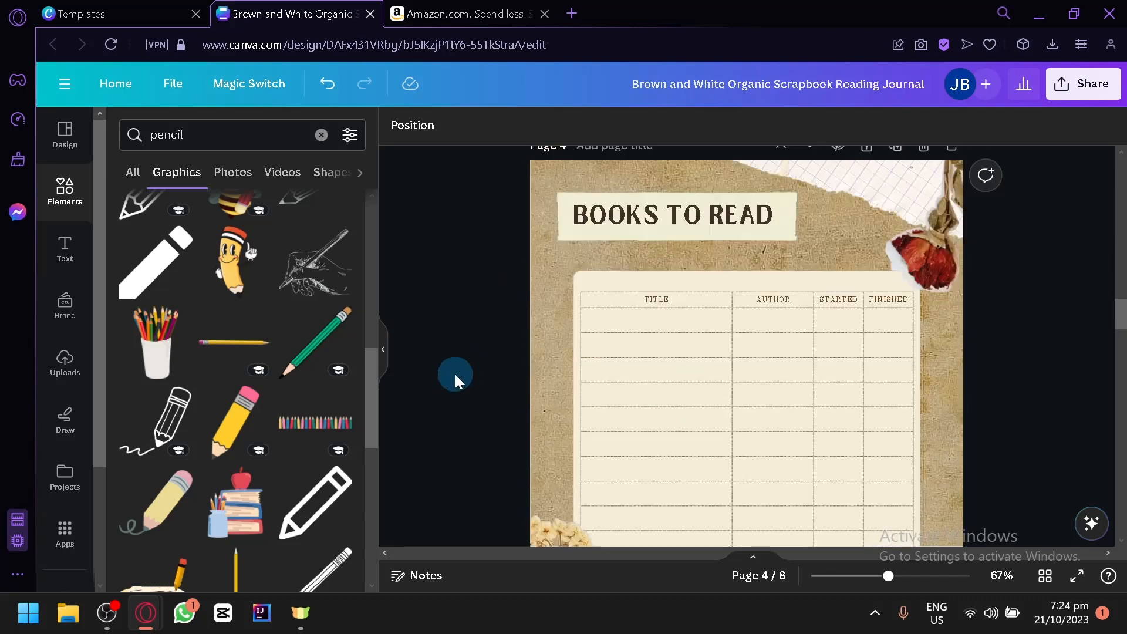
{"action": "scroll", "coordinate": [456, 375], "scroll_direction": "down", "scroll_amount": 15}
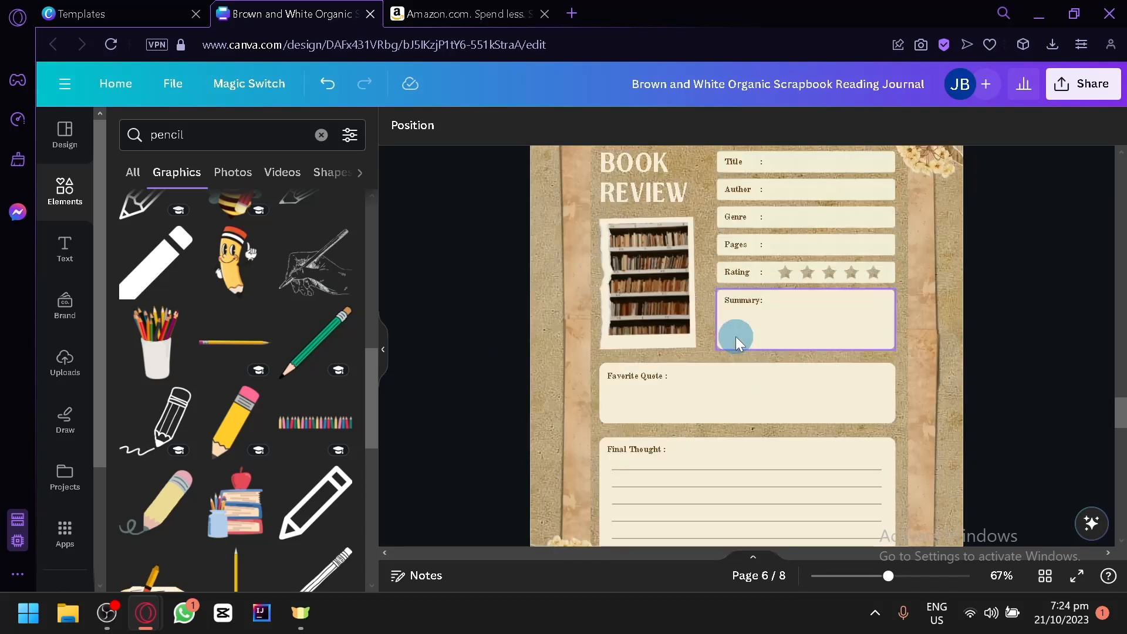
{"action": "scroll", "coordinate": [736, 338], "scroll_direction": "up", "scroll_amount": 15}
{"action": "scroll", "coordinate": [743, 332], "scroll_direction": "down", "scroll_amount": 20}
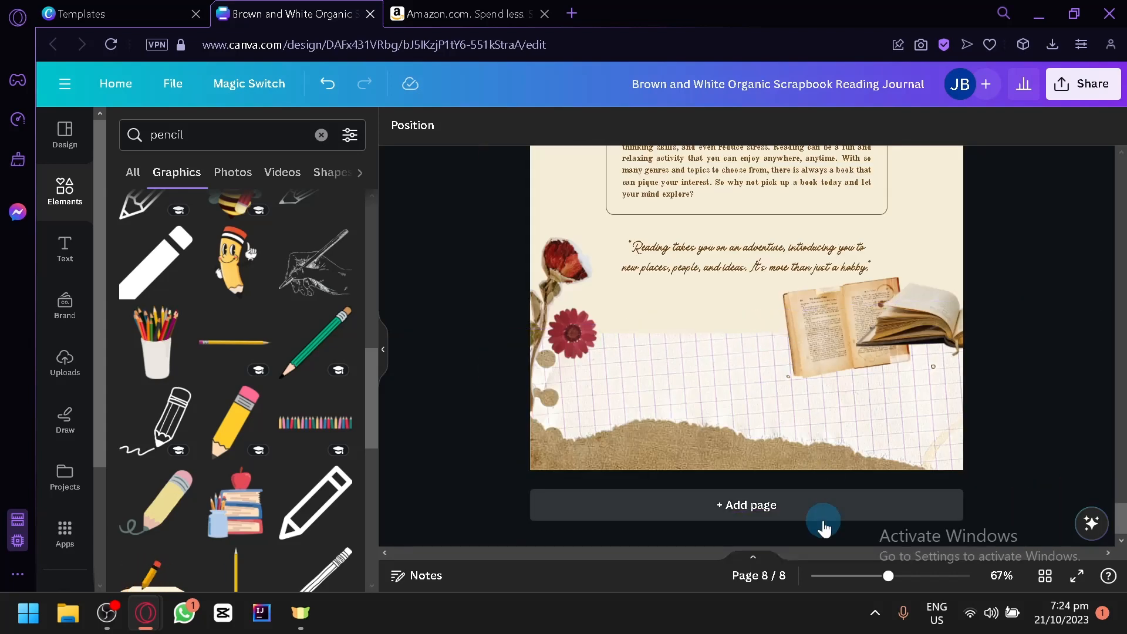
{"action": "left_click", "coordinate": [824, 527]}
{"action": "scroll", "coordinate": [860, 303], "scroll_direction": "up", "scroll_amount": 4}
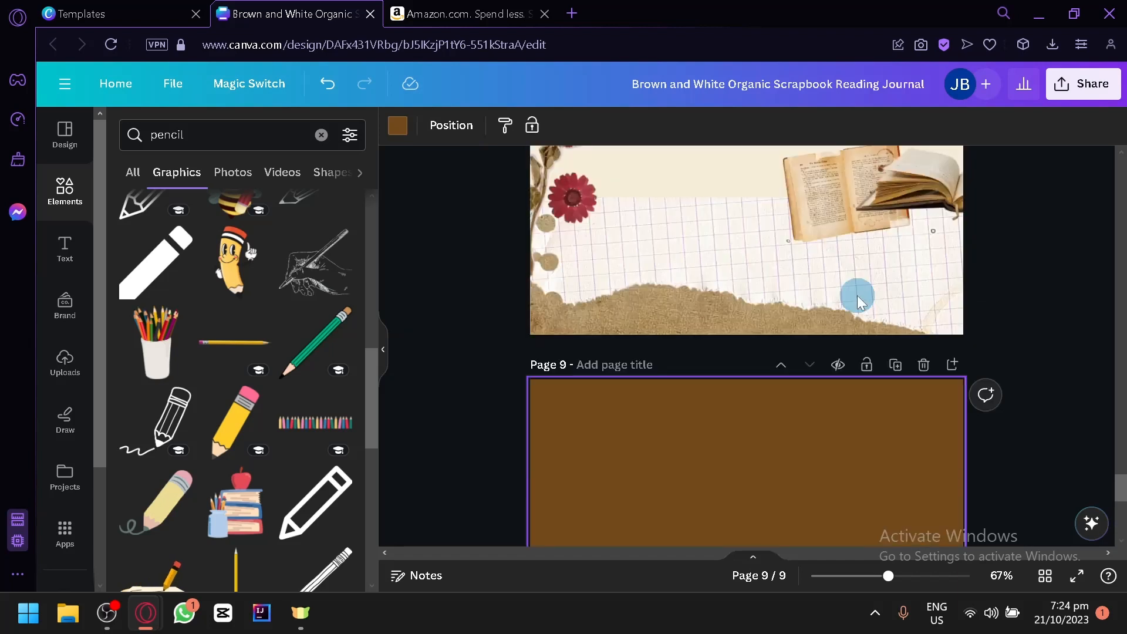
{"action": "scroll", "coordinate": [860, 303], "scroll_direction": "down", "scroll_amount": 2}
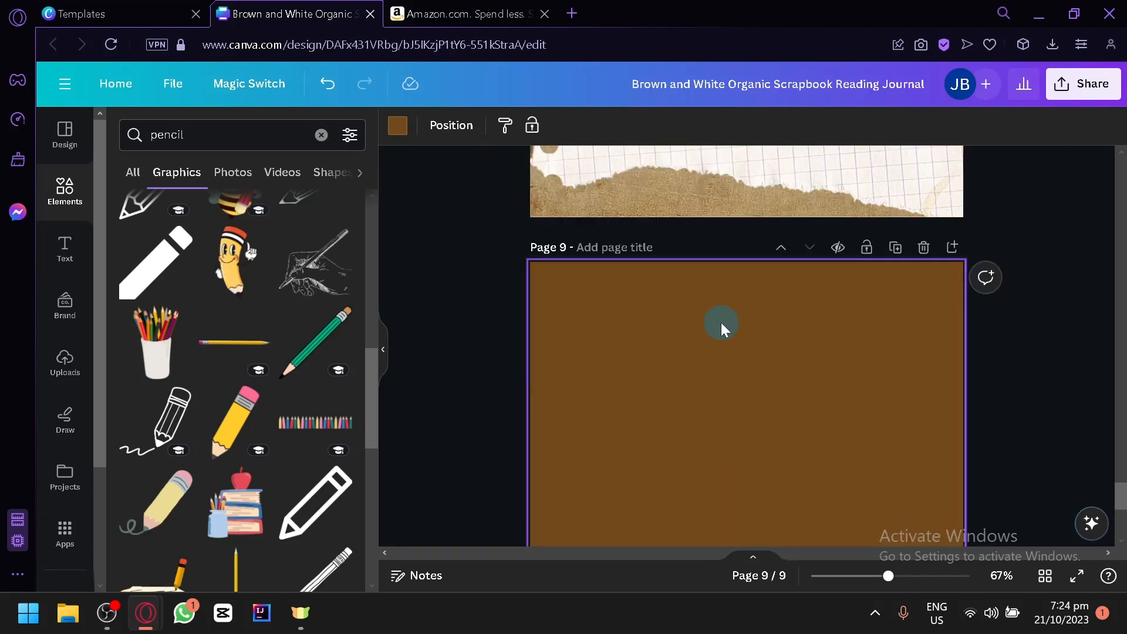
{"action": "scroll", "coordinate": [781, 405], "scroll_direction": "up", "scroll_amount": 2}
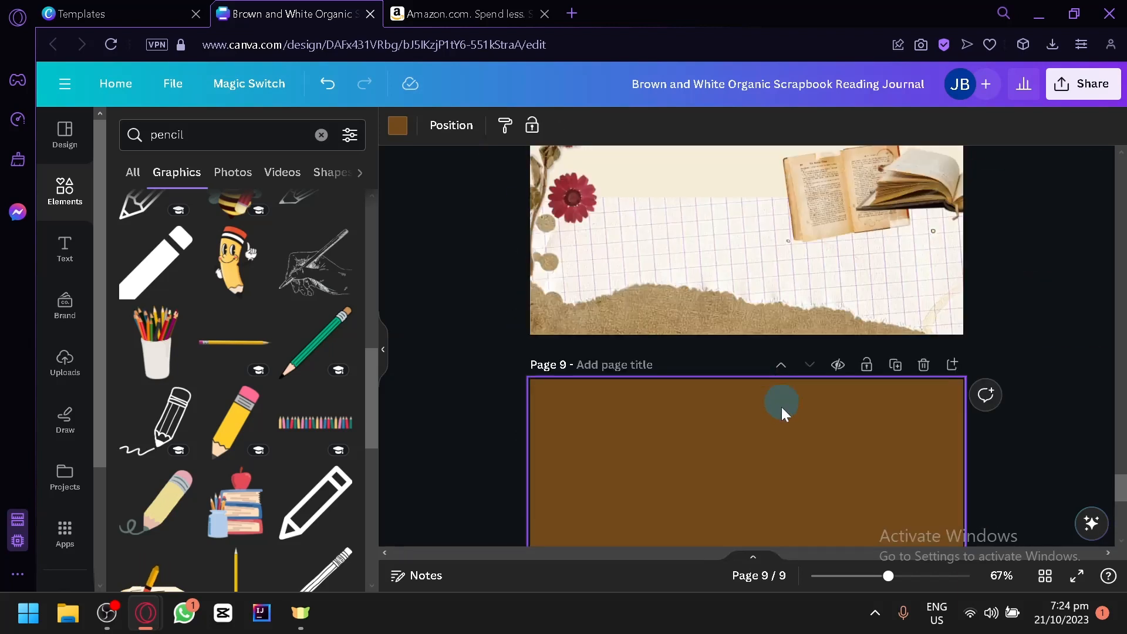
{"action": "scroll", "coordinate": [767, 417], "scroll_direction": "down", "scroll_amount": 8}
{"action": "scroll", "coordinate": [784, 328], "scroll_direction": "up", "scroll_amount": 15}
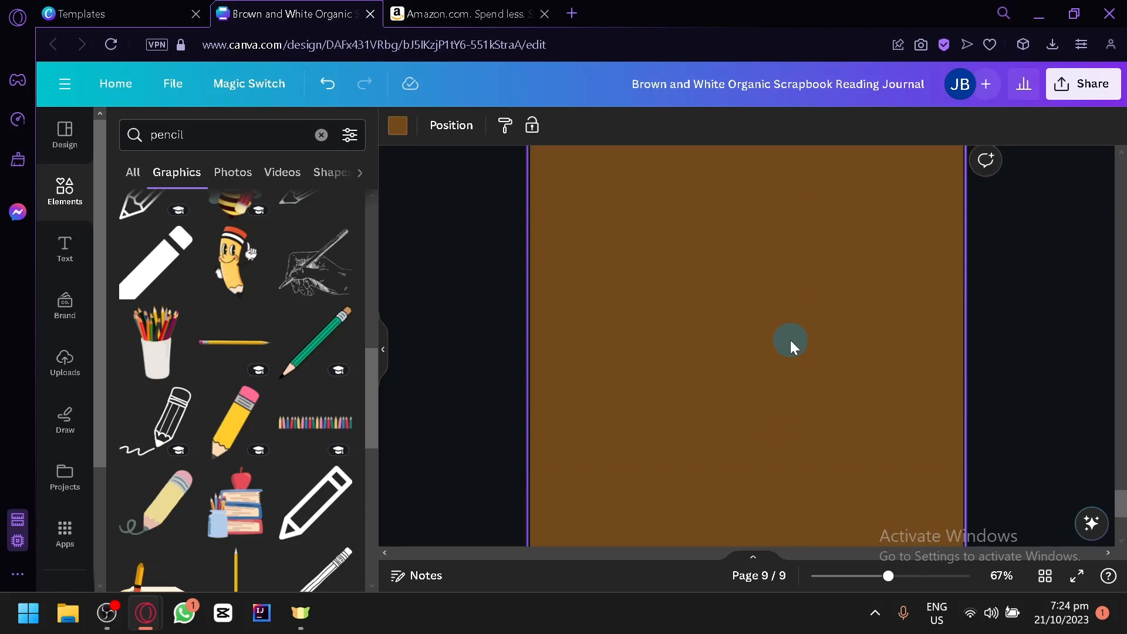
{"action": "scroll", "coordinate": [660, 368], "scroll_direction": "down", "scroll_amount": 5}
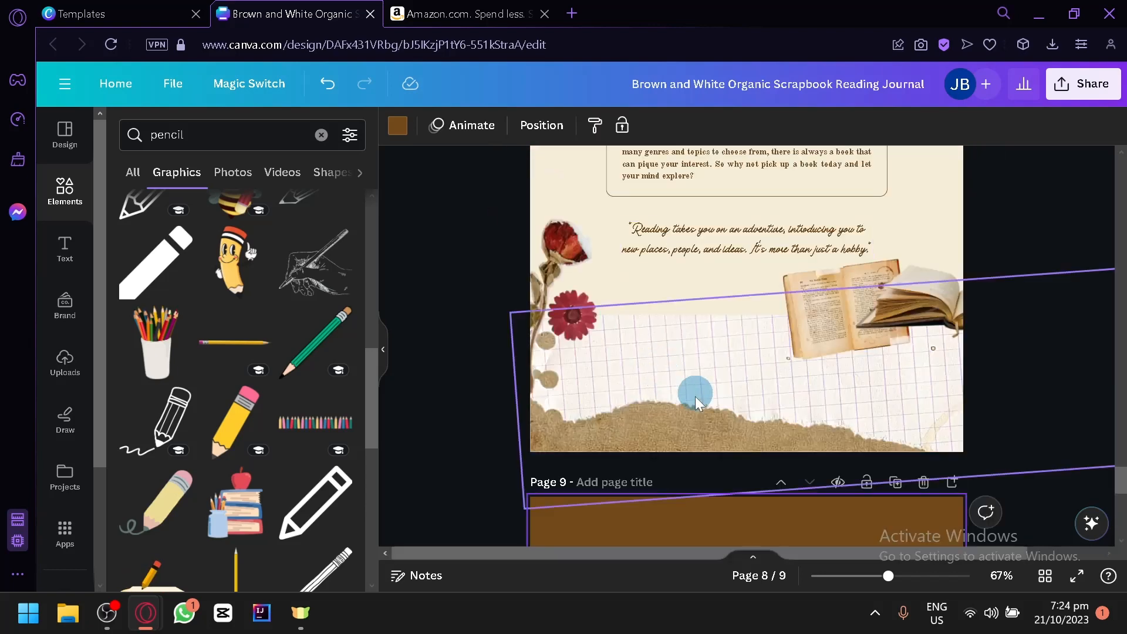
{"action": "scroll", "coordinate": [583, 367], "scroll_direction": "up", "scroll_amount": 12}
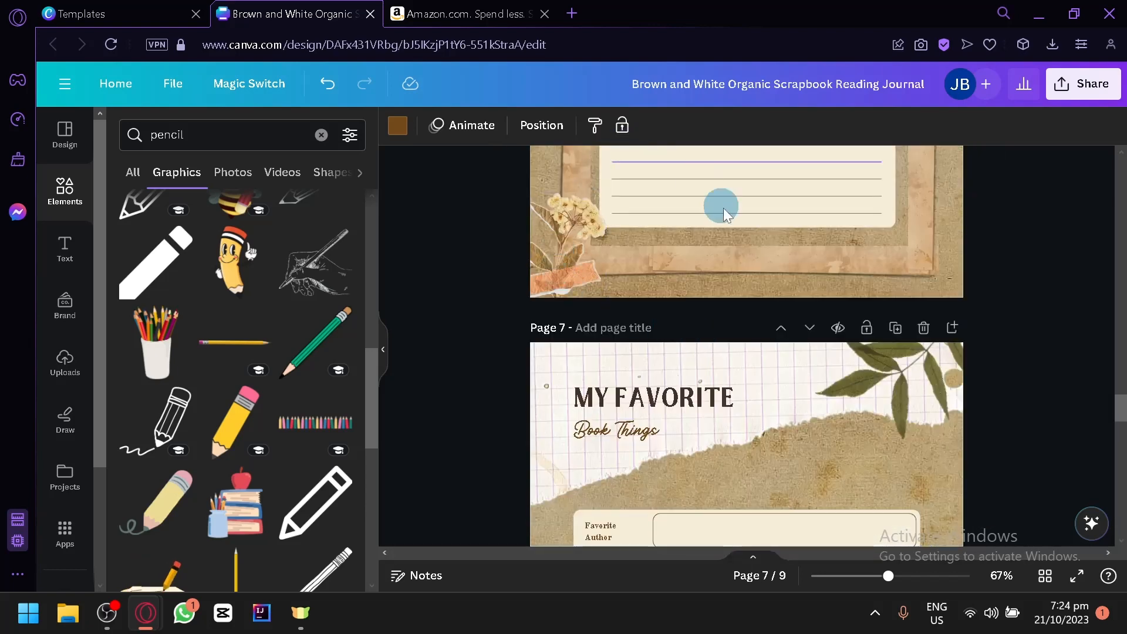
{"action": "scroll", "coordinate": [720, 206], "scroll_direction": "up", "scroll_amount": 8}
{"action": "scroll", "coordinate": [626, 308], "scroll_direction": "down", "scroll_amount": 15}
{"action": "scroll", "coordinate": [722, 325], "scroll_direction": "down", "scroll_amount": 10}
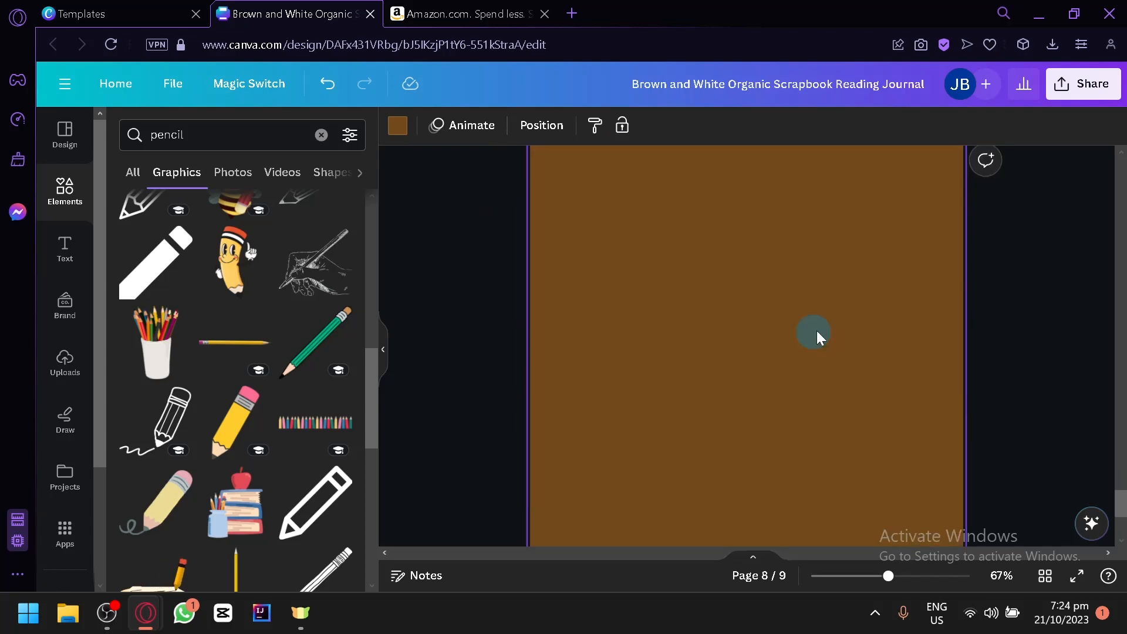
{"action": "scroll", "coordinate": [943, 317], "scroll_direction": "up", "scroll_amount": 10}
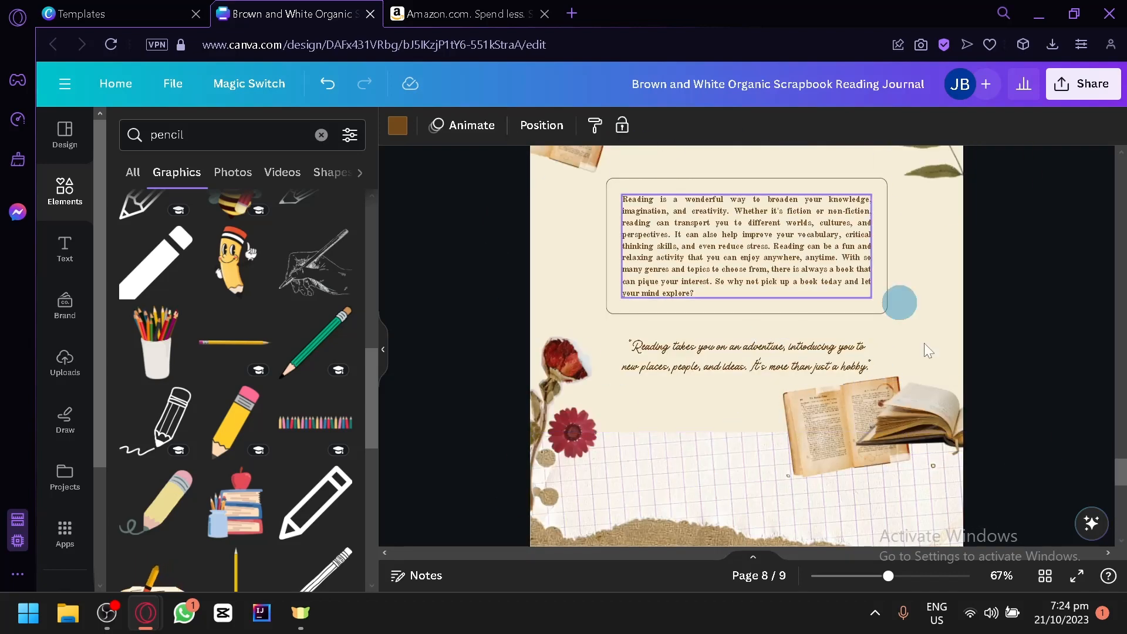
{"action": "scroll", "coordinate": [901, 352], "scroll_direction": "down", "scroll_amount": 5}
{"action": "left_click", "coordinate": [925, 248]}
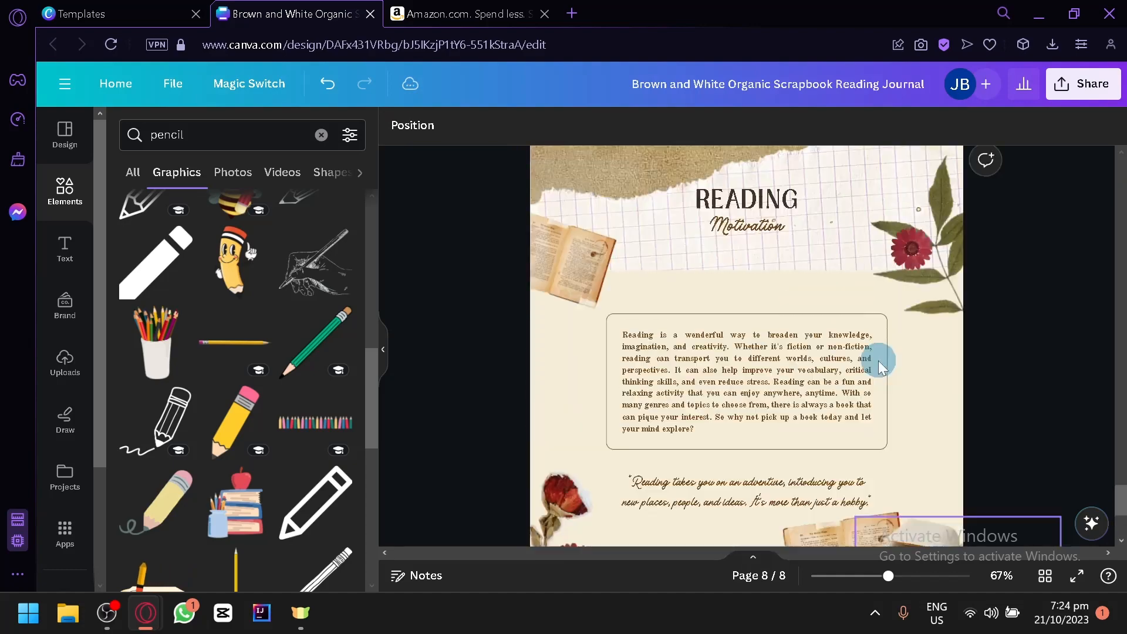
Step: Duplicate the Reading Motivation page, page 8, as a new page at the end of the journal
{"action": "scroll", "coordinate": [893, 344], "scroll_direction": "up", "scroll_amount": 5}
{"action": "scroll", "coordinate": [896, 337], "scroll_direction": "down", "scroll_amount": 4}
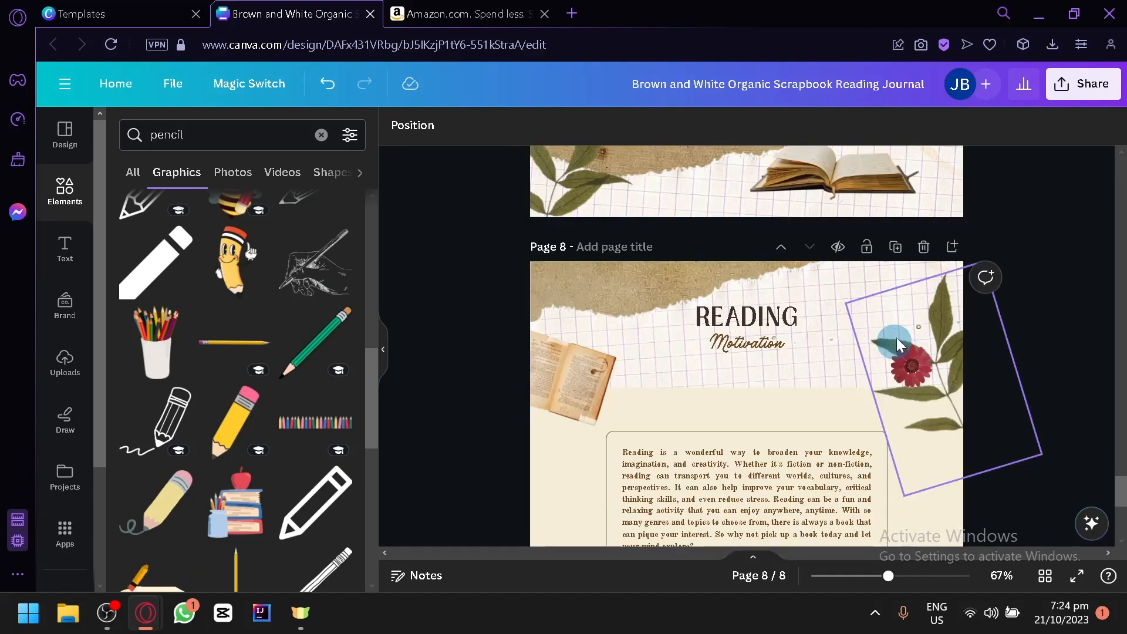
{"action": "left_click", "coordinate": [897, 249]}
{"action": "left_click", "coordinate": [936, 334]}
{"action": "scroll", "coordinate": [687, 300], "scroll_direction": "up", "scroll_amount": 2}
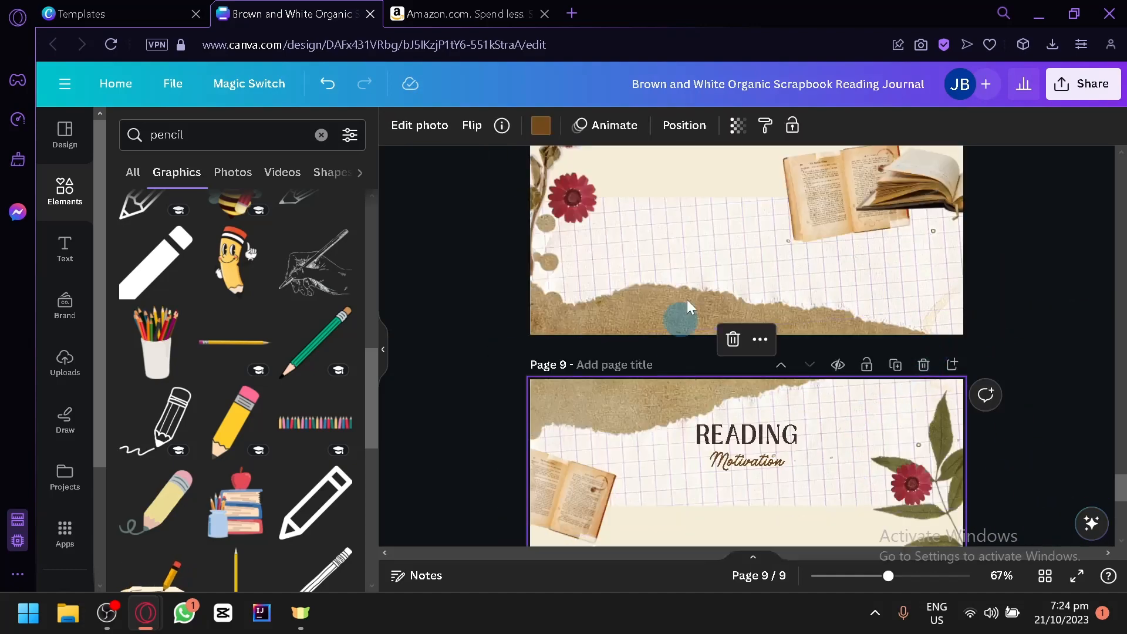
{"action": "scroll", "coordinate": [876, 347], "scroll_direction": "down", "scroll_amount": 4}
Step: Delete the open book picture beside the heading and the flower with leaves opposite it on page 9
{"action": "left_click", "coordinate": [571, 212]}
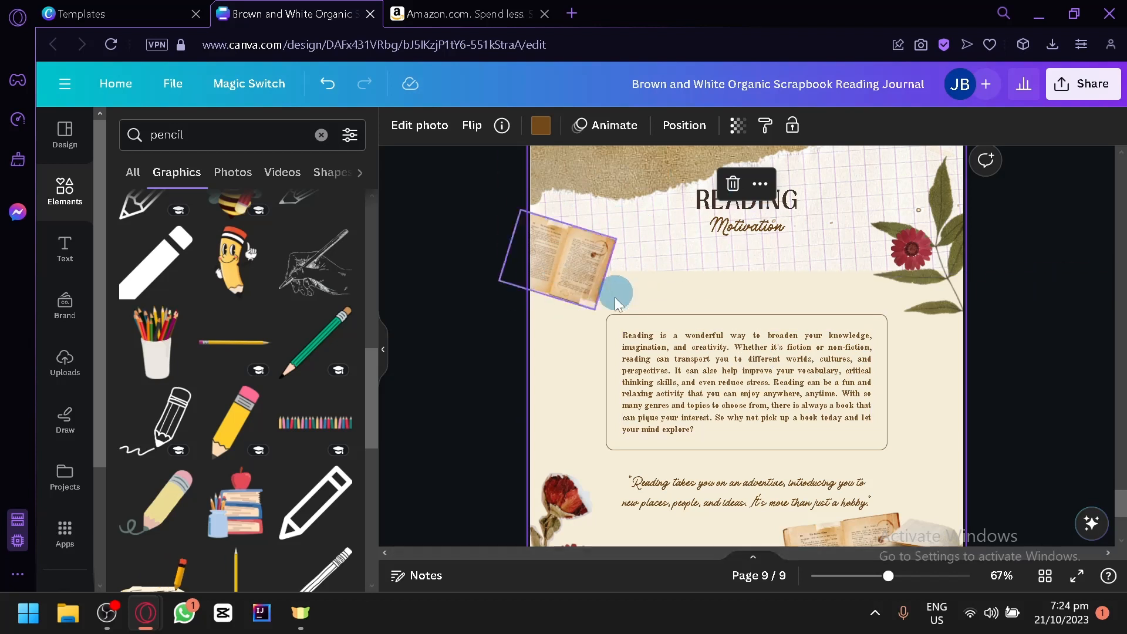
{"action": "left_click", "coordinate": [588, 301]}
{"action": "key", "text": "Delete"}
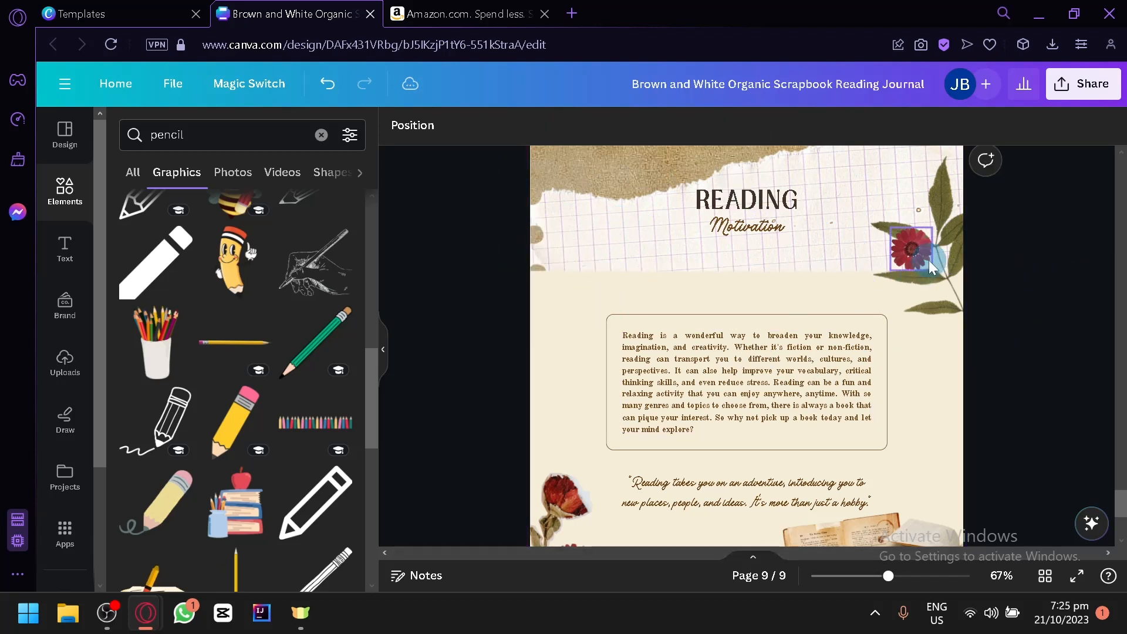
{"action": "left_click", "coordinate": [946, 265]}
{"action": "key", "text": "Delete"}
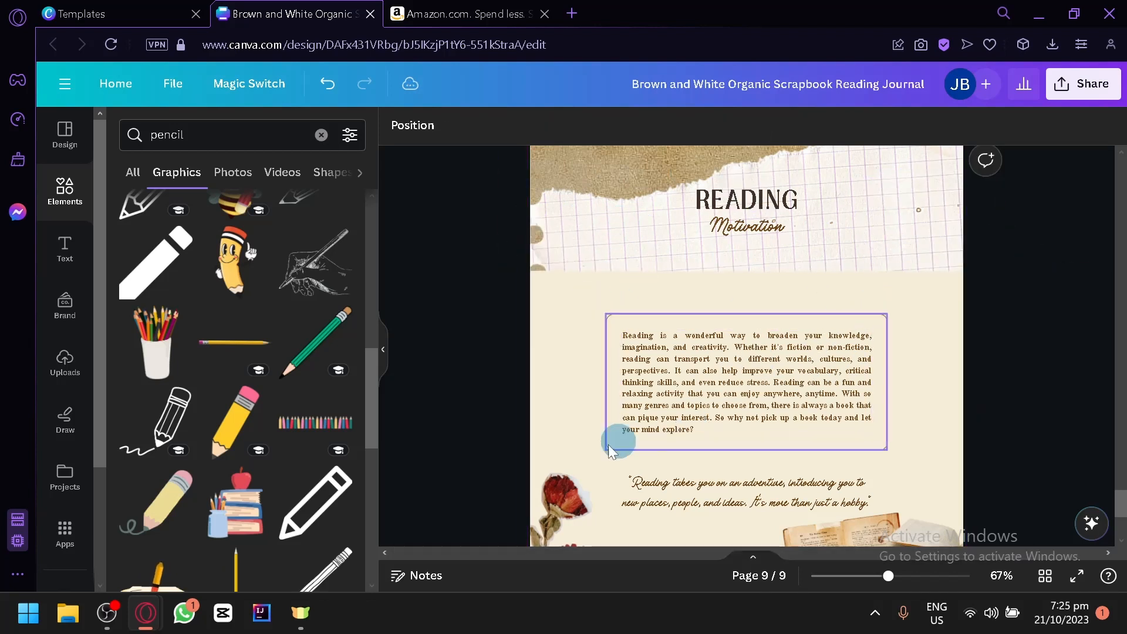
Step: Move the dried rose to page 9's upper-left corner and delete the two open books below the quote
{"action": "left_click", "coordinate": [574, 511]}
{"action": "left_click_drag", "start_coordinate": [575, 512], "coordinate": [574, 158]}
{"action": "scroll", "coordinate": [708, 251], "scroll_direction": "down", "scroll_amount": 4}
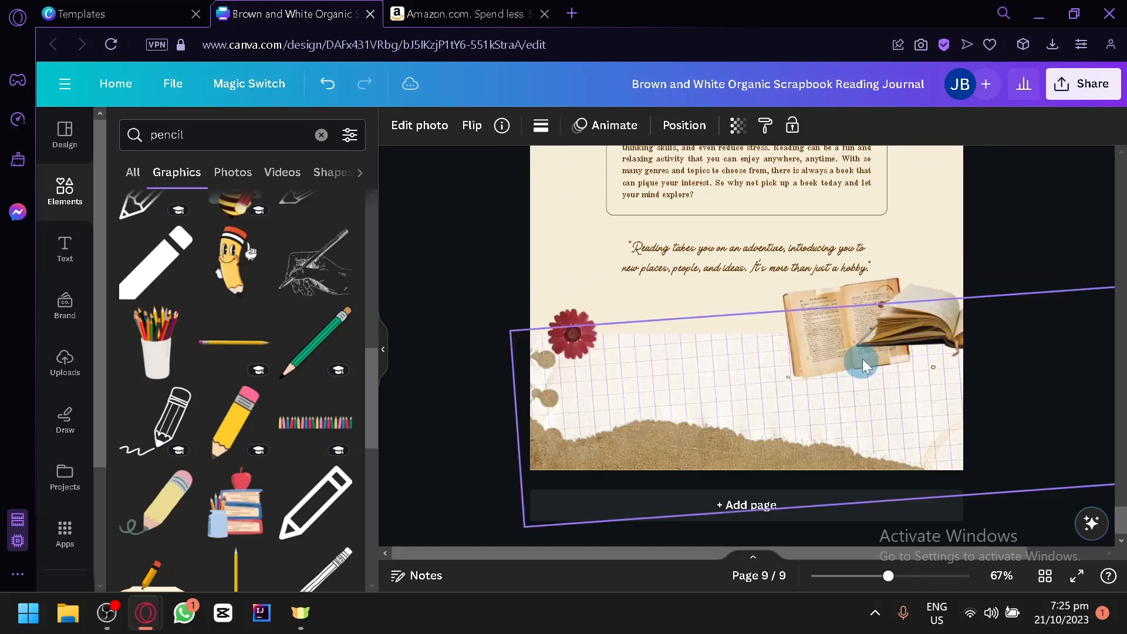
{"action": "left_click", "coordinate": [875, 347]}
{"action": "key", "text": "Delete"}
{"action": "left_click", "coordinate": [827, 330]}
{"action": "key", "text": "Delete"}
Step: Move the red flower to page 9's lower-right edge and shift the torn grid paper at the page's bottom to the right
{"action": "left_click_drag", "start_coordinate": [586, 345], "coordinate": [958, 330]}
{"action": "left_click", "coordinate": [930, 408]}
{"action": "left_click_drag", "start_coordinate": [624, 367], "coordinate": [1066, 457]}
Step: Shift the torn grid paper behind page 9's Reading Motivation heading down and to the left, uncovering more brown paper
{"action": "scroll", "coordinate": [1023, 485], "scroll_direction": "up", "scroll_amount": 6}
{"action": "left_click", "coordinate": [805, 390]}
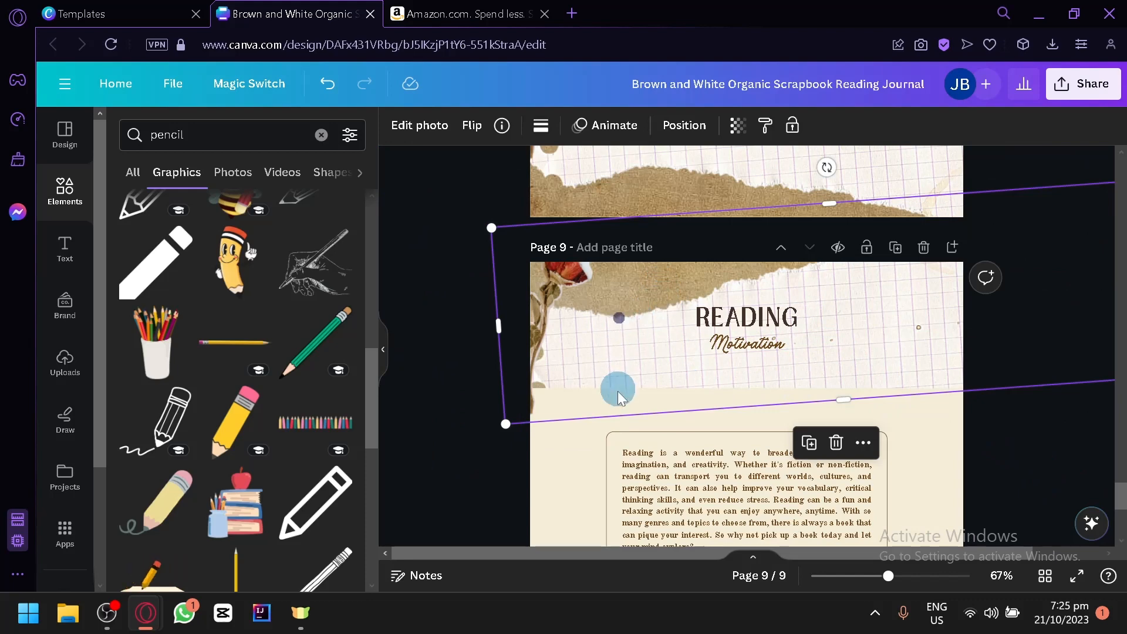
{"action": "scroll", "coordinate": [477, 397], "scroll_direction": "down", "scroll_amount": 4}
{"action": "scroll", "coordinate": [480, 399], "scroll_direction": "down", "scroll_amount": 2}
{"action": "key", "text": "Return"}
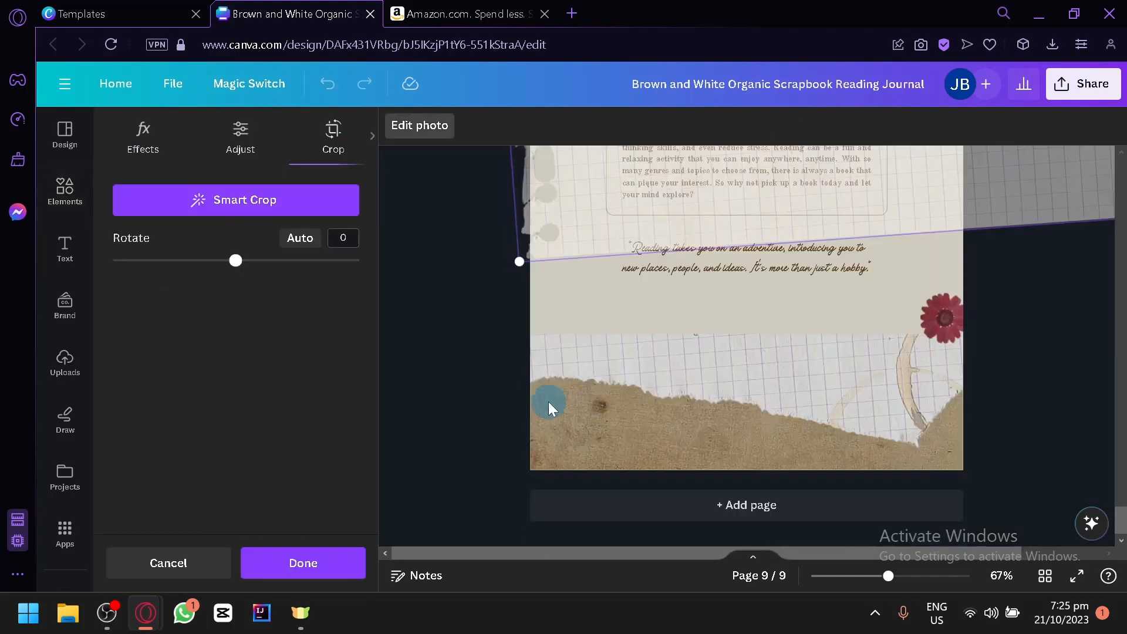
{"action": "scroll", "coordinate": [549, 404], "scroll_direction": "up", "scroll_amount": 4}
{"action": "left_click", "coordinate": [499, 405]}
{"action": "left_click_drag", "start_coordinate": [643, 276], "coordinate": [500, 325]}
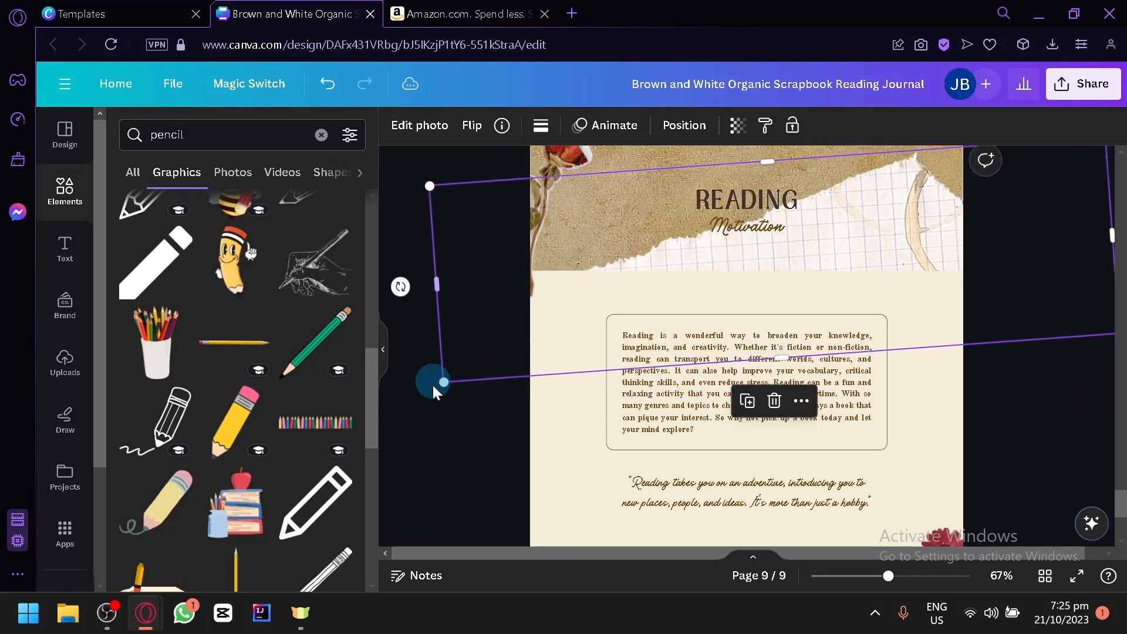
{"action": "left_click", "coordinate": [434, 403]}
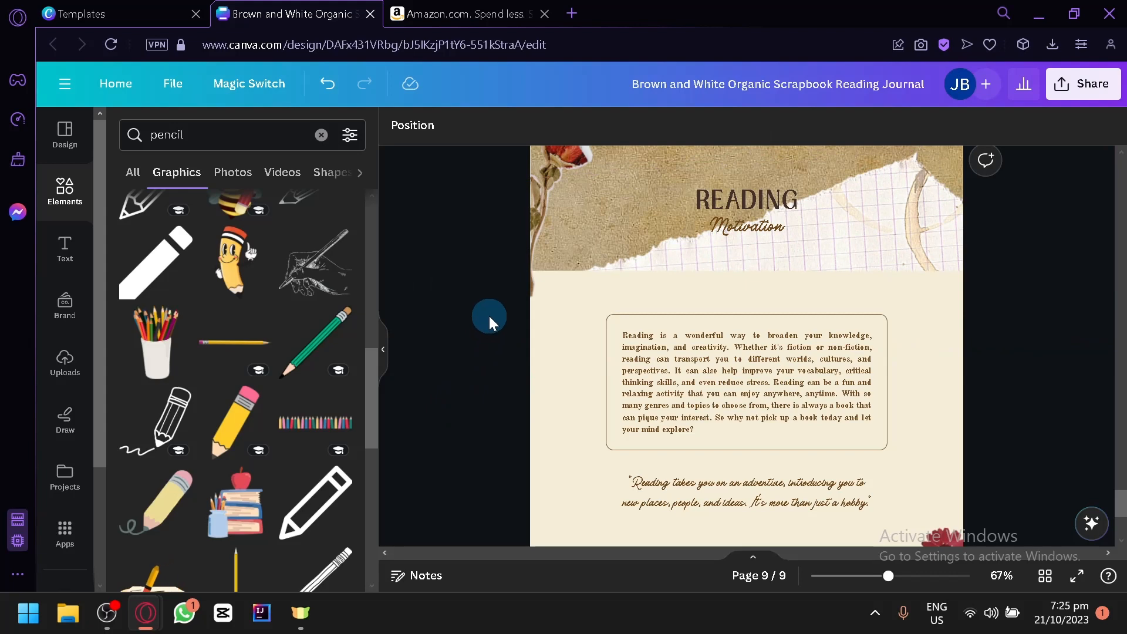
Step: Compare the rearranged page 9 with the original on page 8, and close the template preview on the Templates page before returning to the design
{"action": "scroll", "coordinate": [988, 407], "scroll_direction": "up", "scroll_amount": 5}
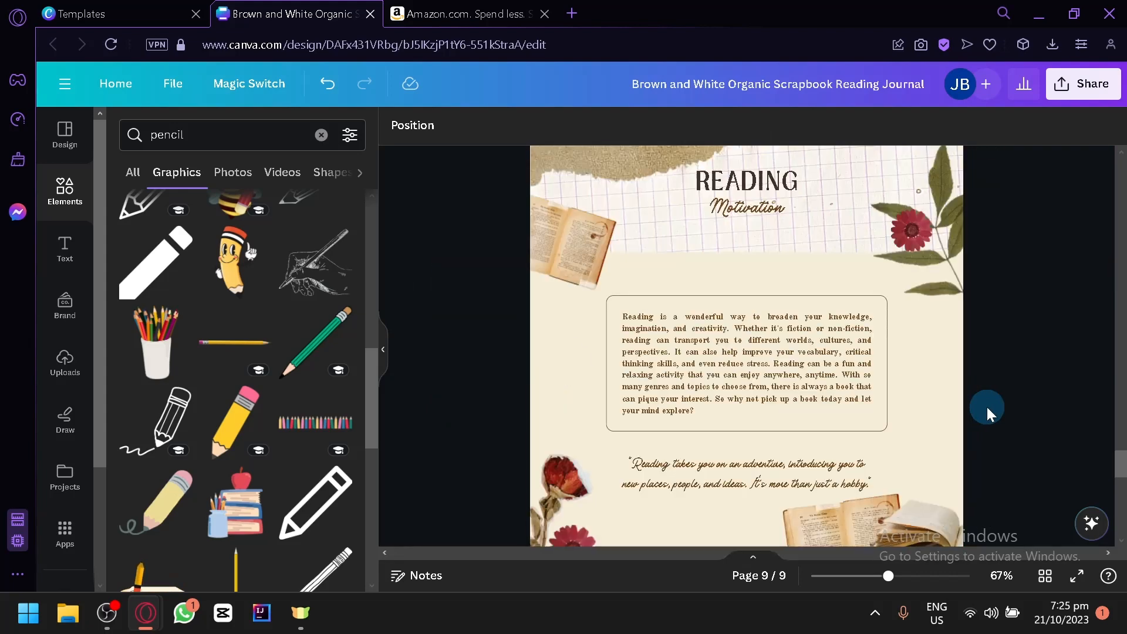
{"action": "scroll", "coordinate": [985, 412], "scroll_direction": "up", "scroll_amount": 3}
{"action": "left_click", "coordinate": [177, 8]}
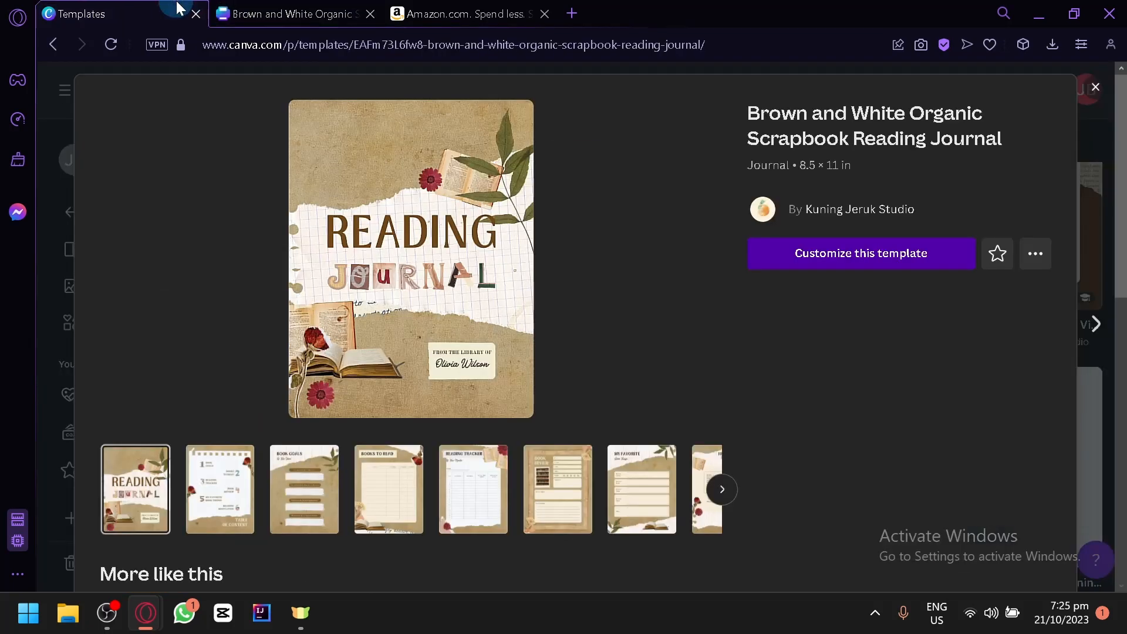
{"action": "left_click", "coordinate": [1096, 87]}
{"action": "left_click", "coordinate": [369, 8]}
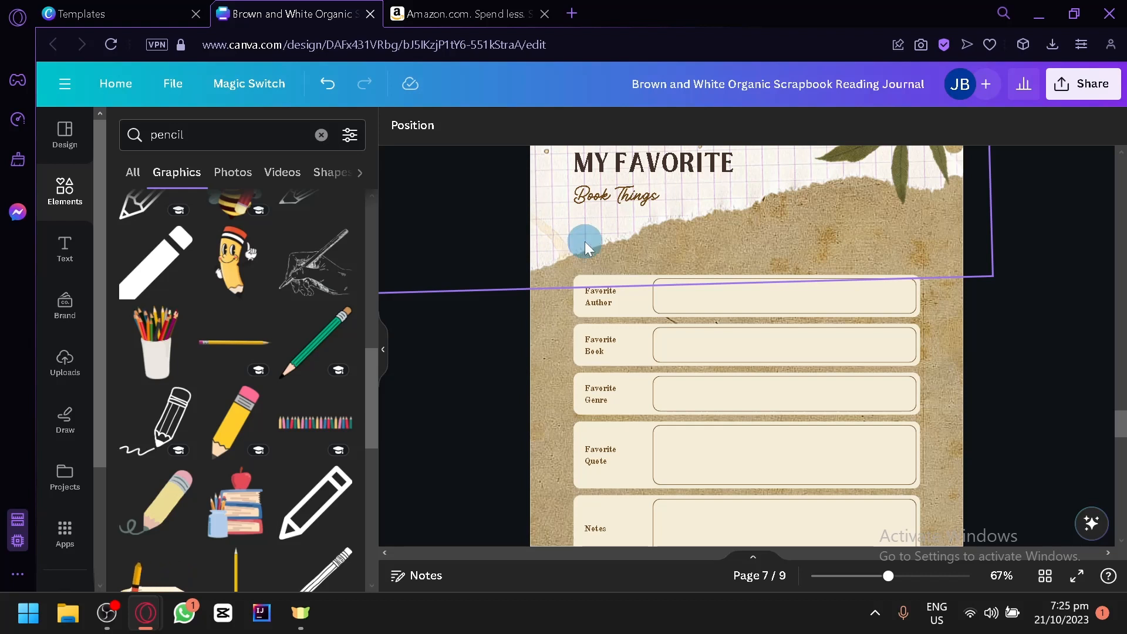
Step: Set up the design's download as a PDF Standard file with all pages included
{"action": "left_click", "coordinate": [1069, 88]}
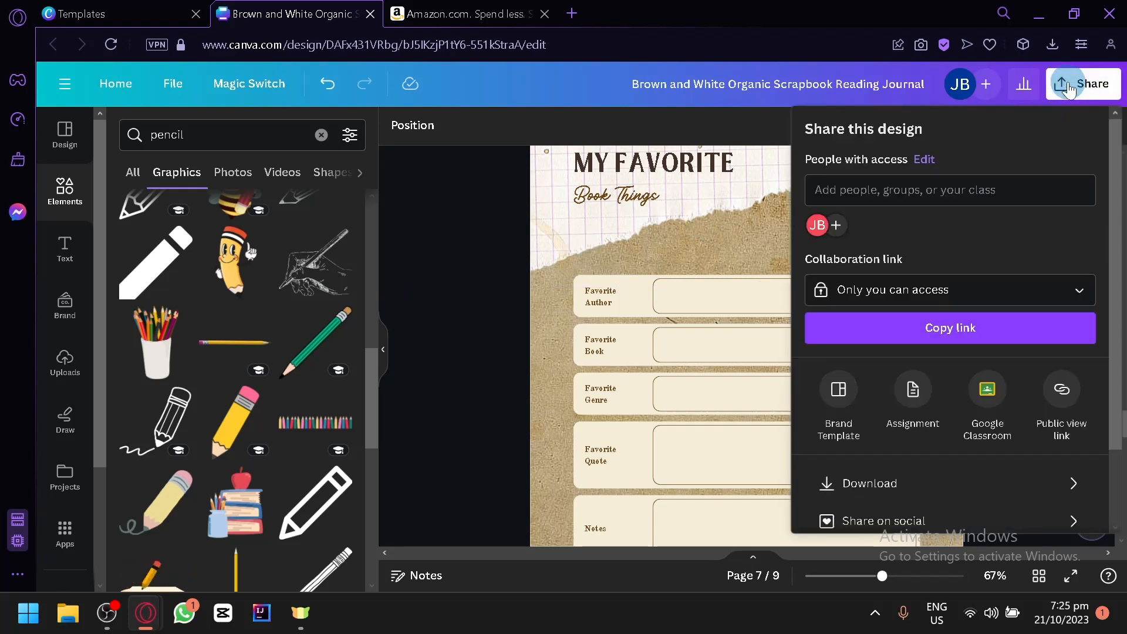
{"action": "scroll", "coordinate": [1051, 177], "scroll_direction": "down", "scroll_amount": 2}
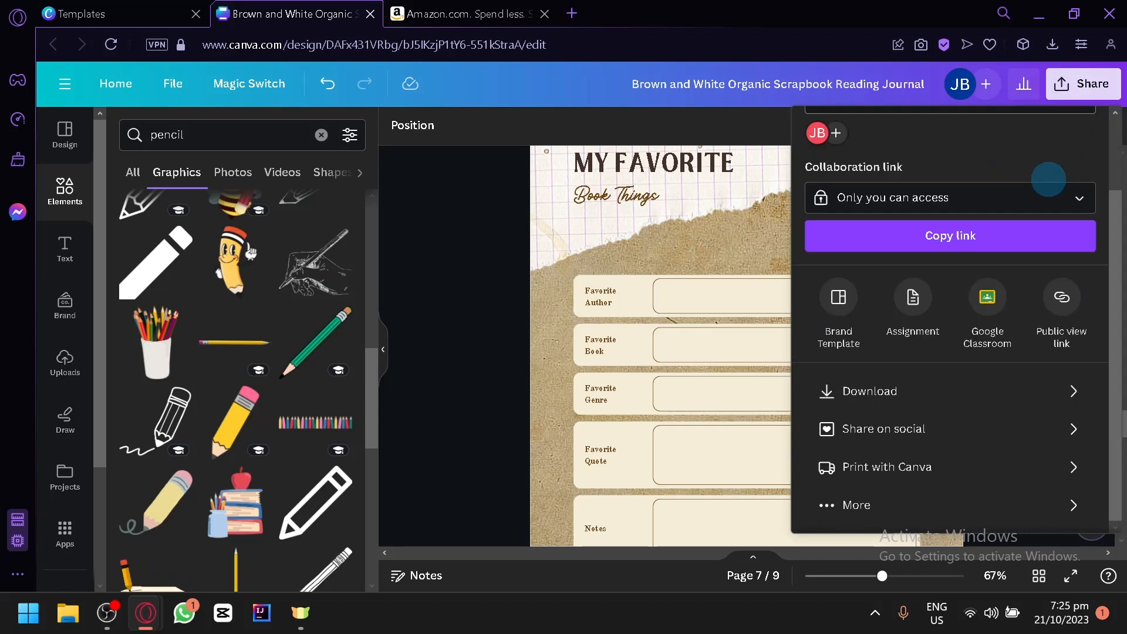
{"action": "left_click", "coordinate": [910, 392]}
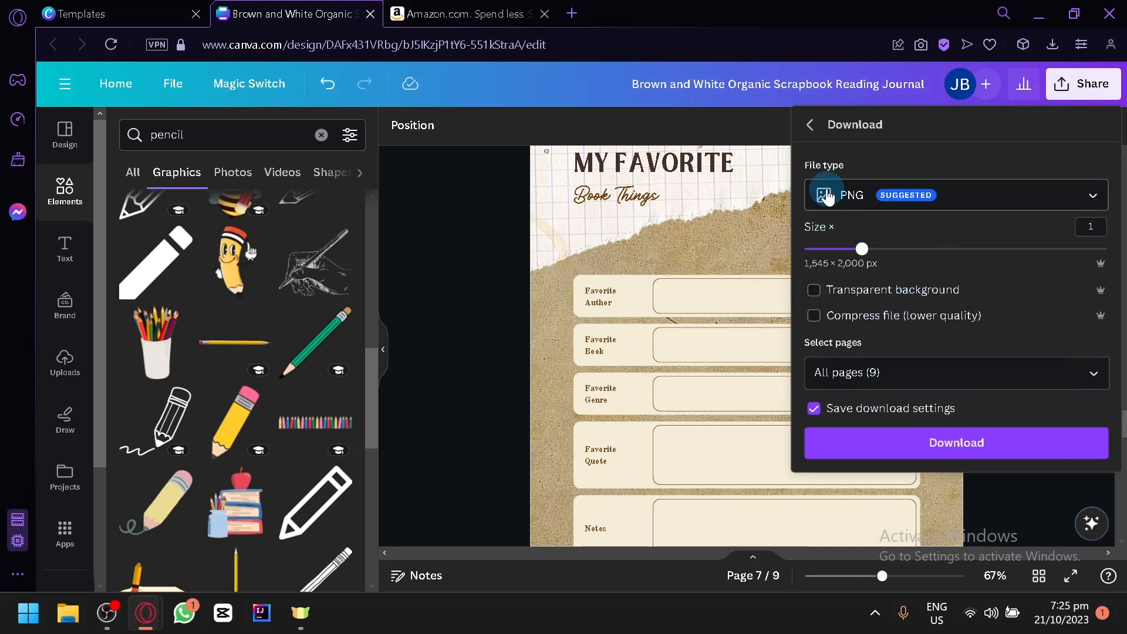
{"action": "scroll", "coordinate": [626, 226], "scroll_direction": "up", "scroll_amount": 7}
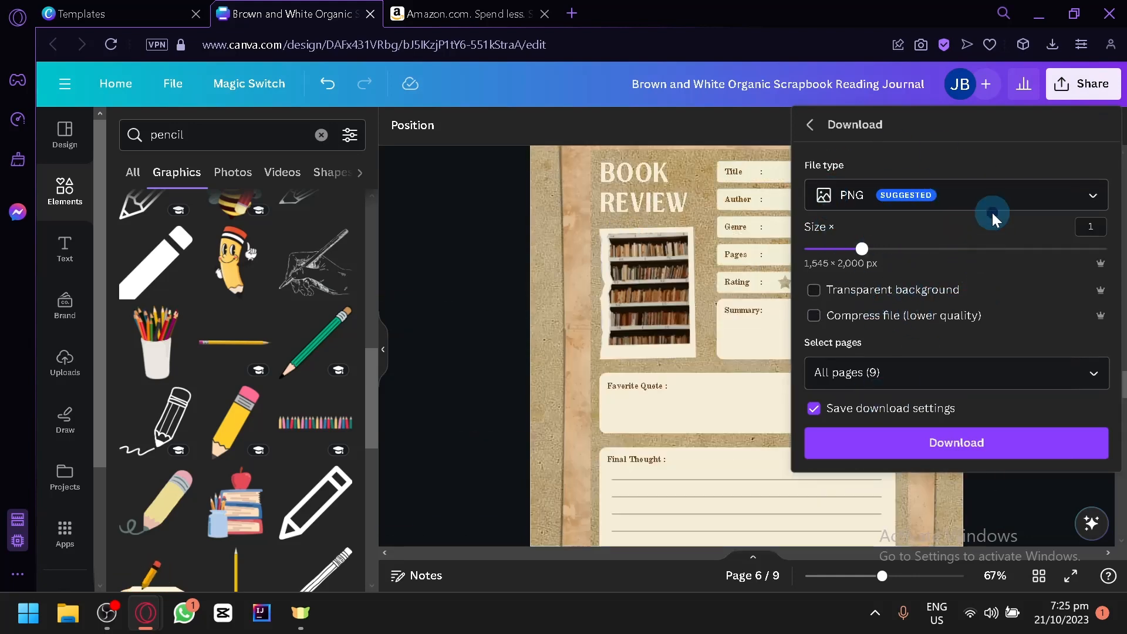
{"action": "left_click", "coordinate": [982, 199]}
{"action": "left_click", "coordinate": [934, 346]}
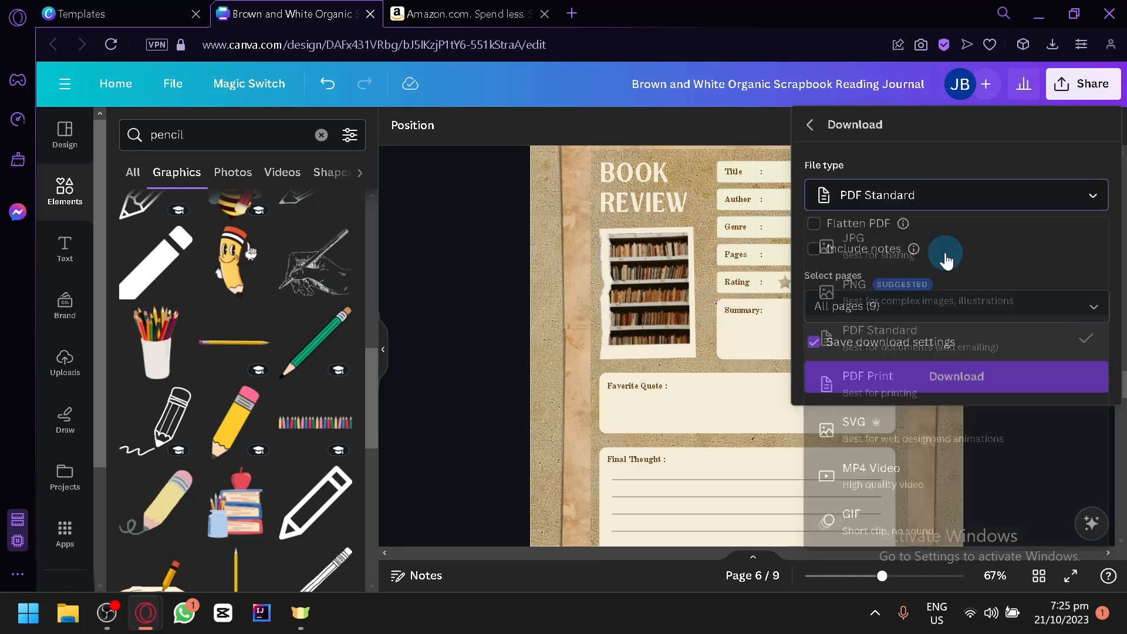
{"action": "left_click", "coordinate": [939, 313]}
{"action": "scroll", "coordinate": [946, 194], "scroll_direction": "down", "scroll_amount": 3}
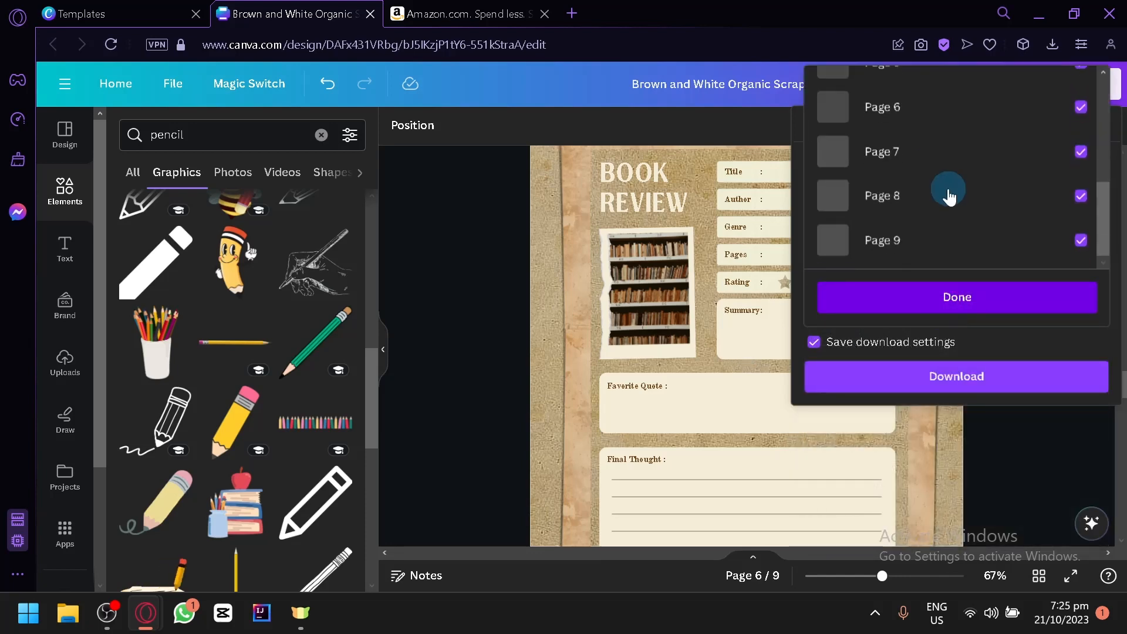
{"action": "scroll", "coordinate": [888, 194], "scroll_direction": "up", "scroll_amount": 3}
{"action": "left_click", "coordinate": [490, 310]}
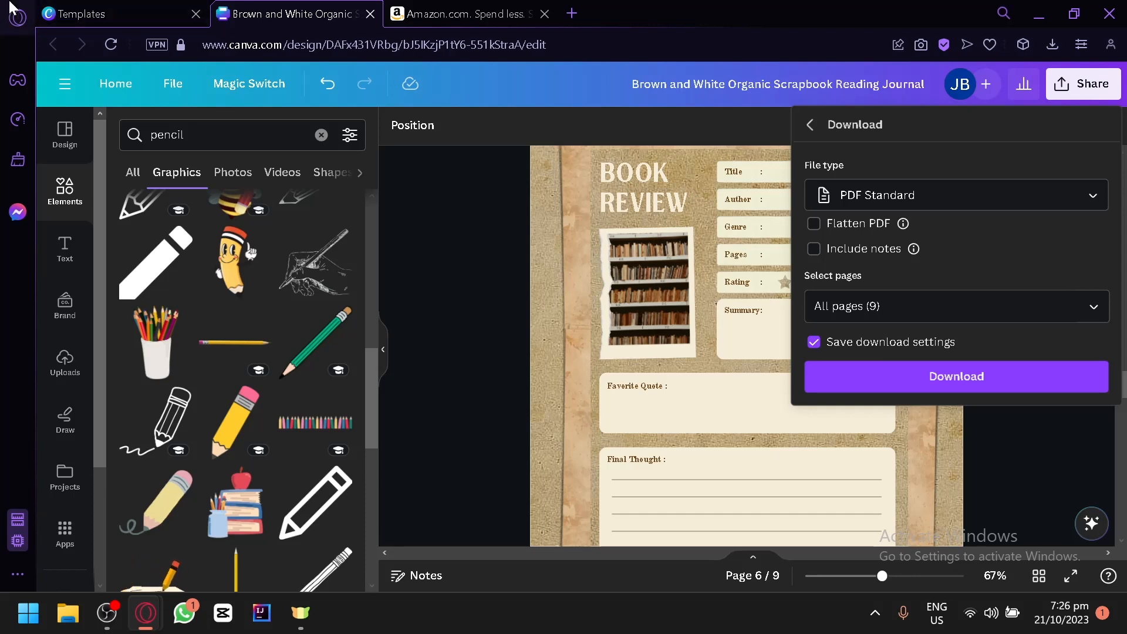
Step: Switch to the open Amazon website
{"action": "left_click", "coordinate": [466, 13]}
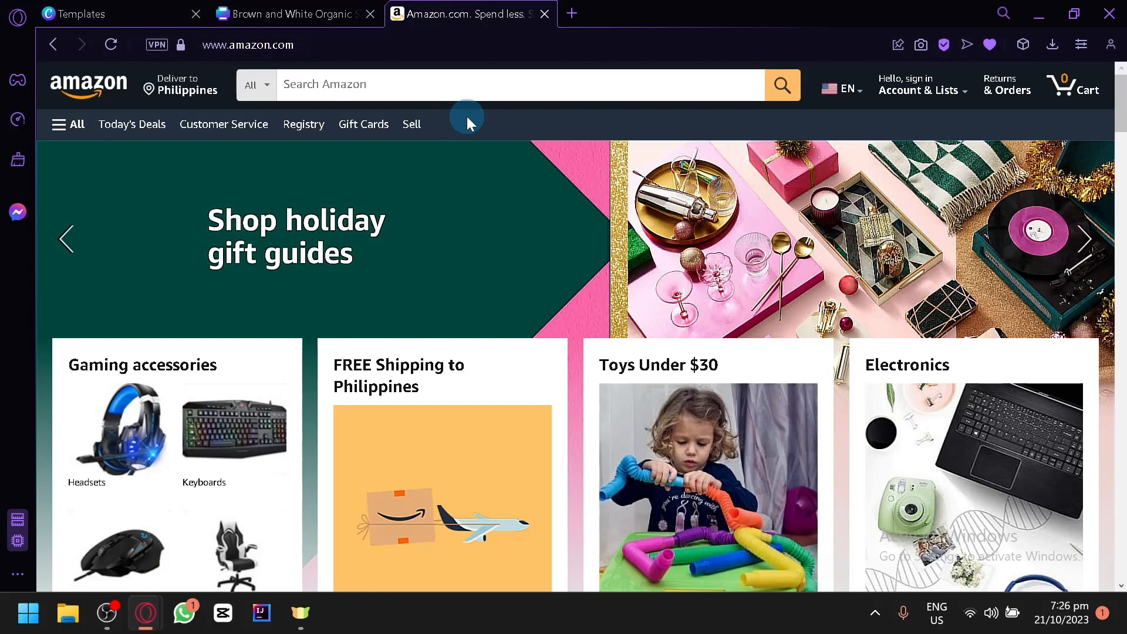